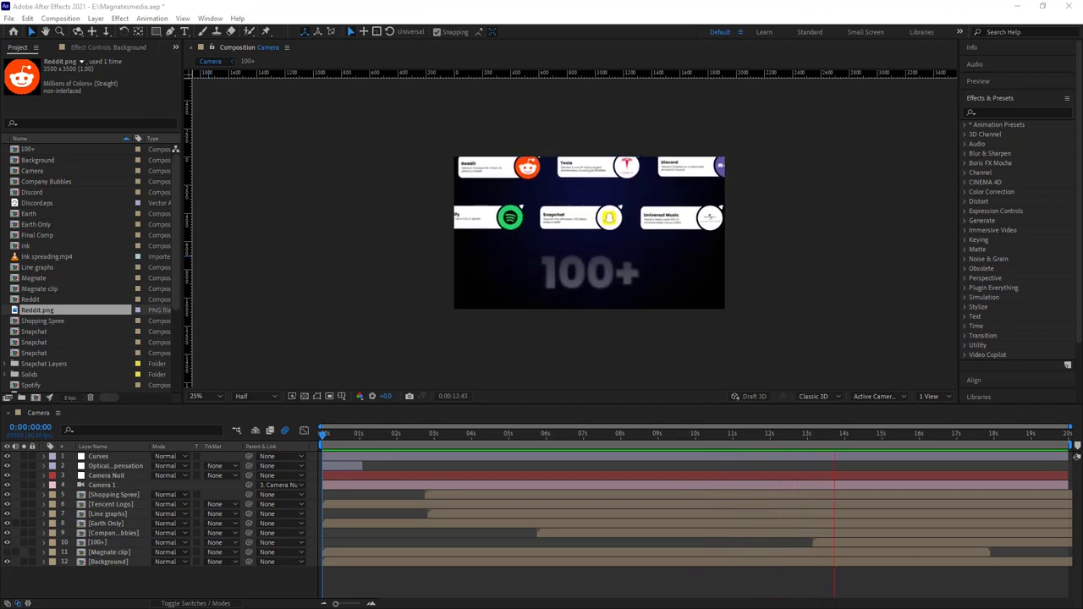
Step: Scrub through the first seconds of the Camera composition to preview the finished animation and return to its start
click(372, 437)
drag(385, 436, 449, 435)
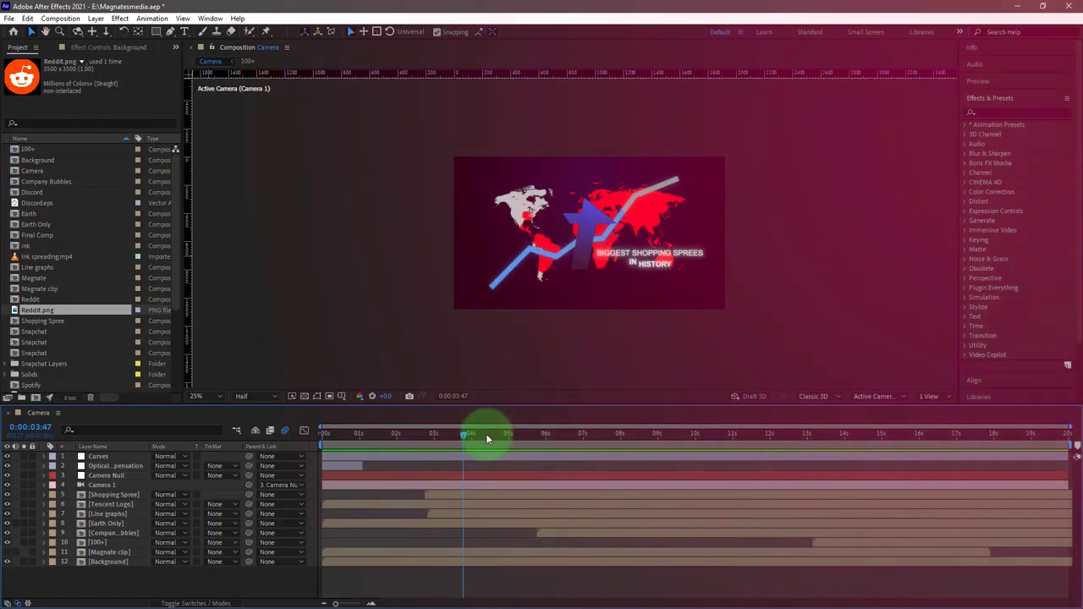
drag(486, 433, 323, 429)
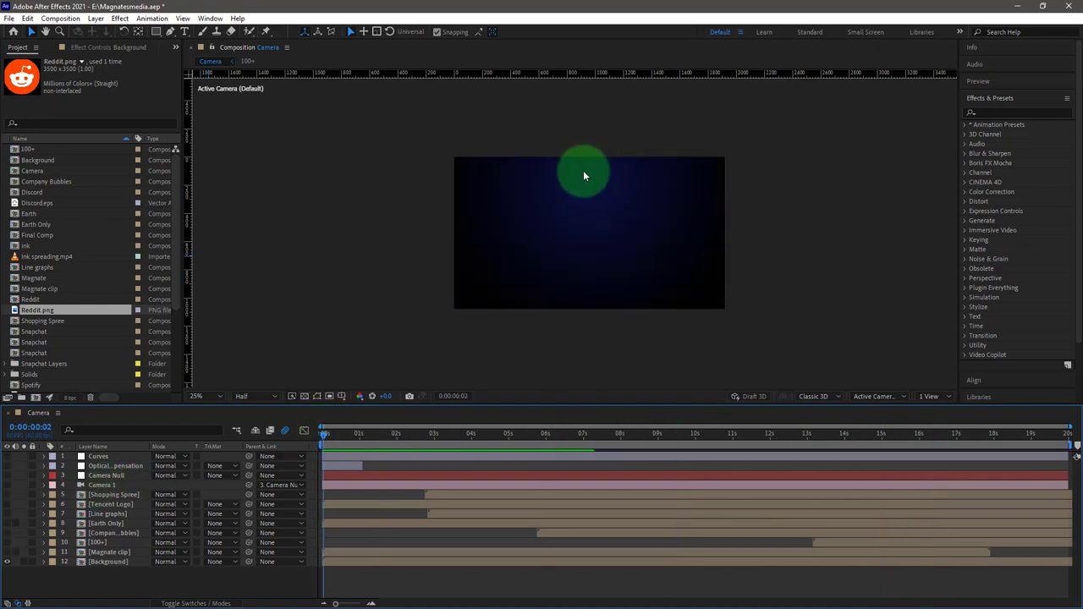
Step: Display source names in the Camera layer list and open the Background composition
drag(325, 437, 388, 437)
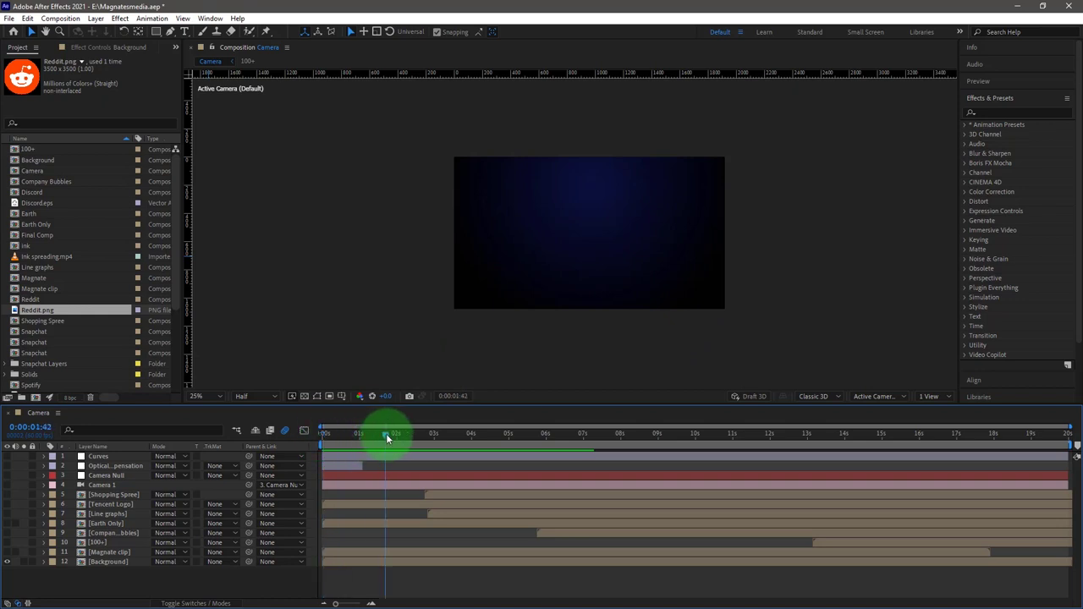
click(109, 561)
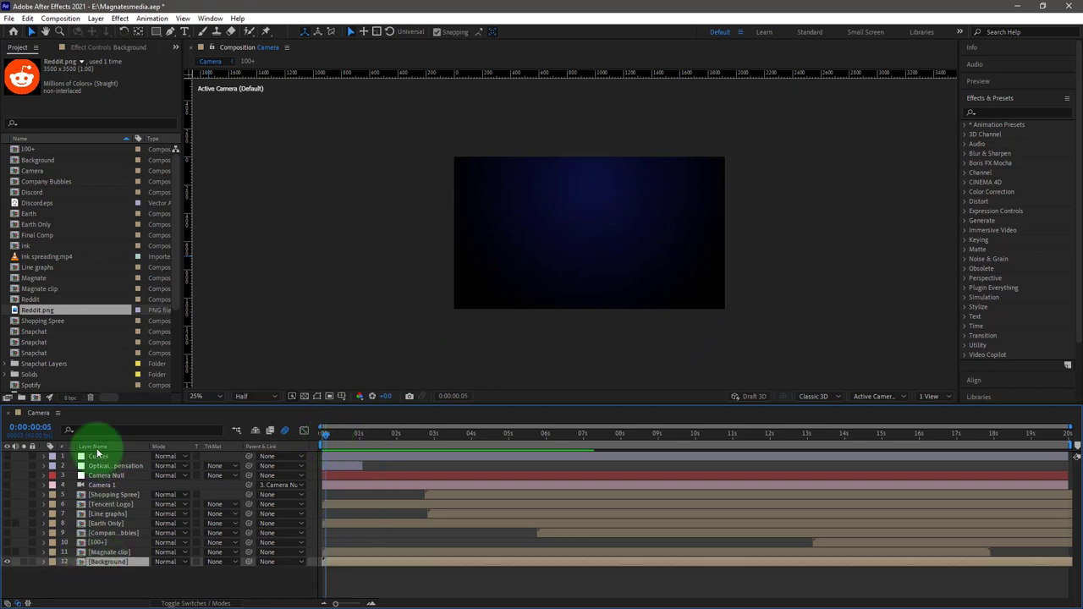
click(95, 446)
click(108, 562)
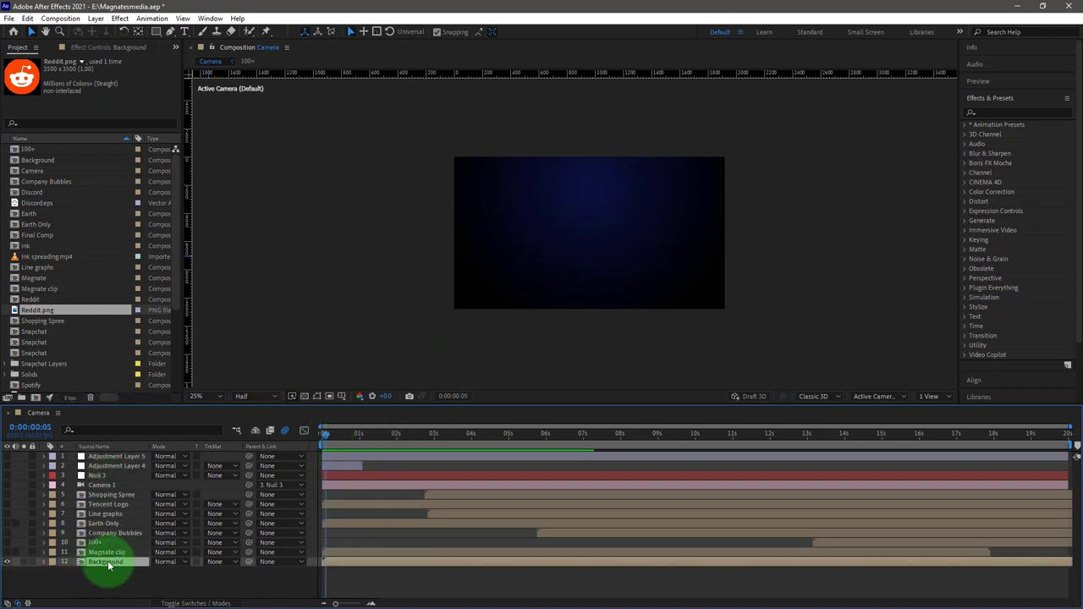
double_click(109, 562)
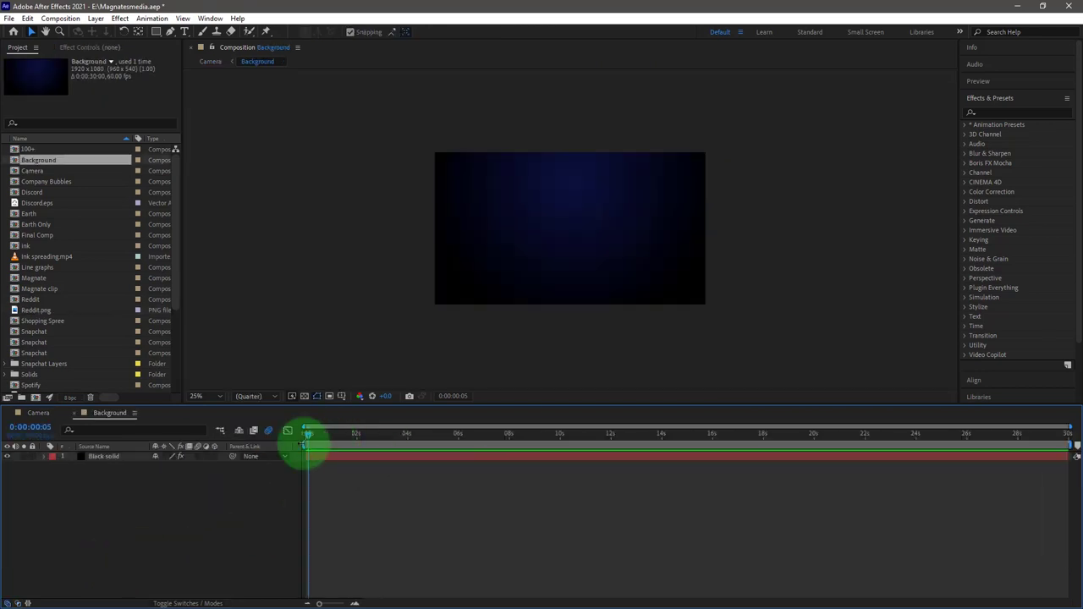
Step: Select the Black solid layer and examine the settings of its Gradient Ramp effect
click(105, 458)
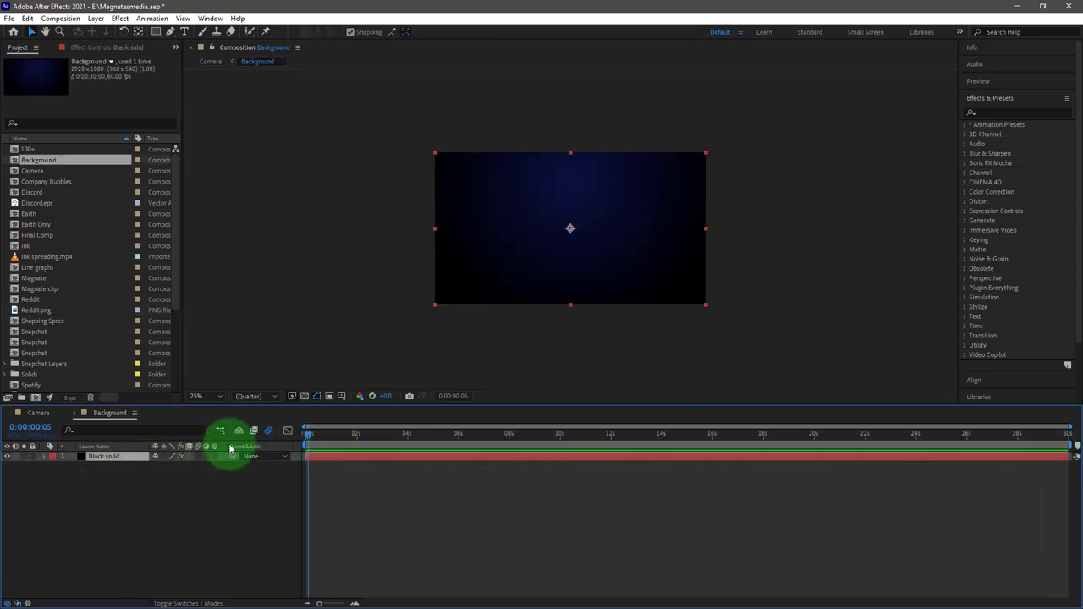
drag(414, 437, 325, 438)
click(95, 47)
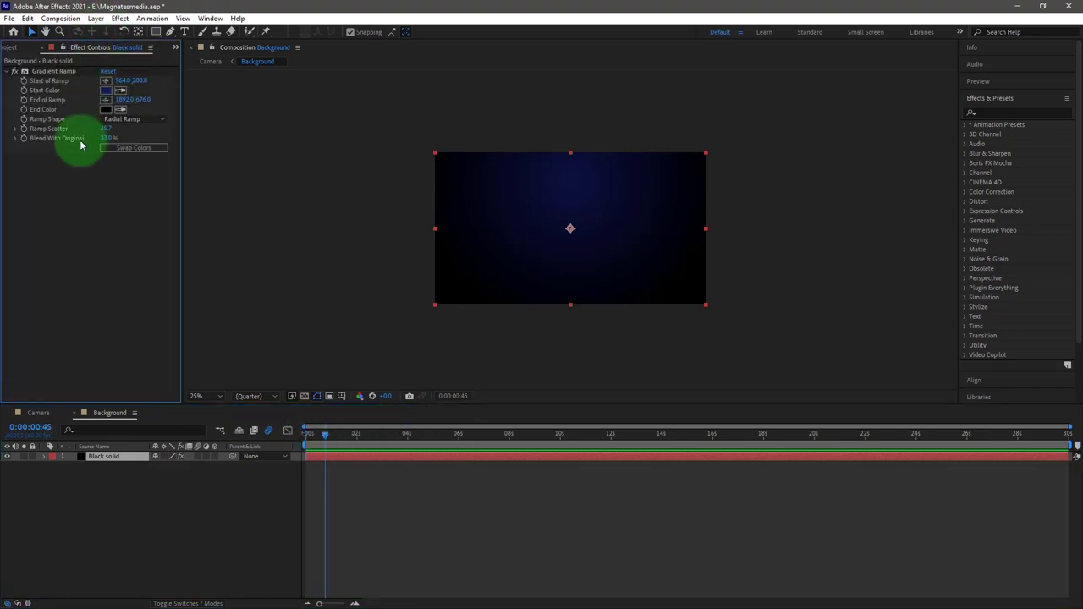
click(14, 72)
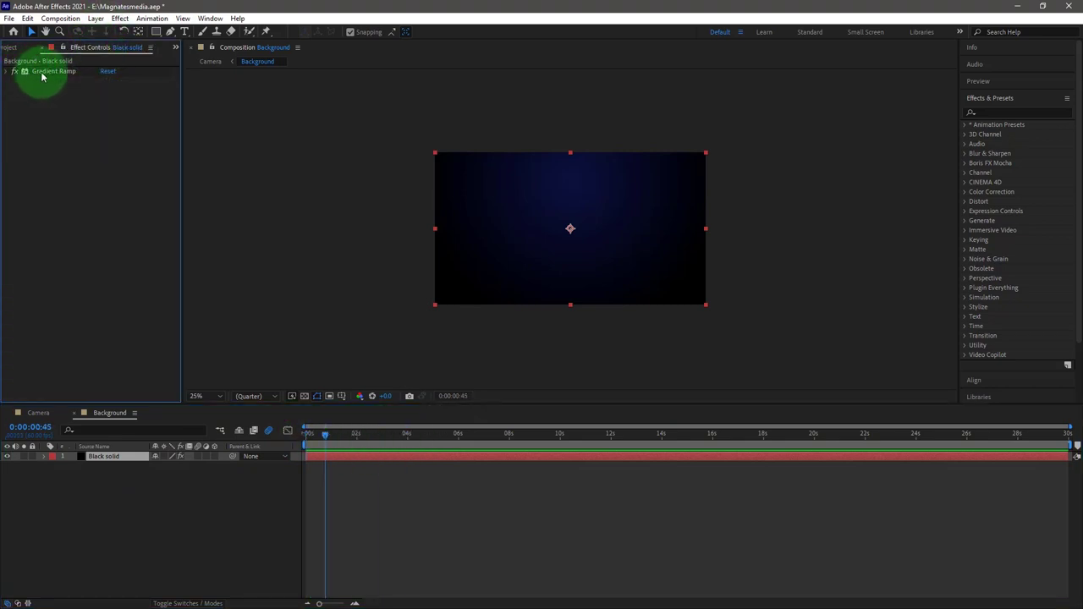
click(48, 74)
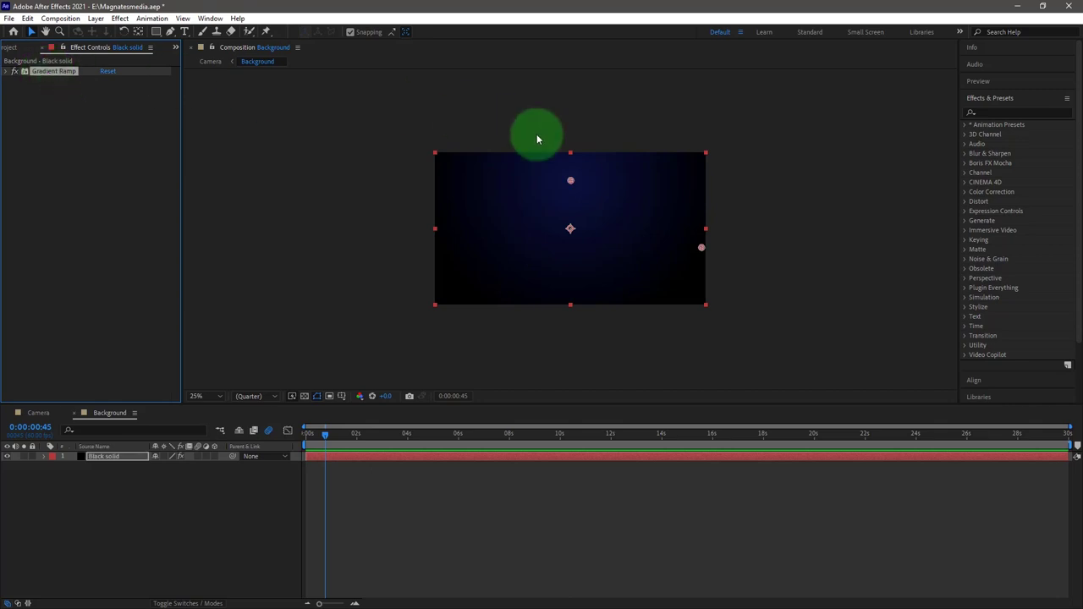
click(10, 72)
Step: Reposition the Gradient Ramp's end point to about 1896, 540 and its start point near the frame's upper center
drag(702, 252, 702, 228)
drag(570, 180, 477, 185)
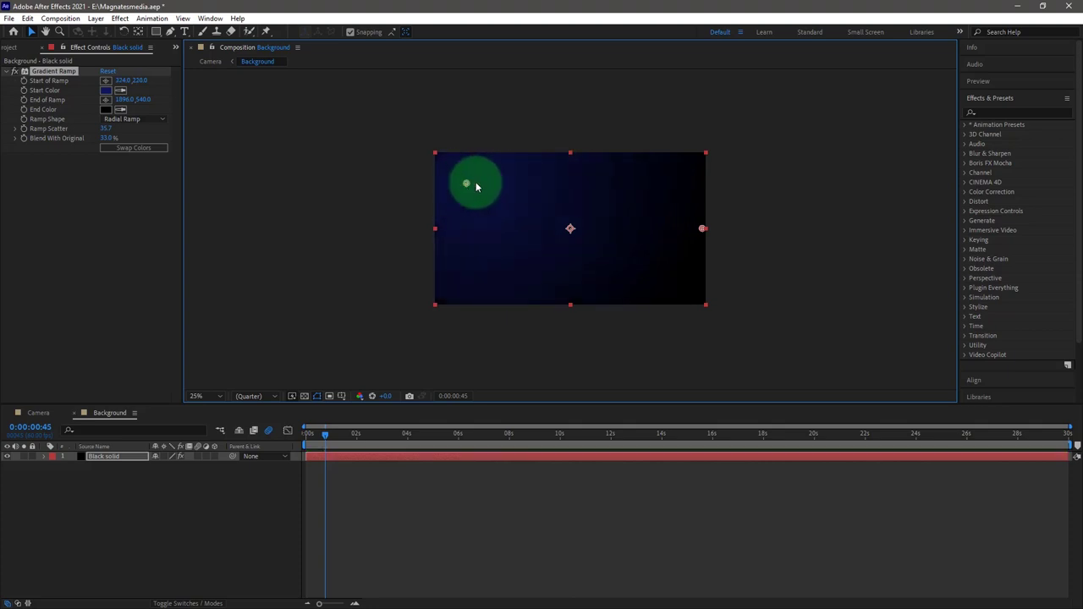
drag(578, 175, 584, 171)
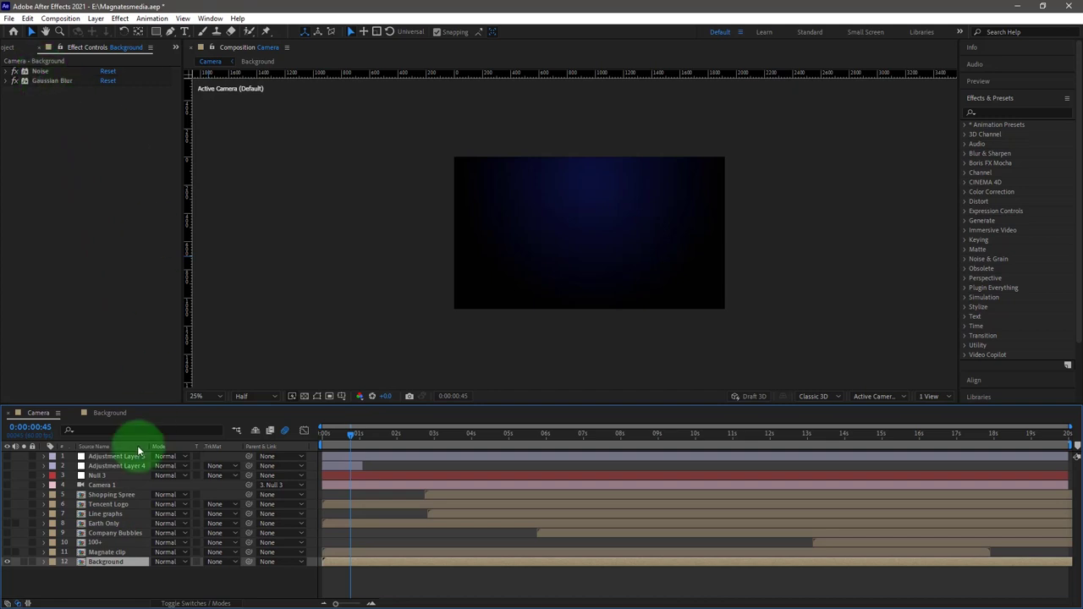
Step: Examine the Noise and Gaussian Blur settings on the Background layer in the Camera composition
click(36, 76)
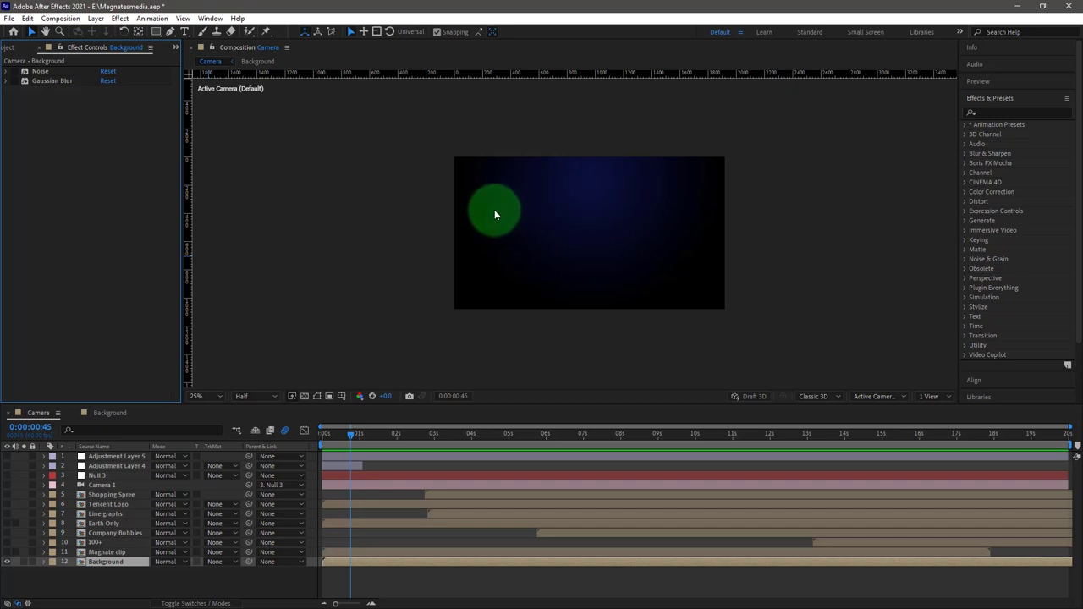
click(6, 81)
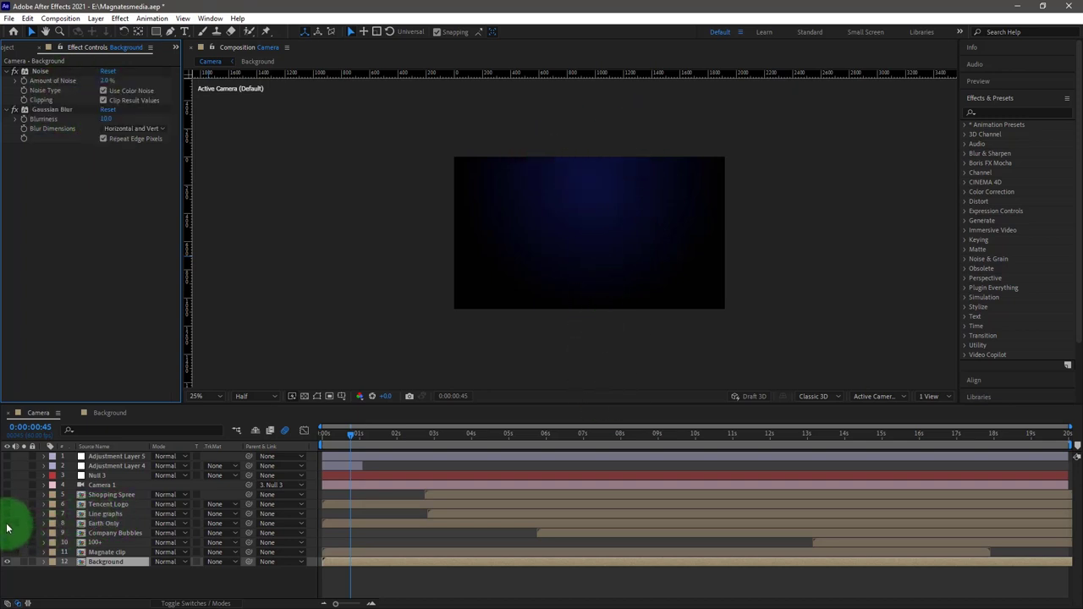
Step: Make the Earth Only layer visible in the Camera composition and scrub through the red spread across the map
click(7, 522)
drag(353, 432, 452, 432)
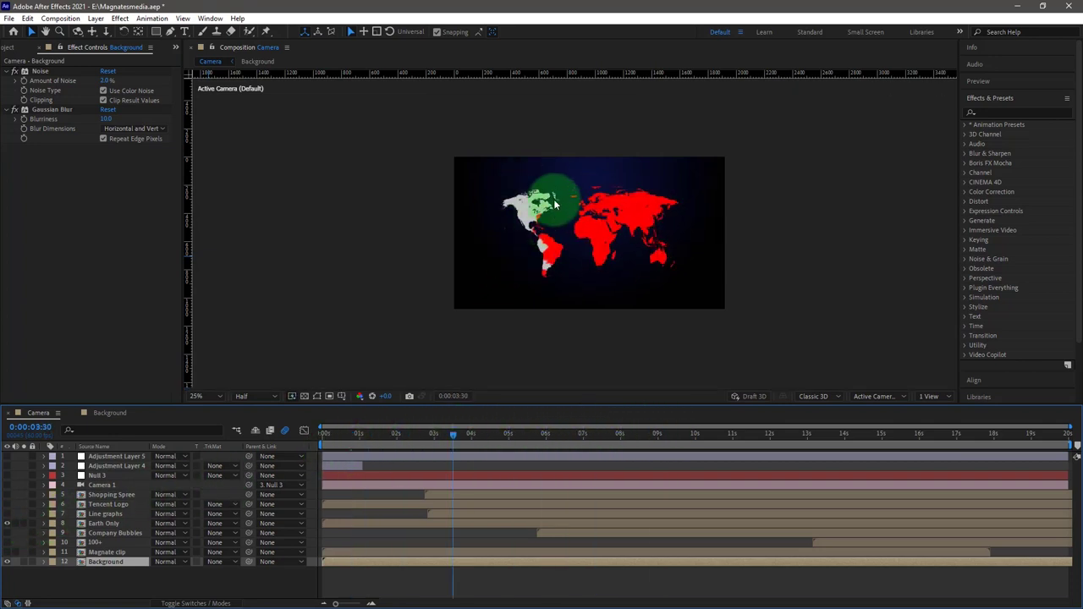
click(450, 436)
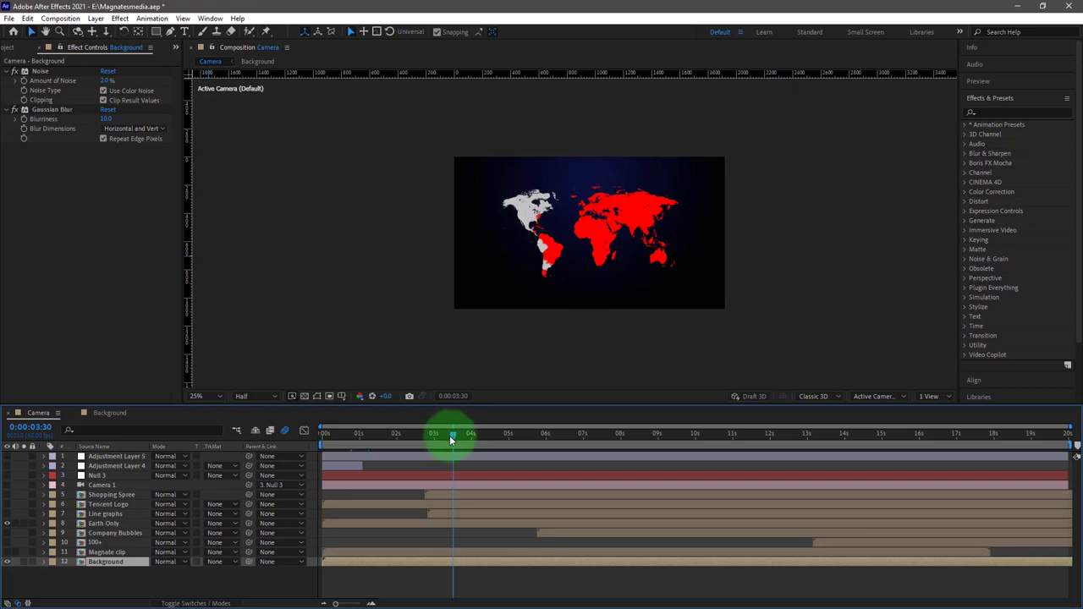
drag(425, 436, 406, 437)
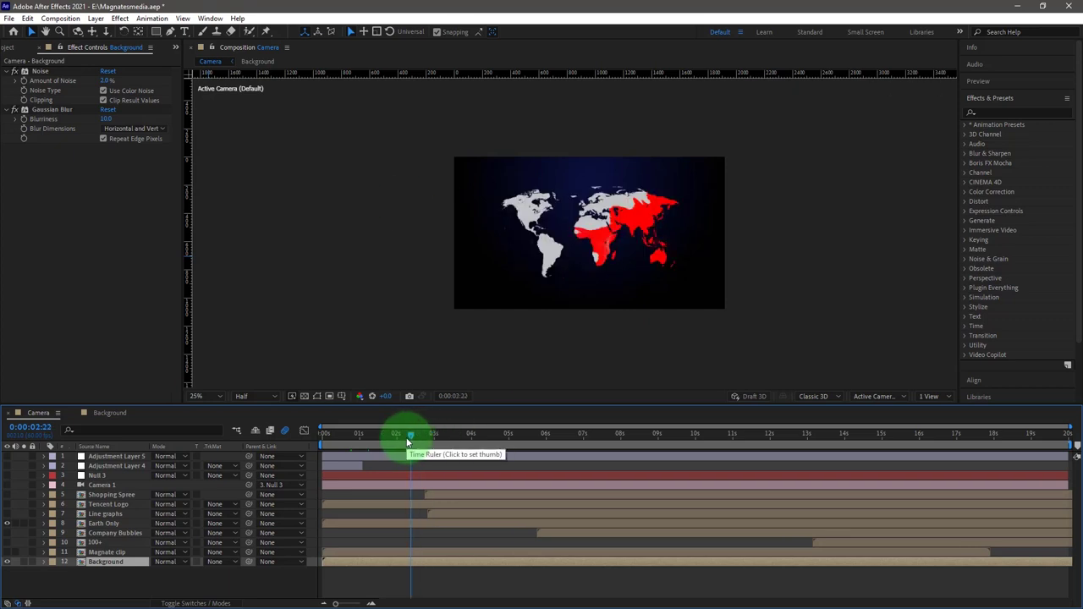
Step: Open the Earth Only composition, scrub back to about 0:00:01:11, and select the World-Map.png layer
double_click(104, 525)
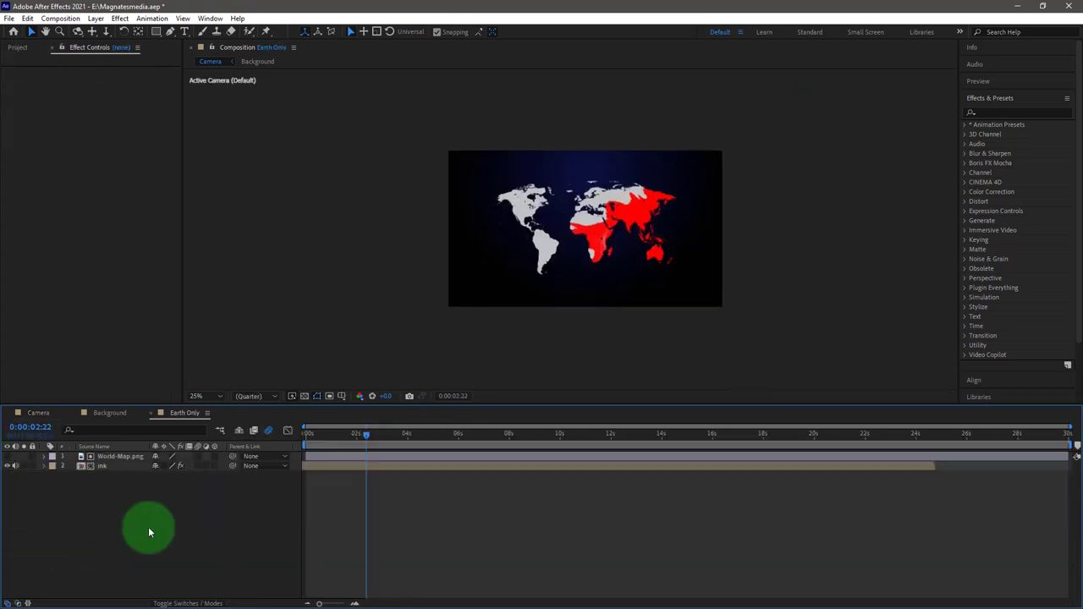
drag(361, 435, 335, 435)
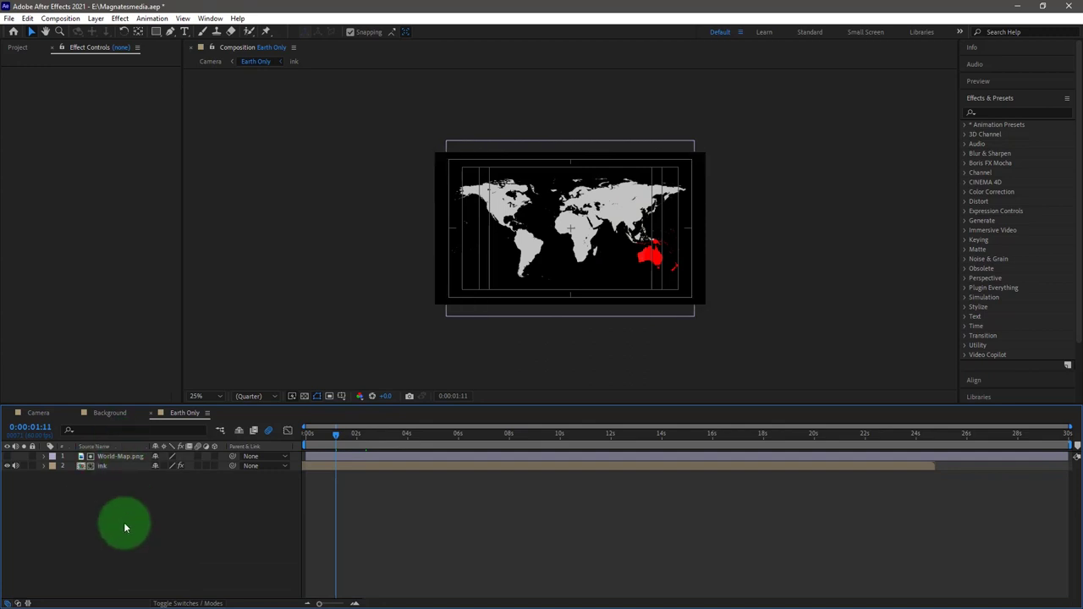
click(126, 458)
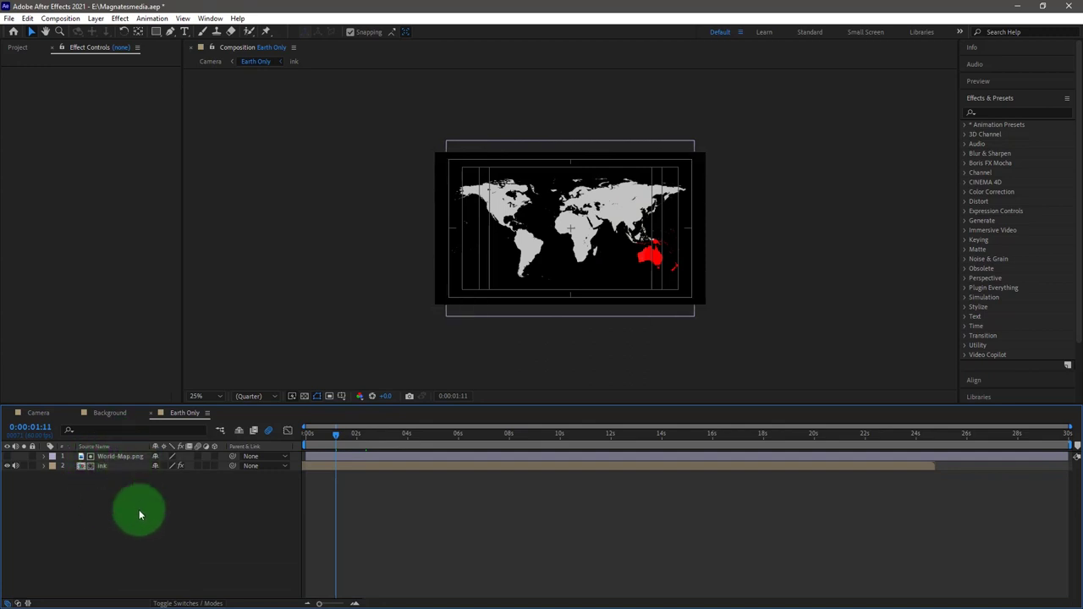
click(104, 457)
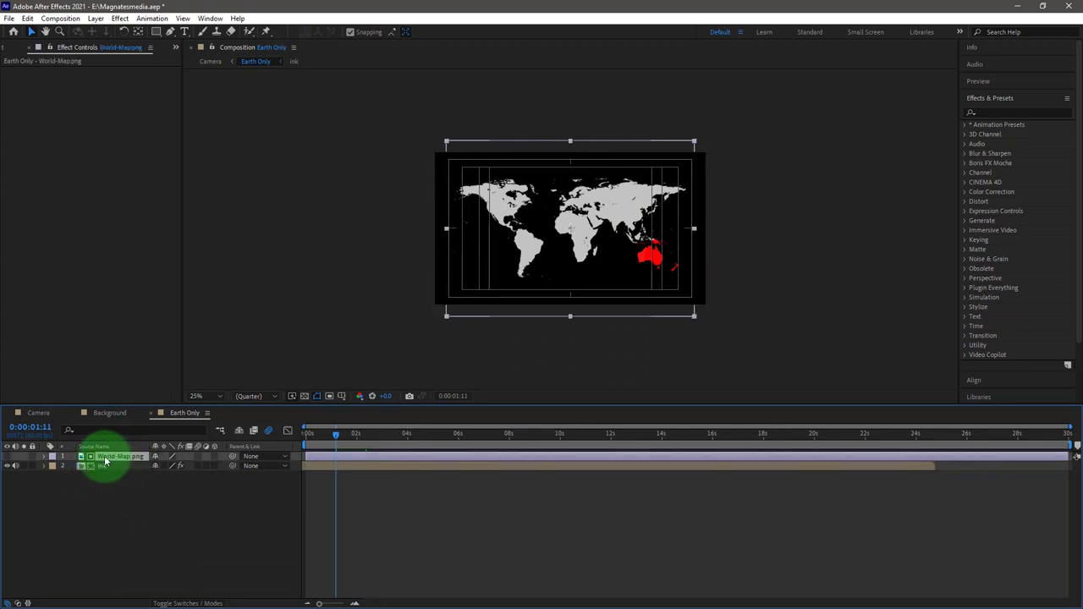
Step: Make the World-Map.png layer visible and set the ink layer's track matte to No Track Matte
click(8, 456)
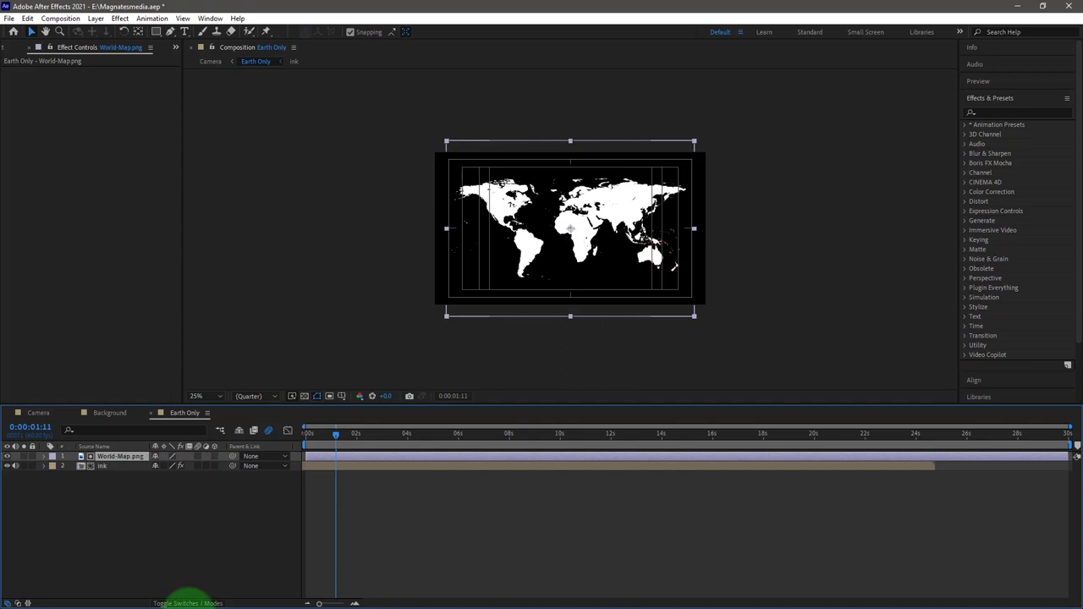
click(194, 604)
click(221, 465)
click(242, 471)
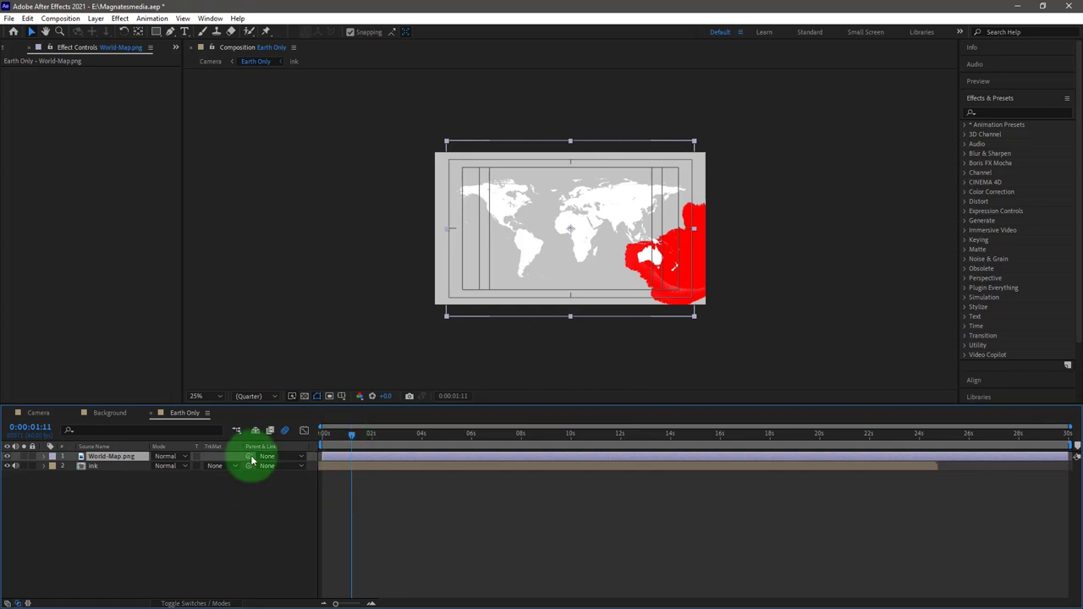
click(221, 466)
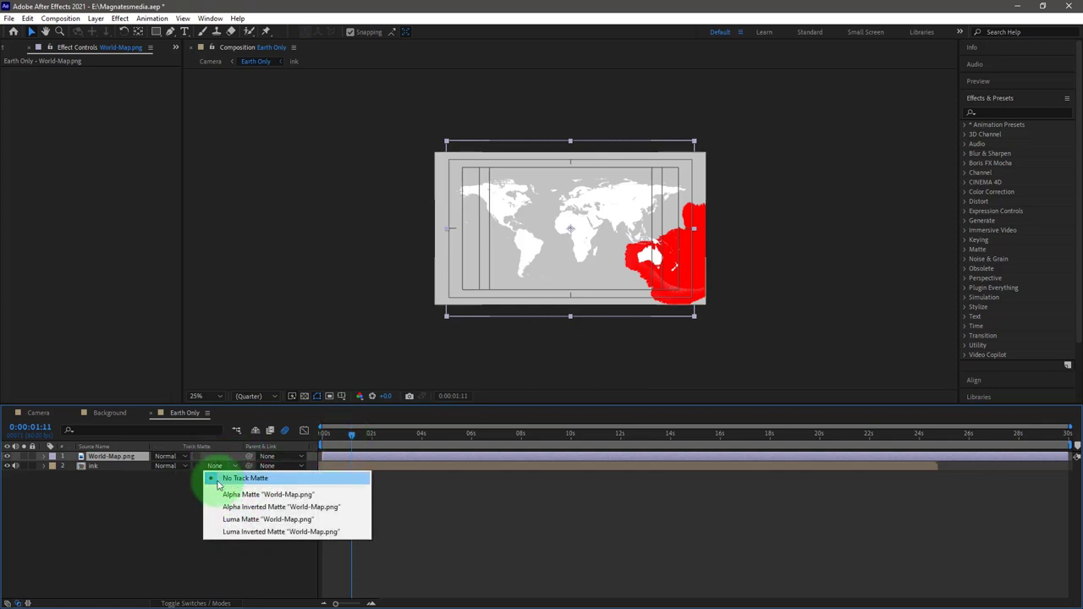
click(134, 505)
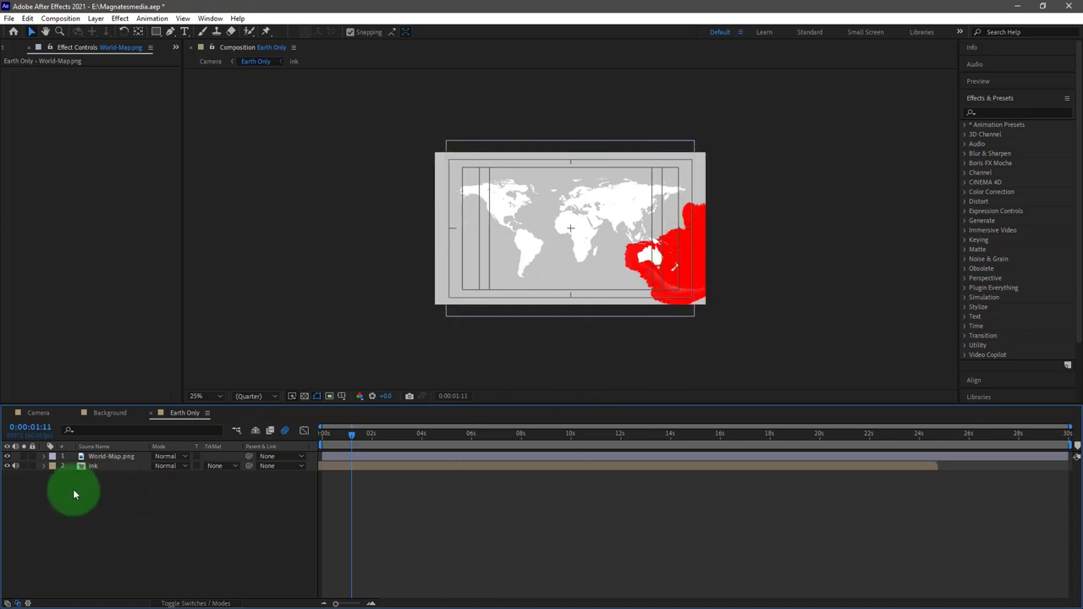
Step: Open the ink composition and scrub through the Ink spreading.mp4 clip to review how the ink covers the frame
double_click(92, 466)
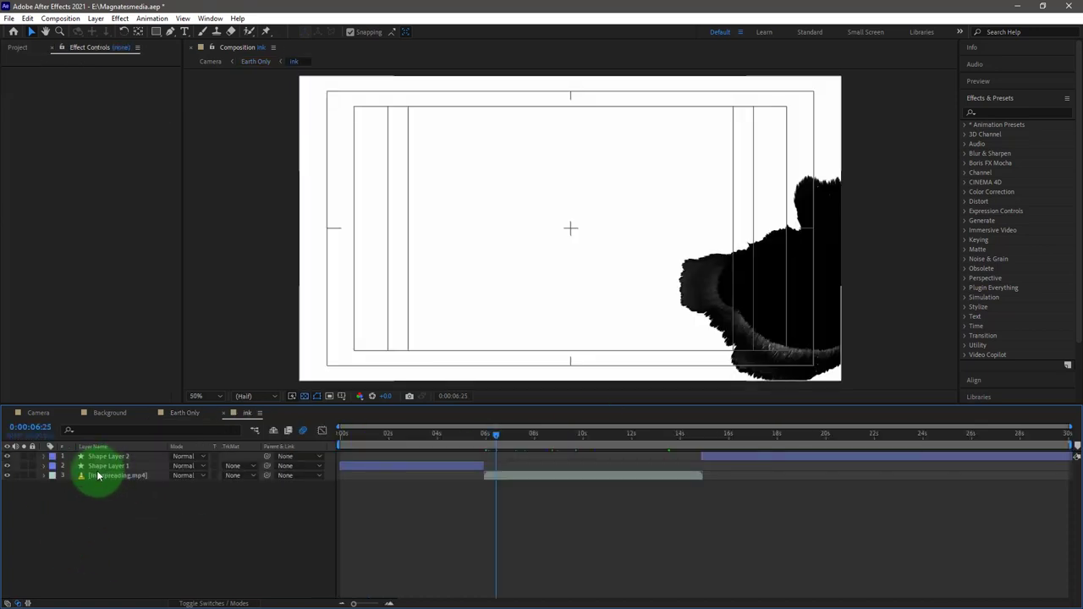
click(501, 435)
drag(516, 442, 686, 438)
drag(612, 437, 533, 438)
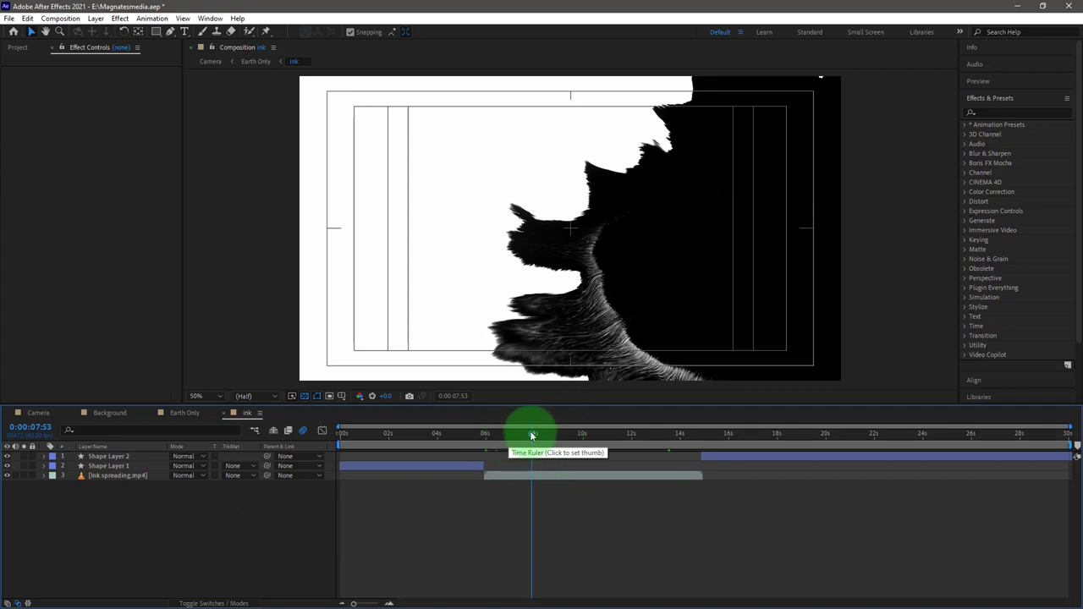
Step: Review the section before the ink clip and select Shape Layer 1, which fills it with white
click(487, 444)
mouse_move(484, 446)
mouse_down()
mouse_move(375, 445)
mouse_move(407, 443)
mouse_up()
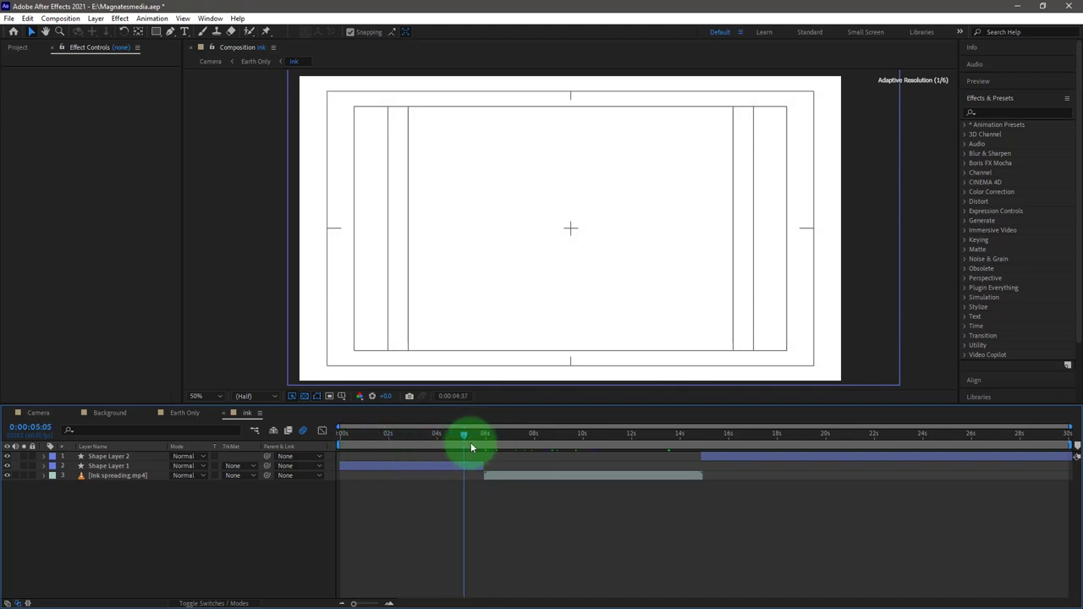
mouse_move(476, 443)
mouse_down()
mouse_move(490, 443)
mouse_move(473, 441)
mouse_up()
click(108, 465)
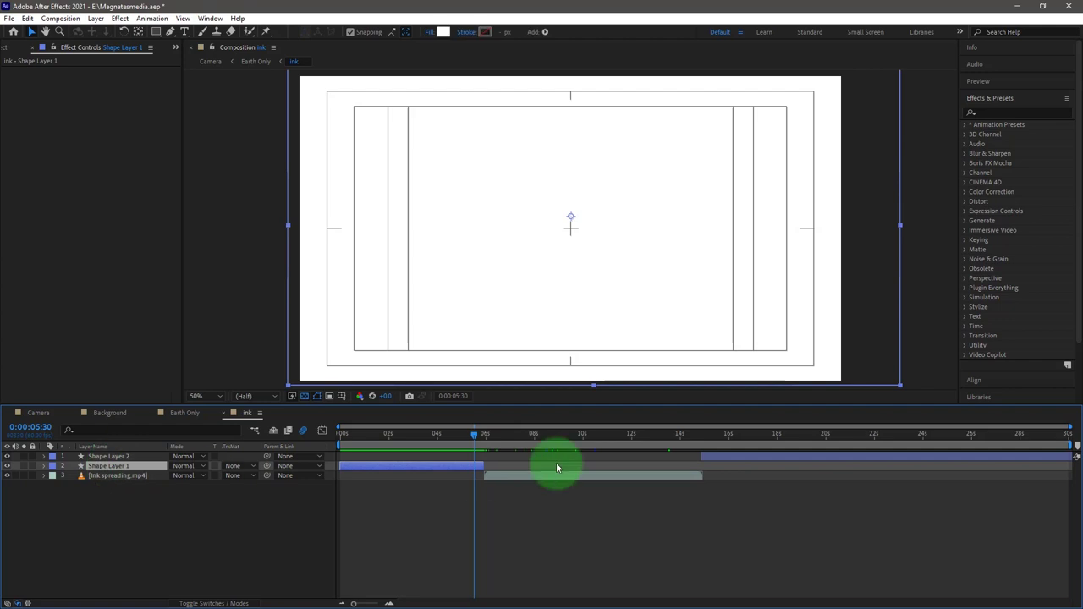
Step: Select Shape Layer 2 and scrub across the ink timeline to compare the sections before and after the clip
scroll(483, 254, down, 2)
scroll(512, 243, up, 1)
mouse_move(667, 439)
mouse_down()
mouse_move(676, 464)
mouse_move(700, 470)
mouse_move(841, 447)
mouse_move(1075, 447)
mouse_move(434, 438)
mouse_up()
click(658, 457)
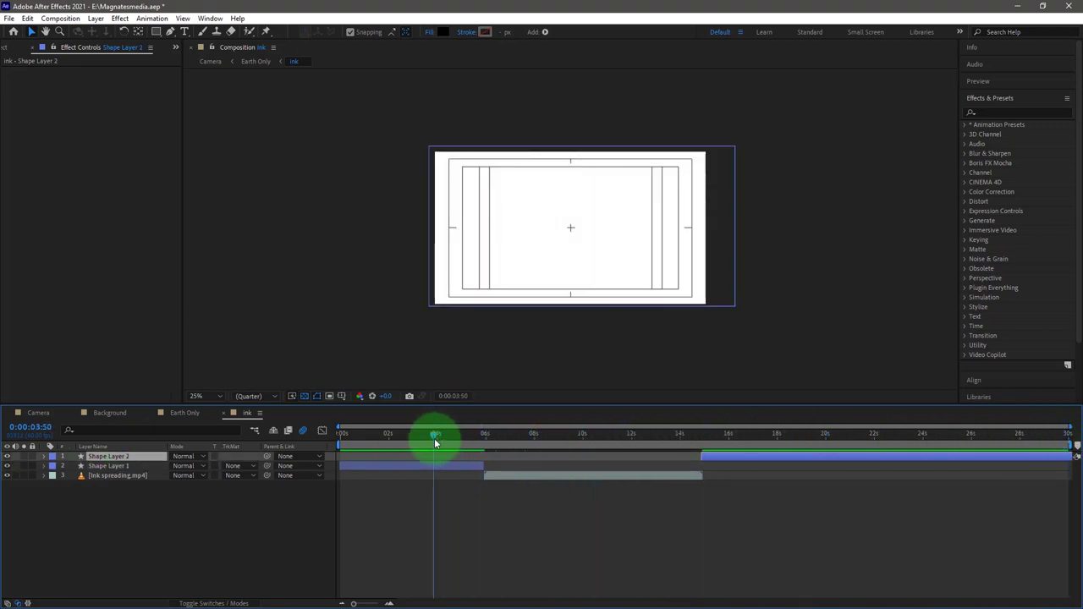
Step: Return to the Earth Only composition and scrub to about 0:00:03:46 to view the red ink behind the map
click(186, 413)
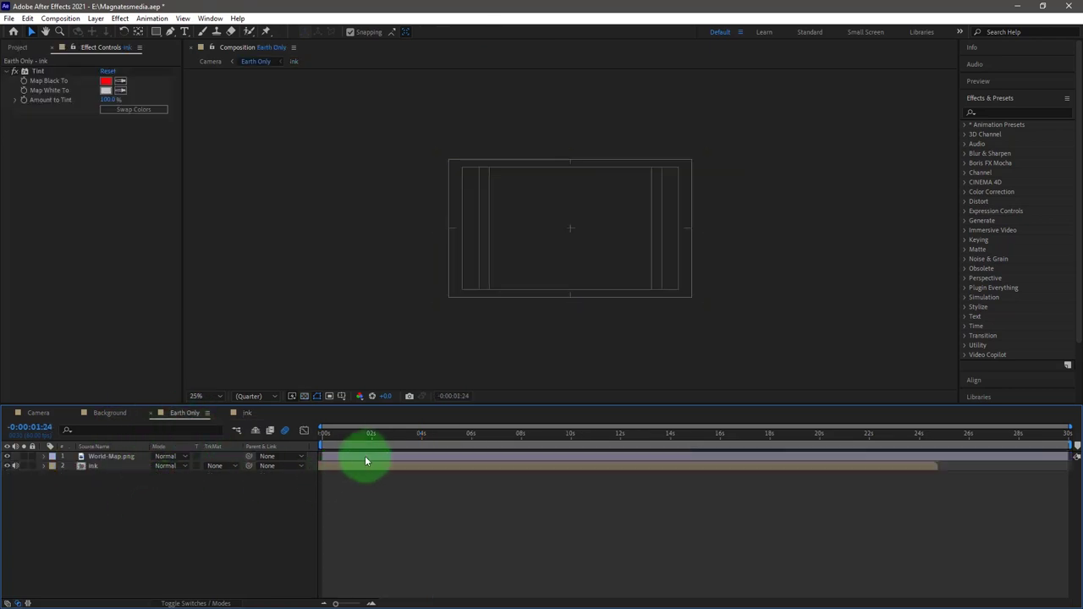
click(346, 435)
drag(352, 434, 421, 435)
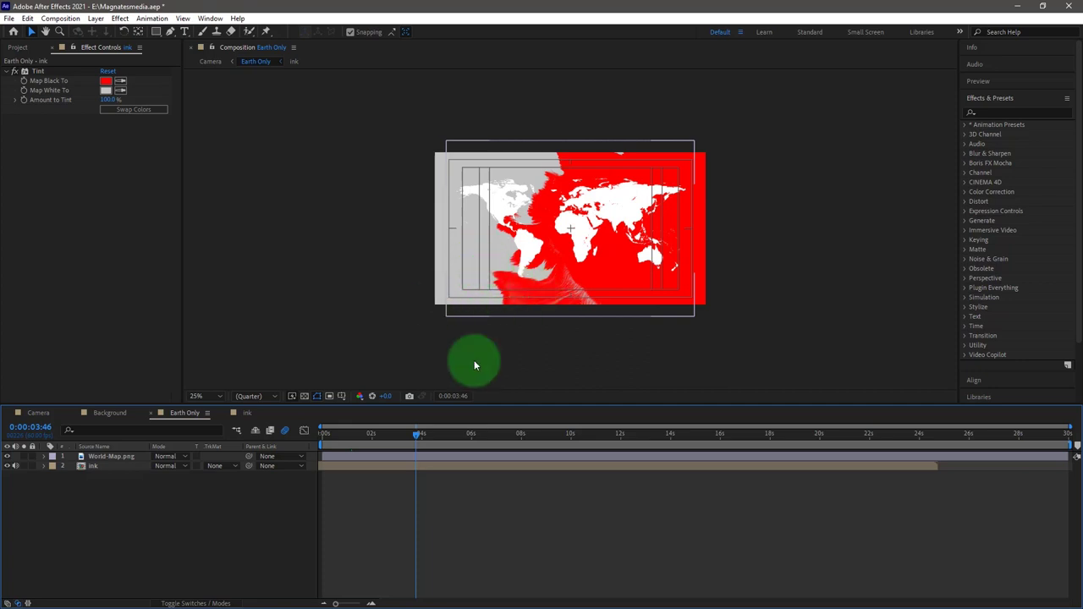
Step: Compare the original ink composition with Earth Only, and inspect the Tint effect on the ink layer
click(247, 413)
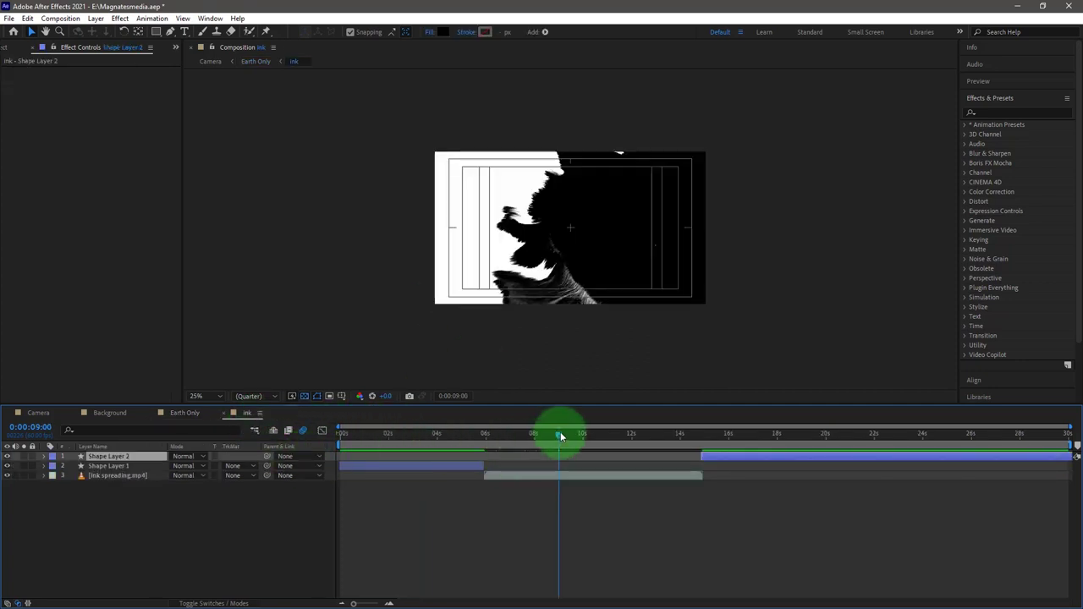
click(188, 414)
click(94, 466)
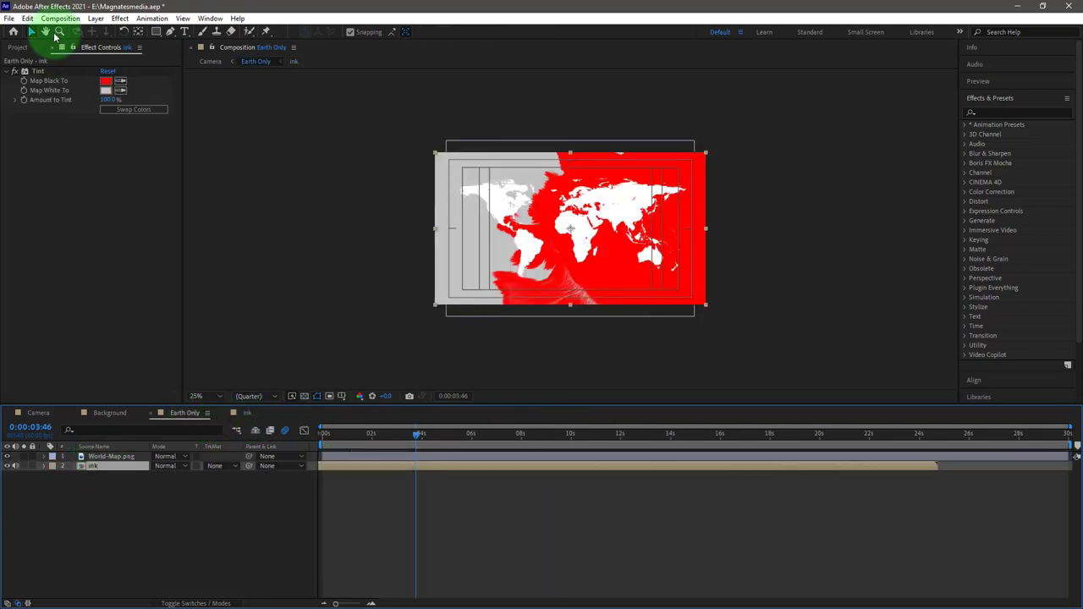
click(12, 74)
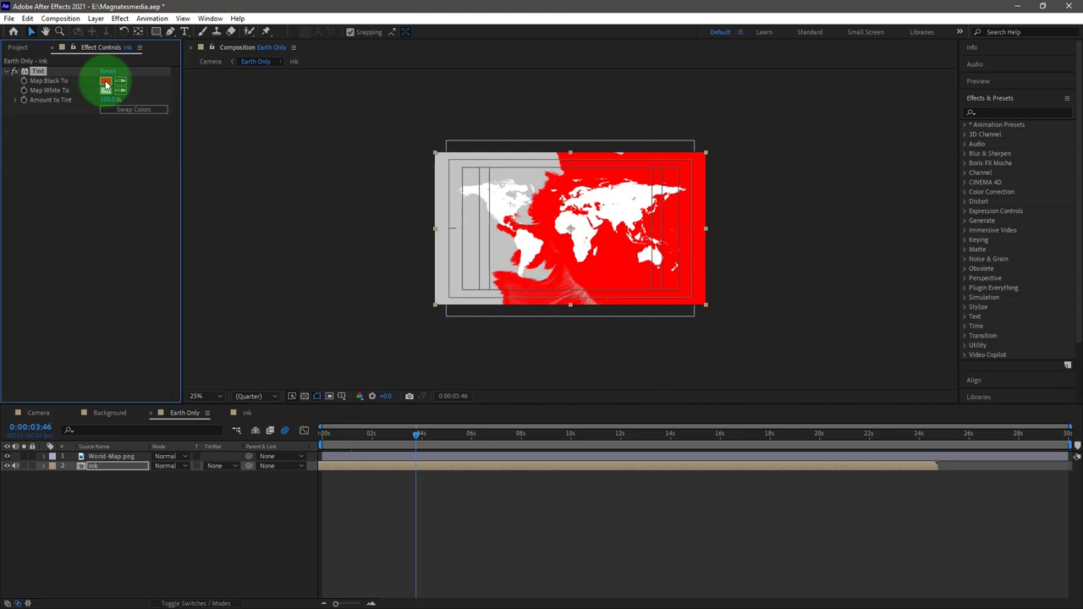
Step: Inspect the ink layer's Tint colours for Map Black To and Map White To without changing them, and deselect the layer
click(105, 82)
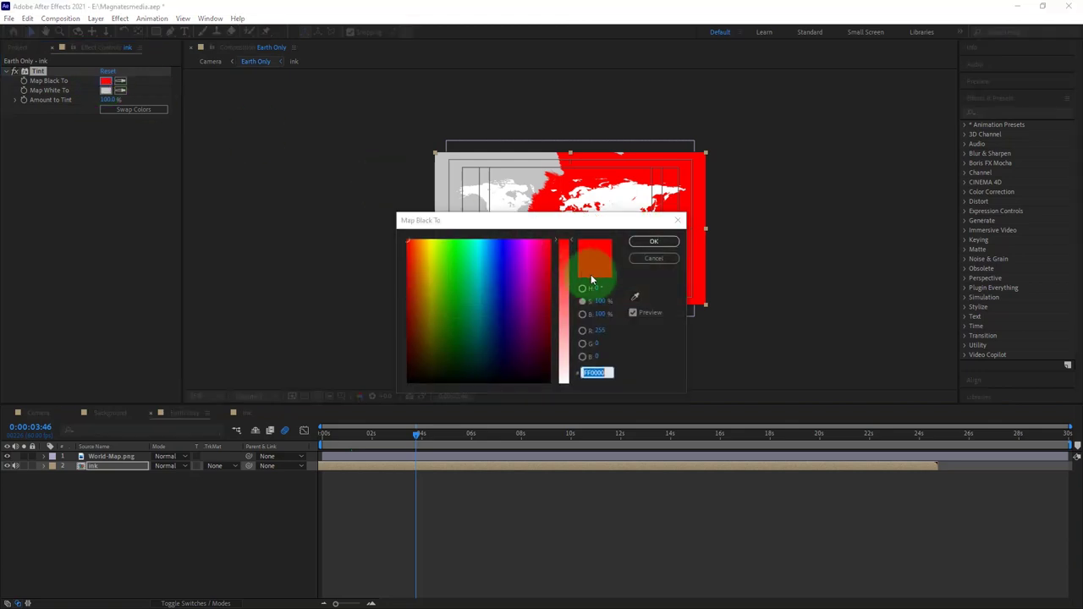
click(648, 265)
click(106, 90)
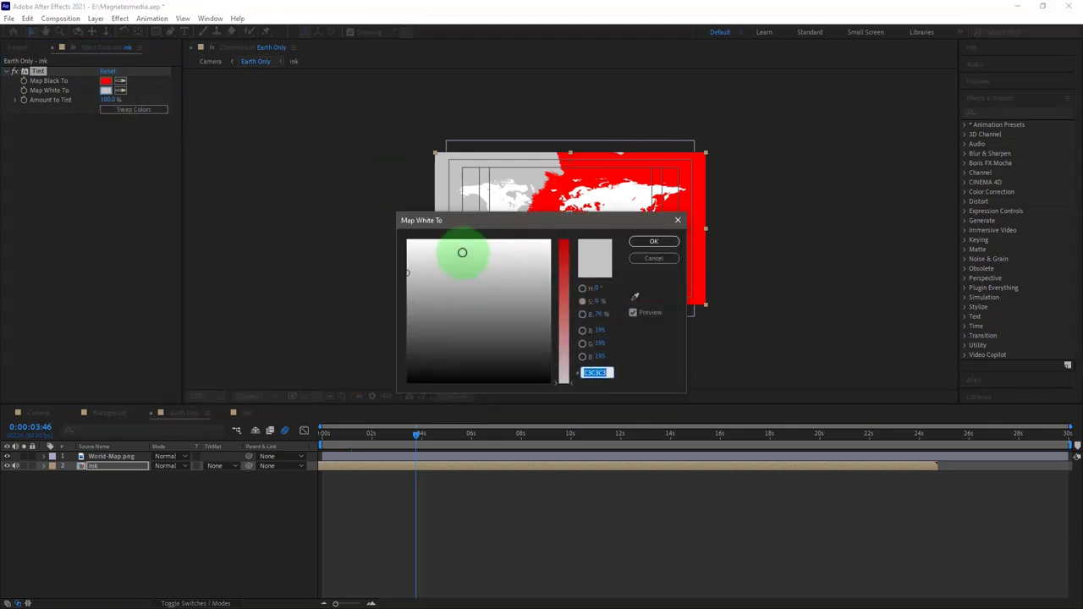
click(653, 241)
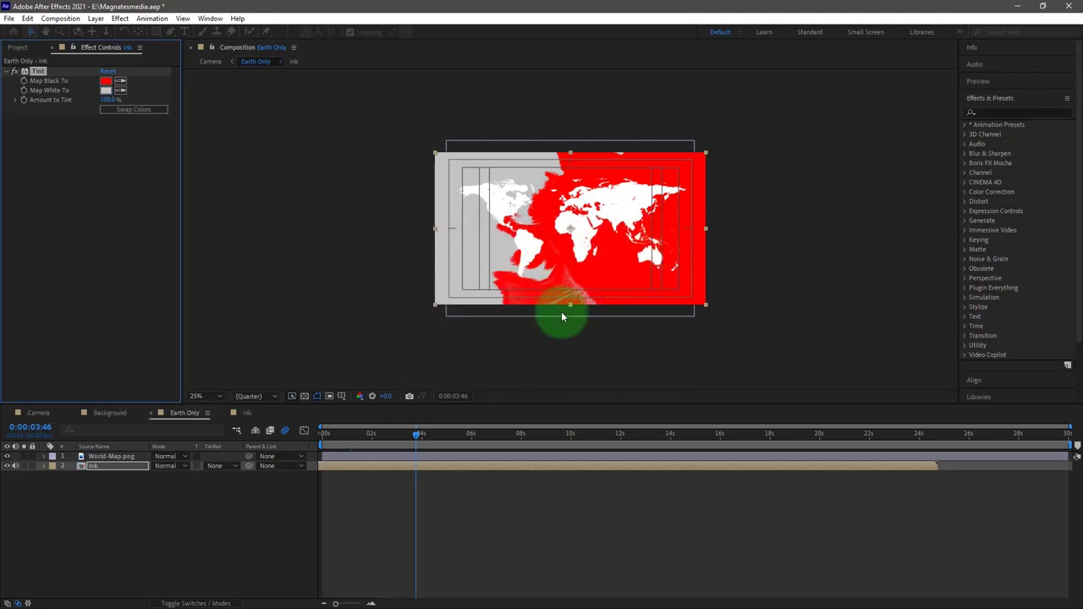
click(230, 496)
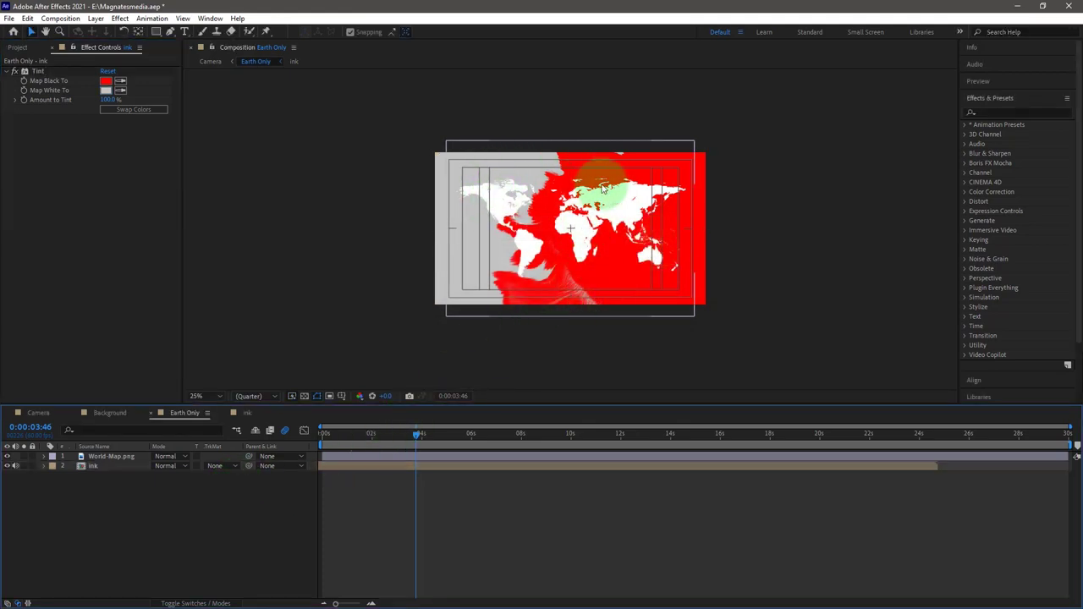
Step: Set the ink layer's track matte to Alpha Matte "World-Map.png" and scrub the map fill against the transparency grid
click(215, 466)
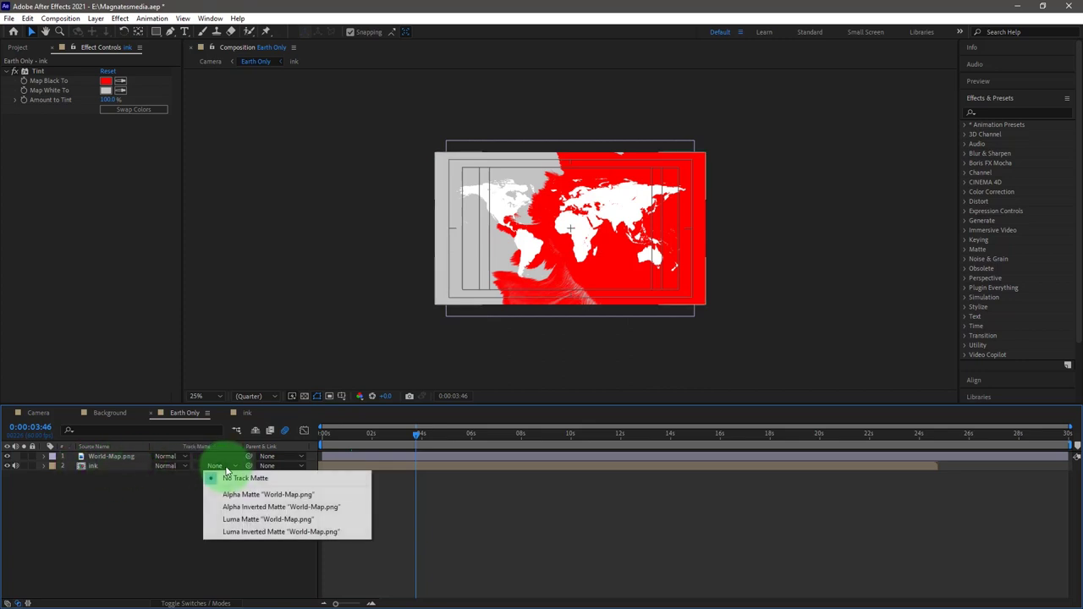
click(251, 494)
click(348, 435)
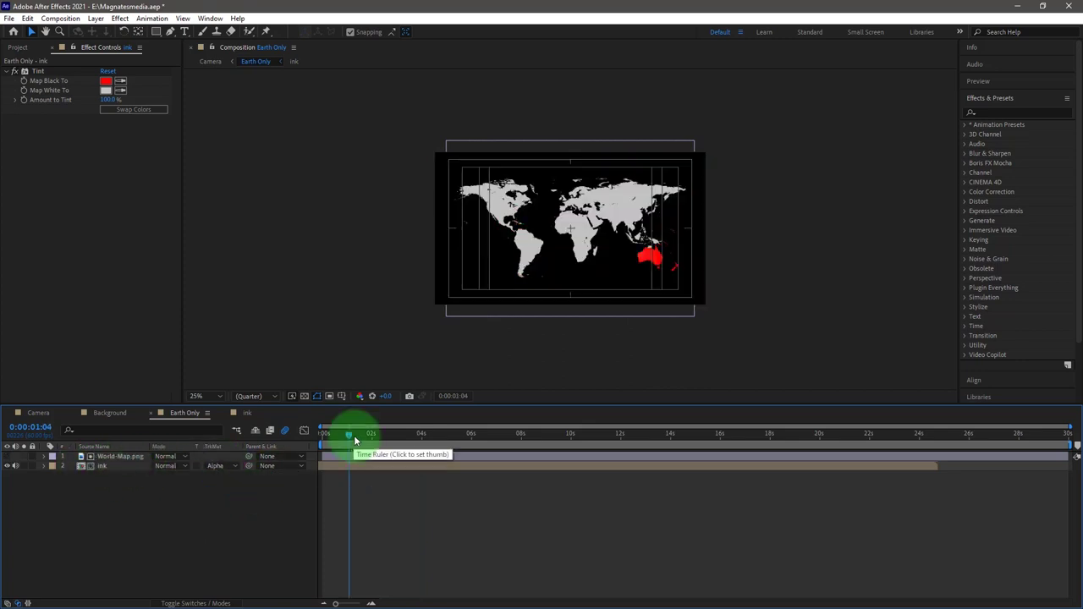
click(301, 395)
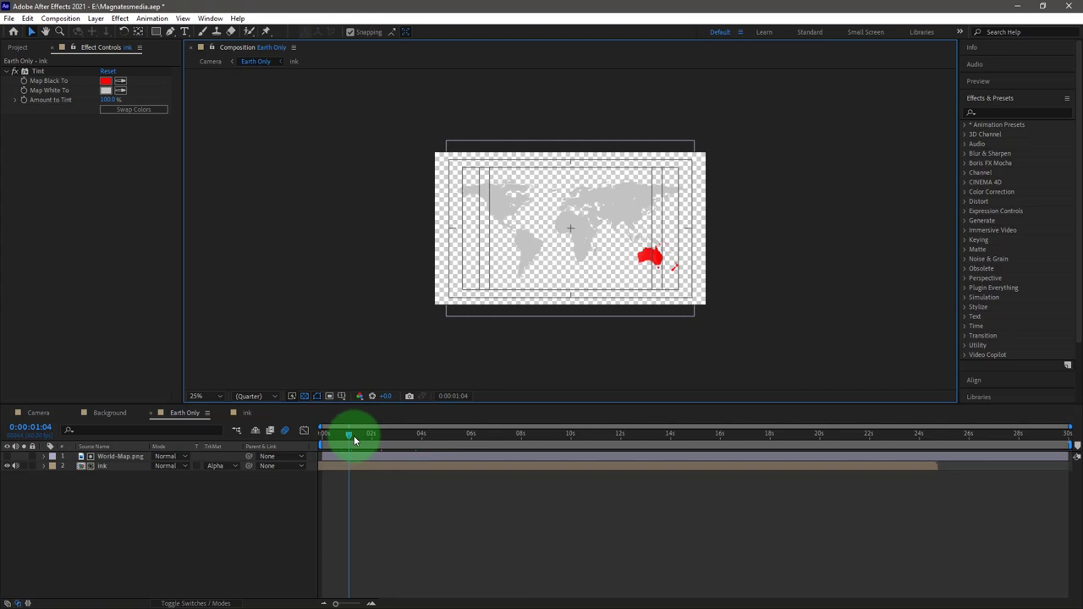
click(378, 434)
drag(404, 438, 345, 434)
click(304, 396)
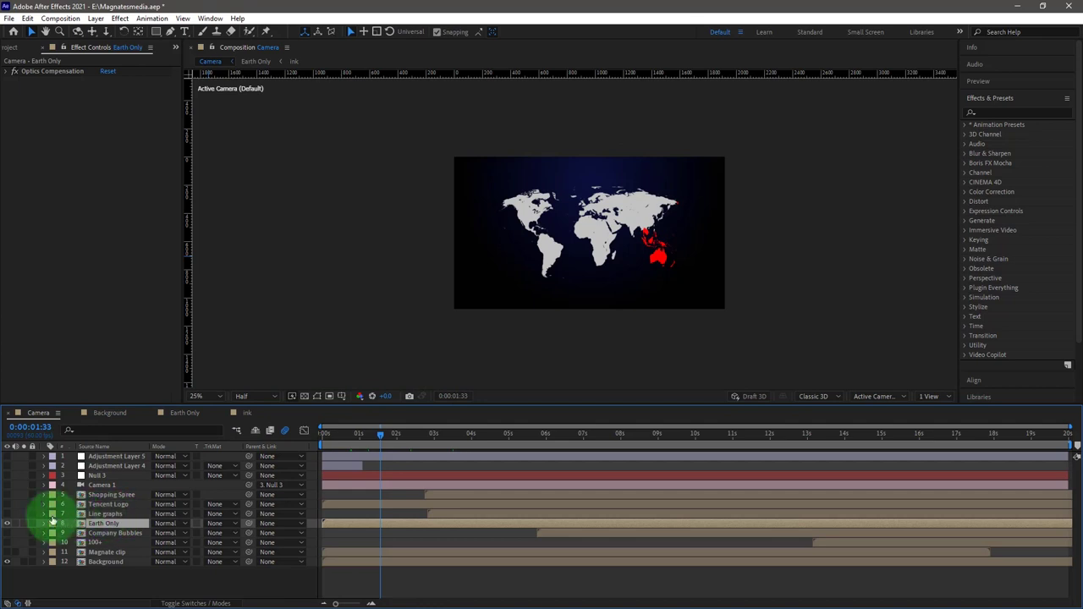
Step: Scrub the Camera composition, and expand Mask 1 of the Tencent layer in the Tencent Logo composition to examine its properties
drag(435, 435, 376, 432)
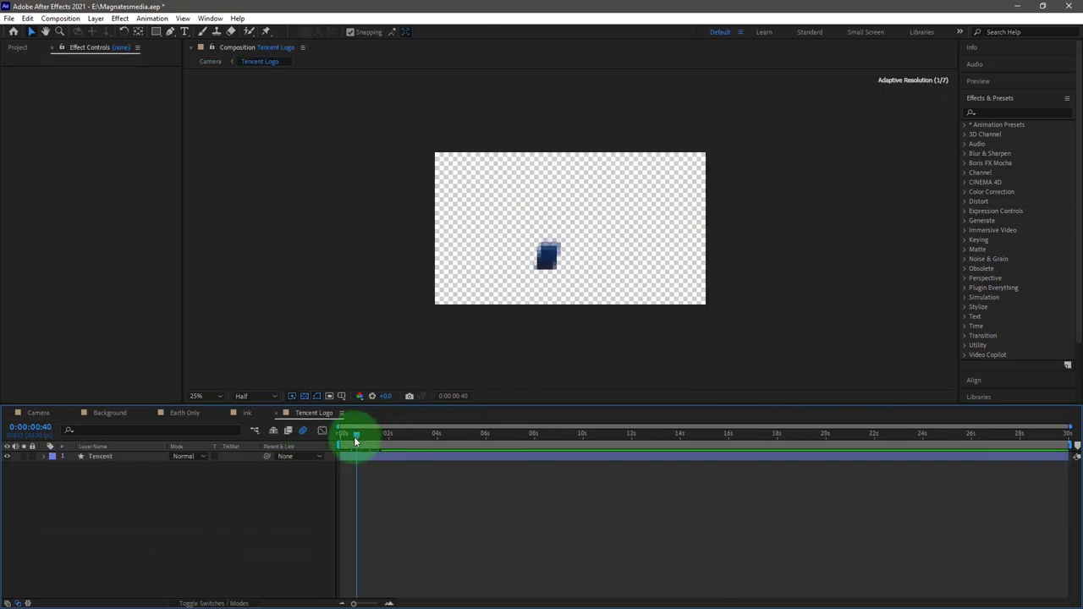
drag(356, 439, 354, 439)
click(596, 279)
click(44, 457)
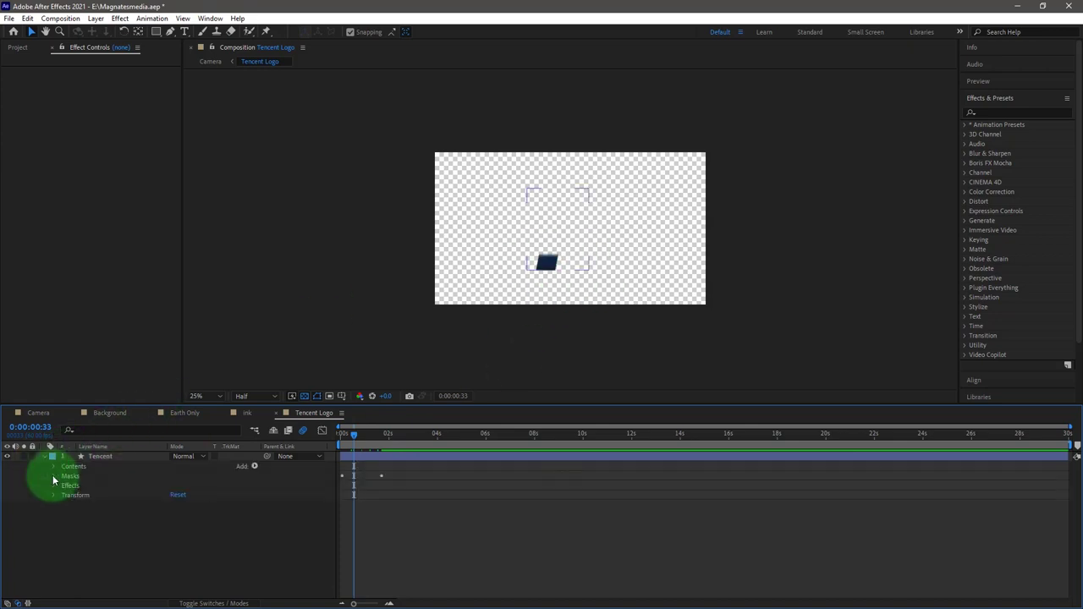
click(53, 475)
click(95, 489)
click(64, 485)
Step: Scrub the logo's mask reveal up to 0:00:01:56 and examine the Mask Path curve in the graph editor
click(342, 440)
drag(342, 440, 386, 455)
click(321, 431)
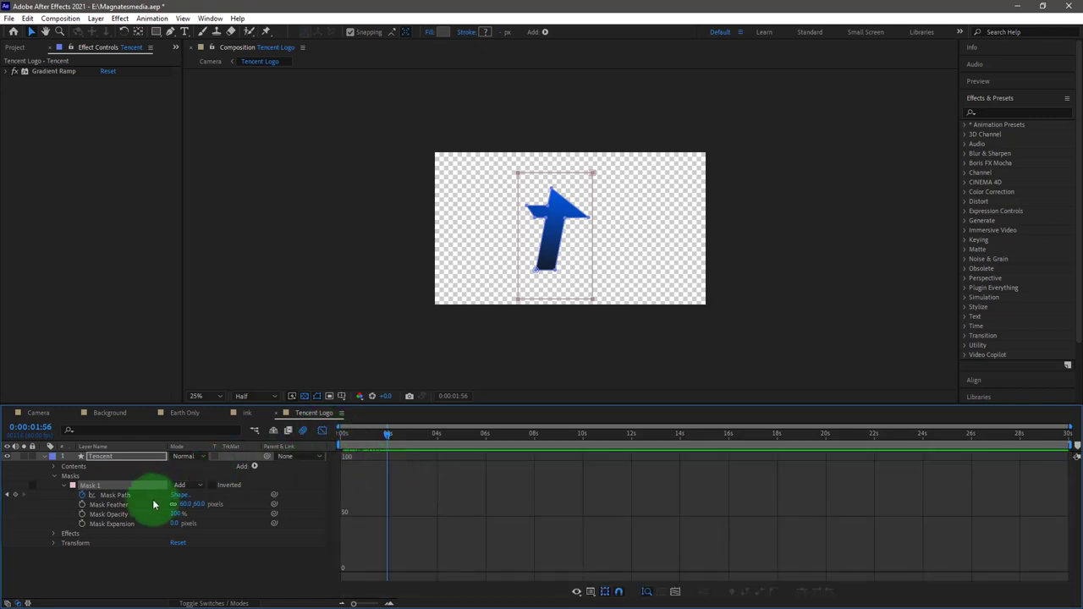
click(115, 495)
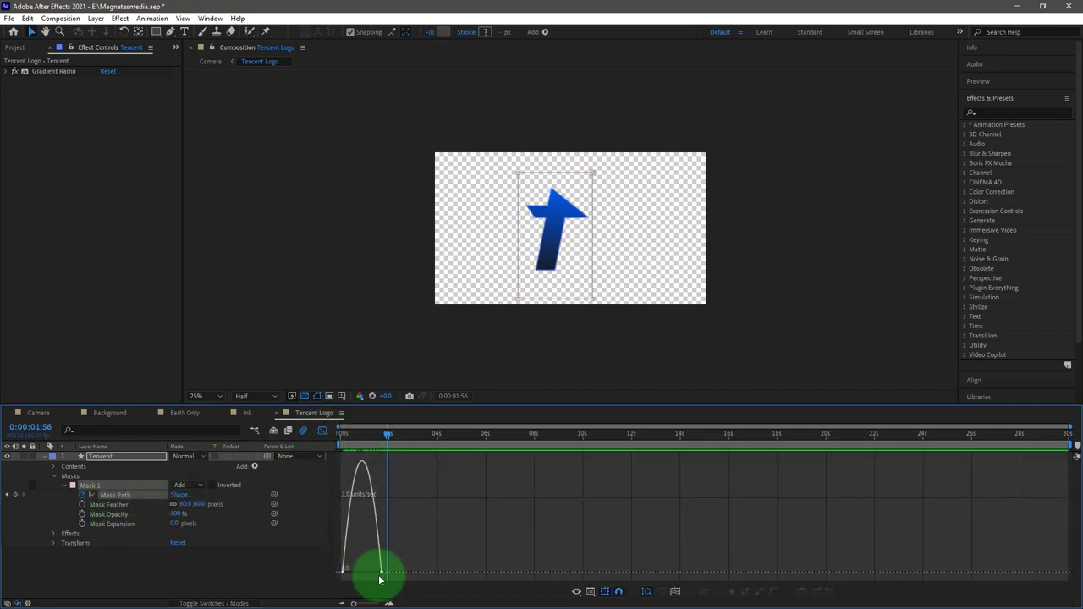
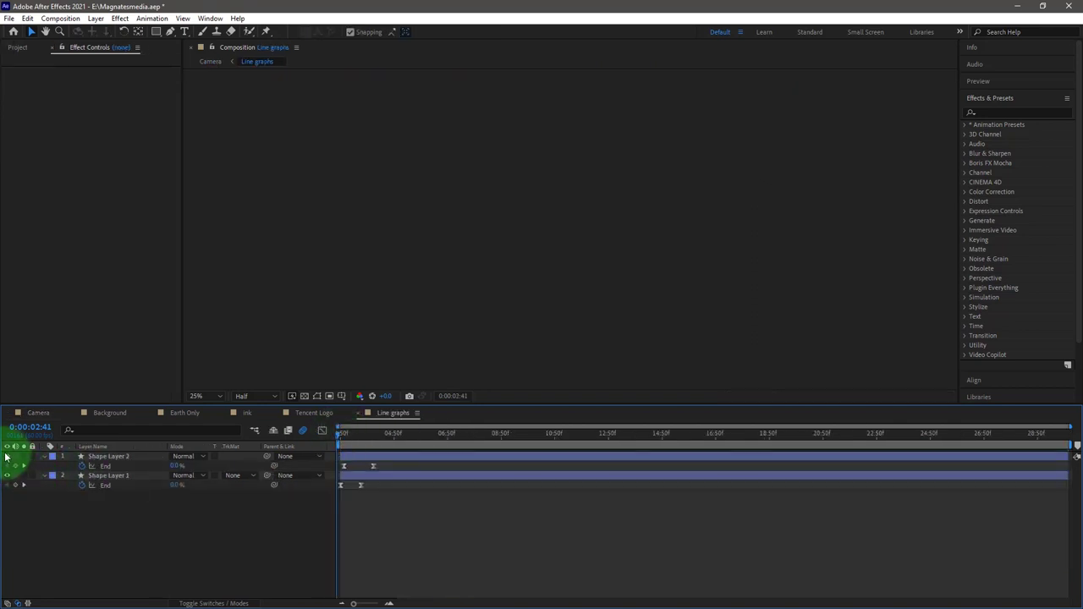
Step: In the Line graphs composition, hide Shape Layer 2 and draw a jagged six-point sample line with the Pen tool, adjusting its stroke width
click(6, 455)
drag(337, 434, 359, 434)
click(170, 32)
click(539, 273)
click(581, 270)
click(618, 274)
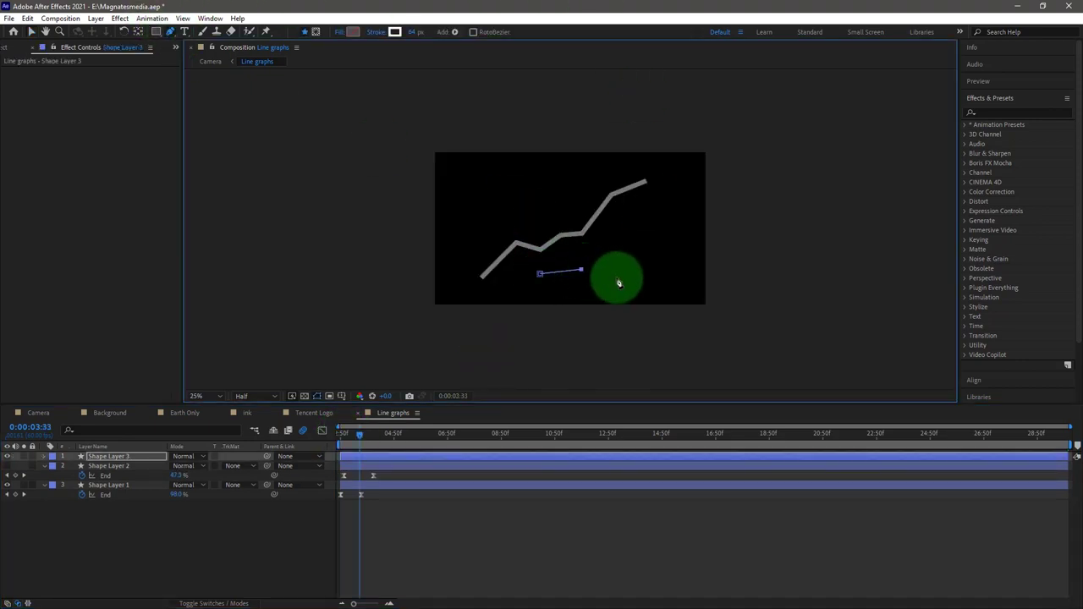
click(651, 232)
click(673, 248)
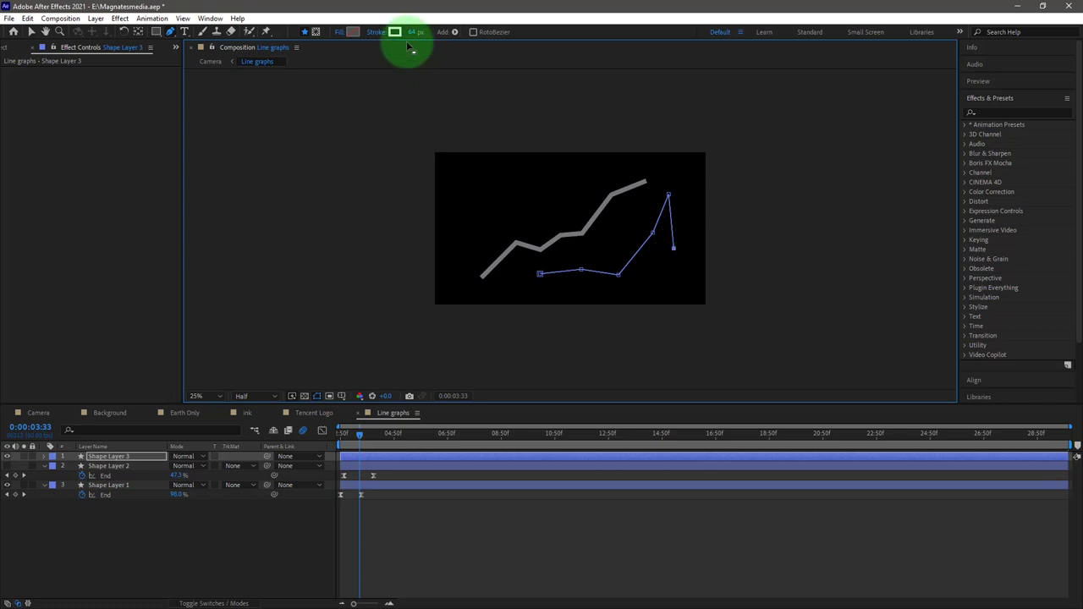
click(414, 33)
drag(414, 33, 405, 33)
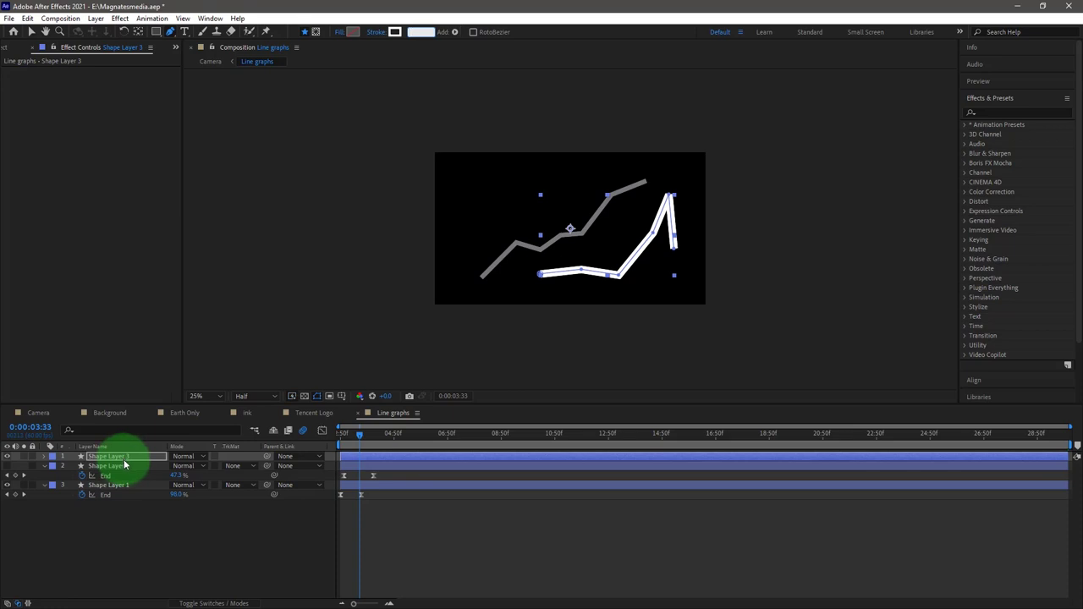
Step: Delete the sample line's layer, Shape Layer 3
click(53, 466)
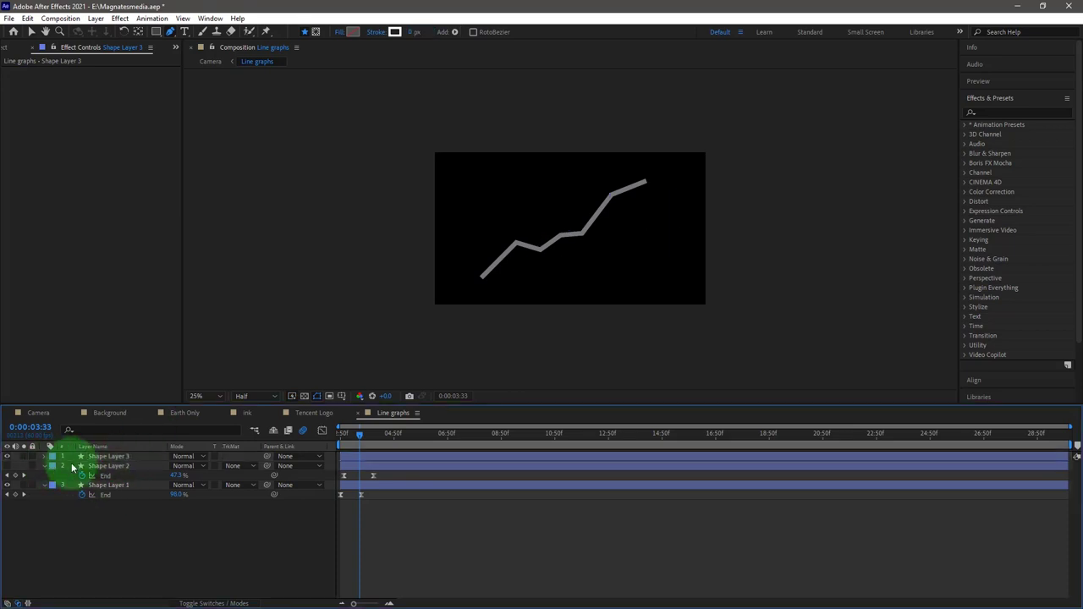
click(121, 457)
key(Delete)
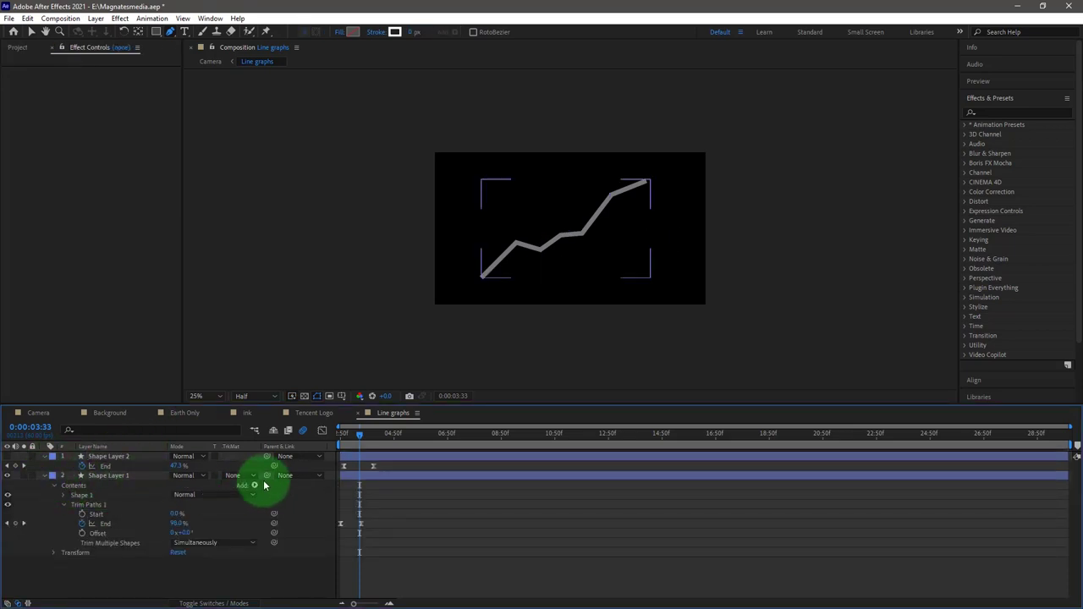
Step: Look through the modifiers that can be added to Shape Layer 1 and scrub its Trim Paths End animation from 0:00:02:50 to 0:00:03:39
click(255, 485)
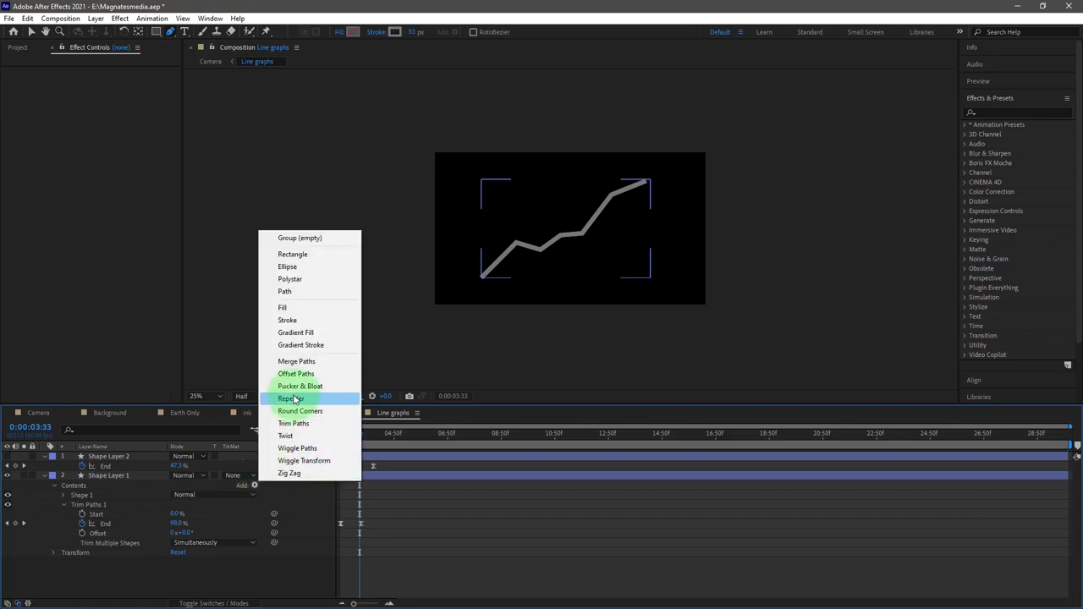
click(336, 434)
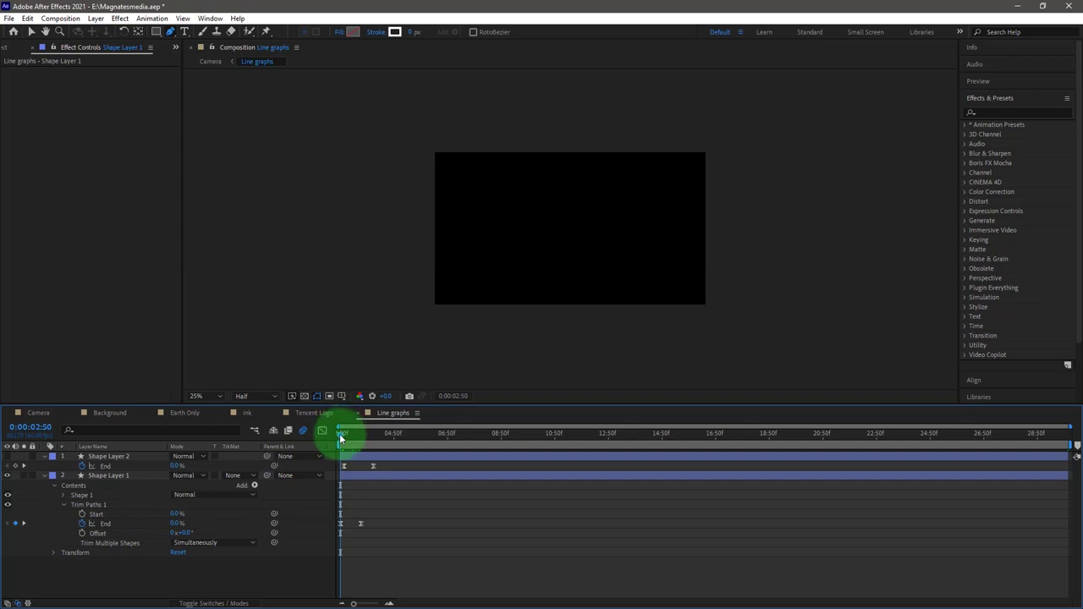
drag(340, 433, 361, 432)
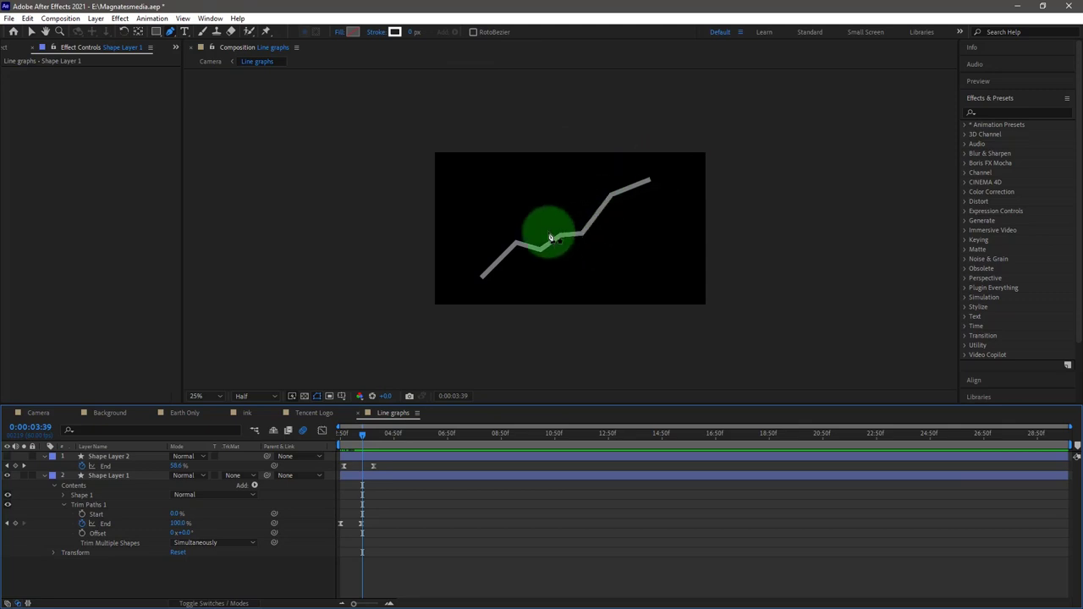
click(44, 476)
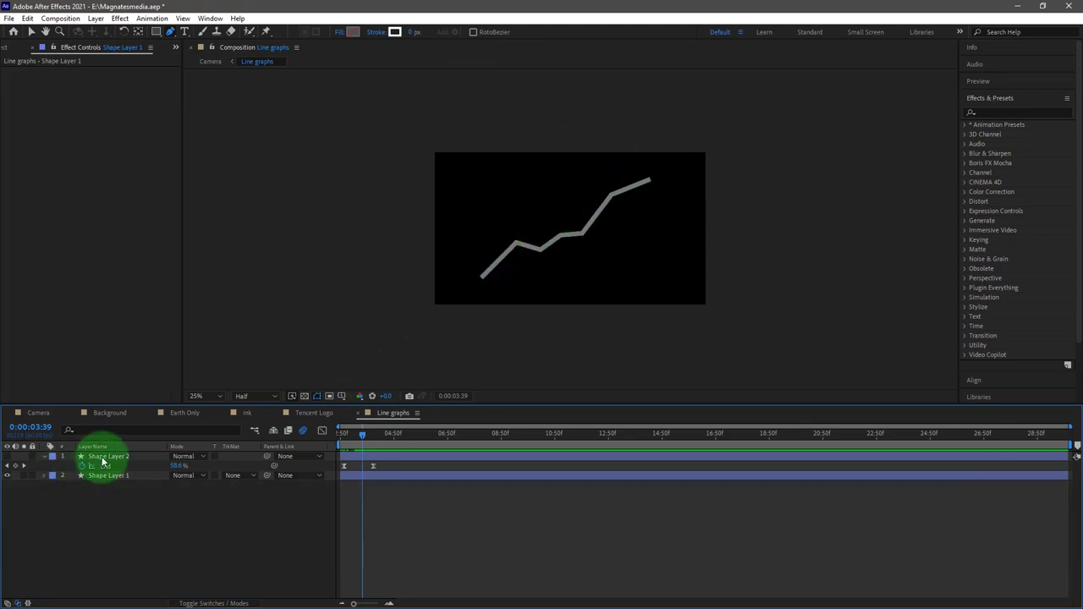
Step: Select Shape Layer 2 and scrub between 0:00:02:50 and 0:00:04:08 to compare the blue line's growth with the grey line
click(104, 457)
drag(362, 433, 375, 433)
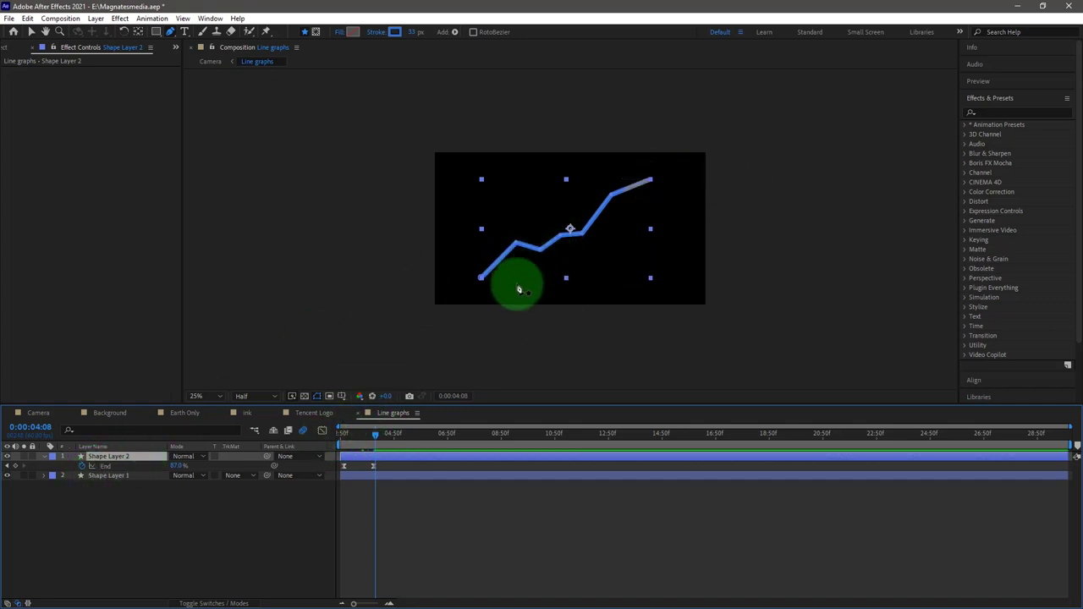
click(341, 434)
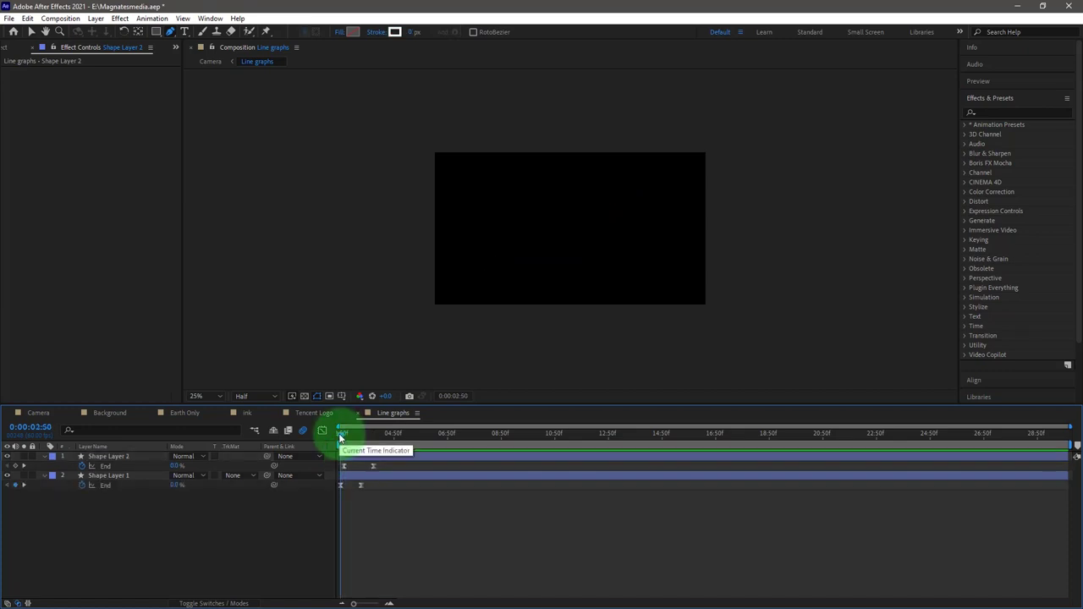
drag(340, 433, 347, 434)
click(348, 468)
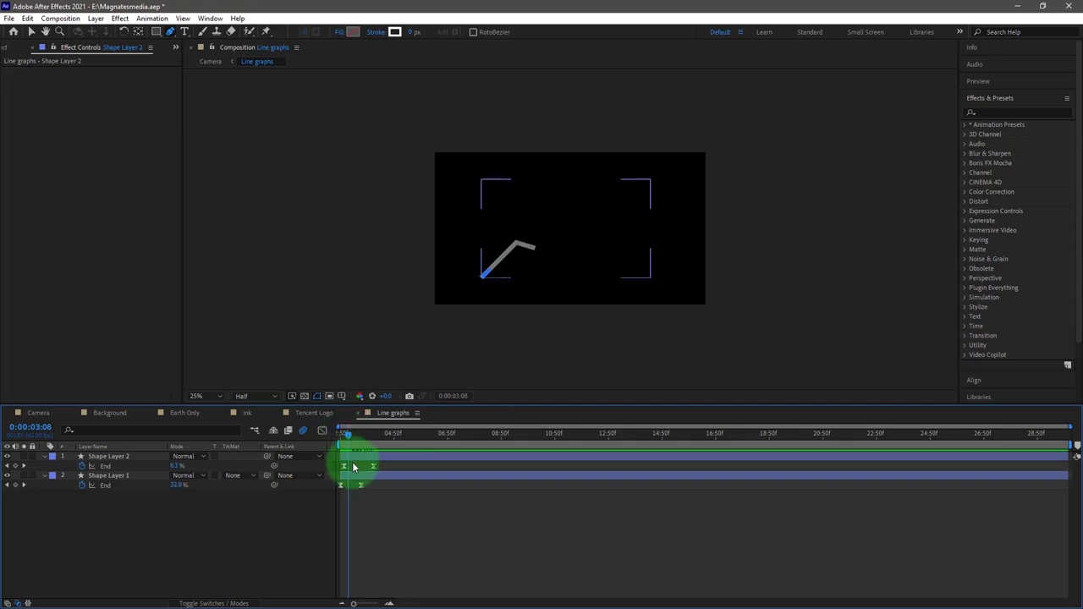
drag(349, 430, 375, 431)
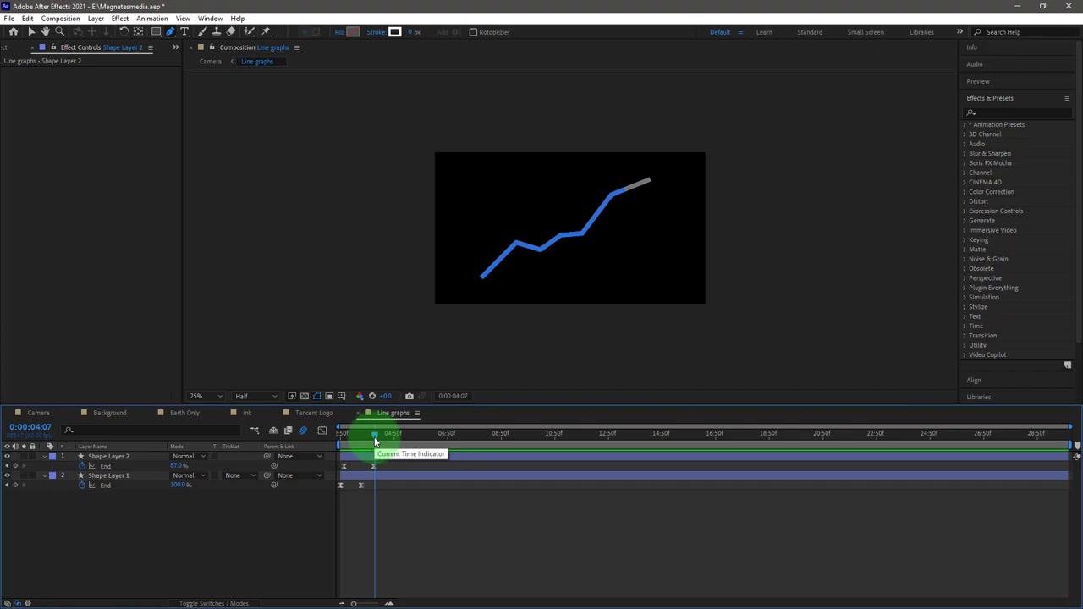
drag(374, 435, 373, 436)
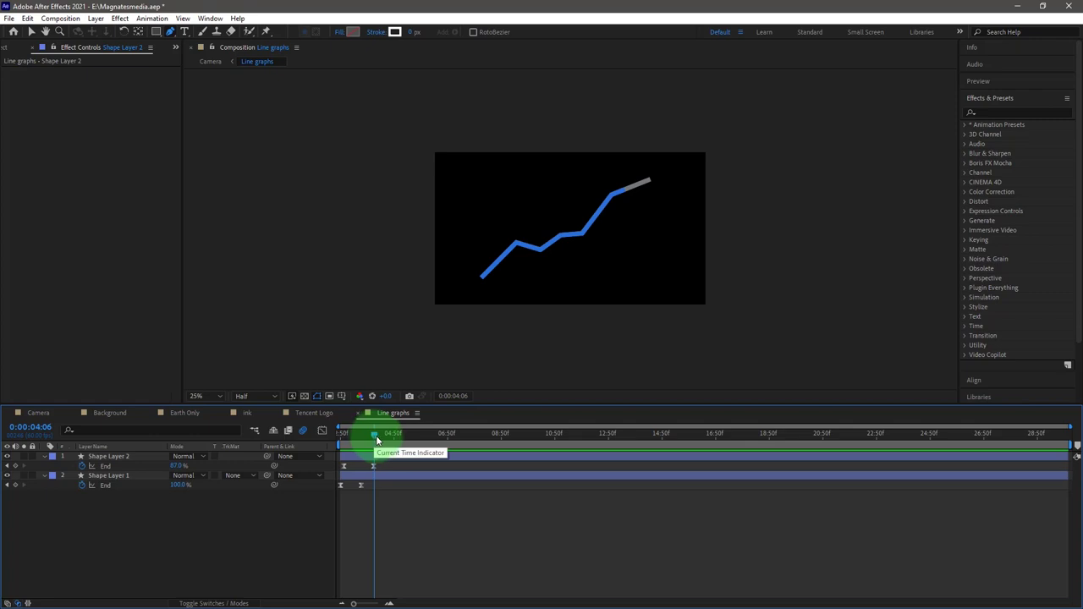
Step: Examine the speed graph of Shape Layer 2's End keyframes, scrub through it, and collapse both shape layers
click(373, 466)
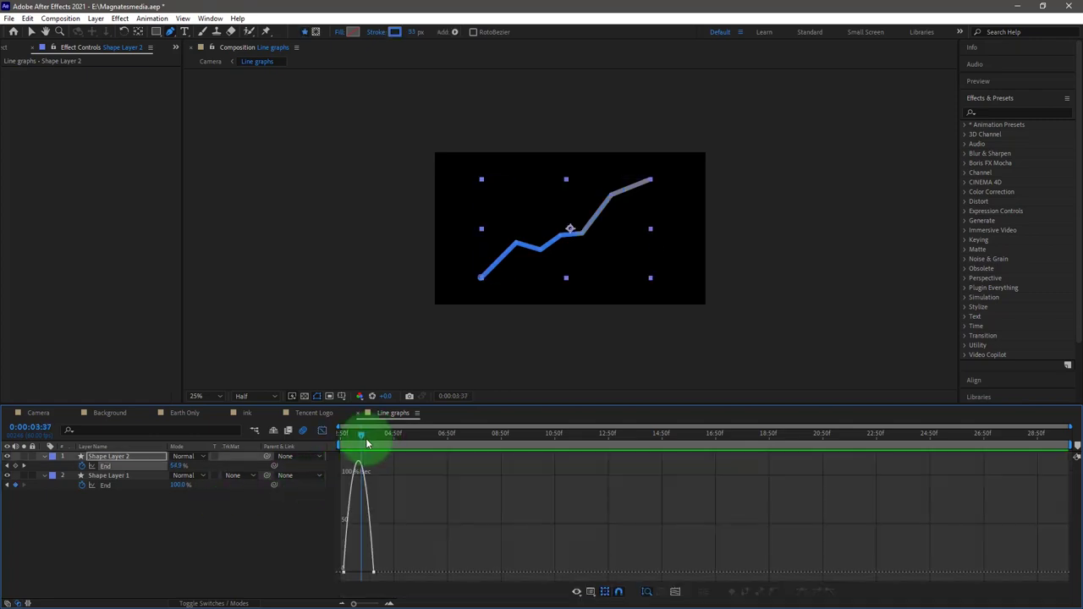
mouse_move(366, 443)
mouse_down()
mouse_move(331, 447)
mouse_move(376, 454)
mouse_move(344, 455)
mouse_up()
click(64, 486)
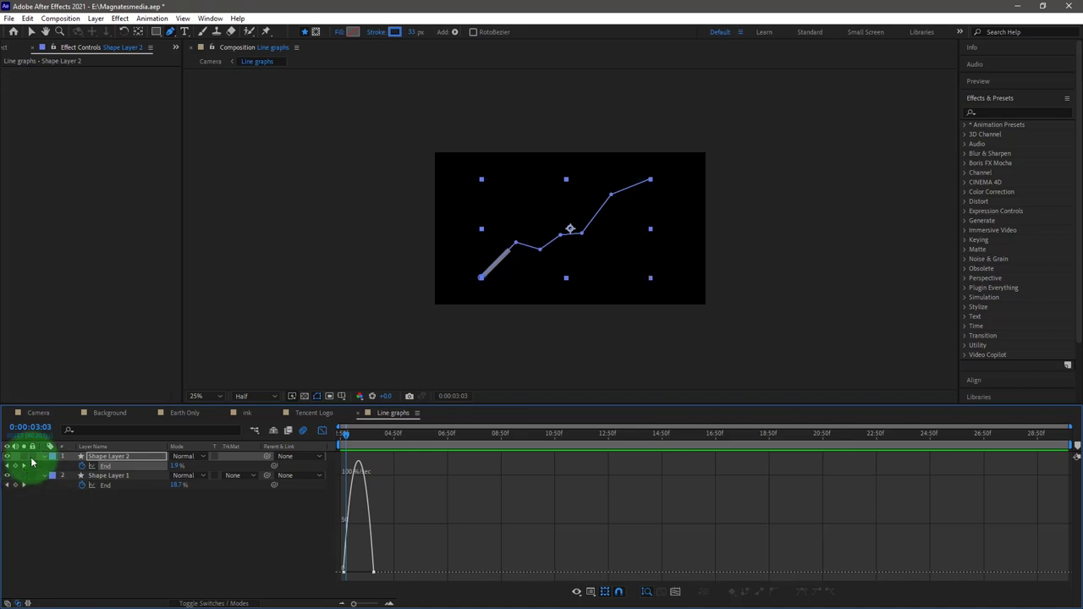
click(45, 456)
click(44, 467)
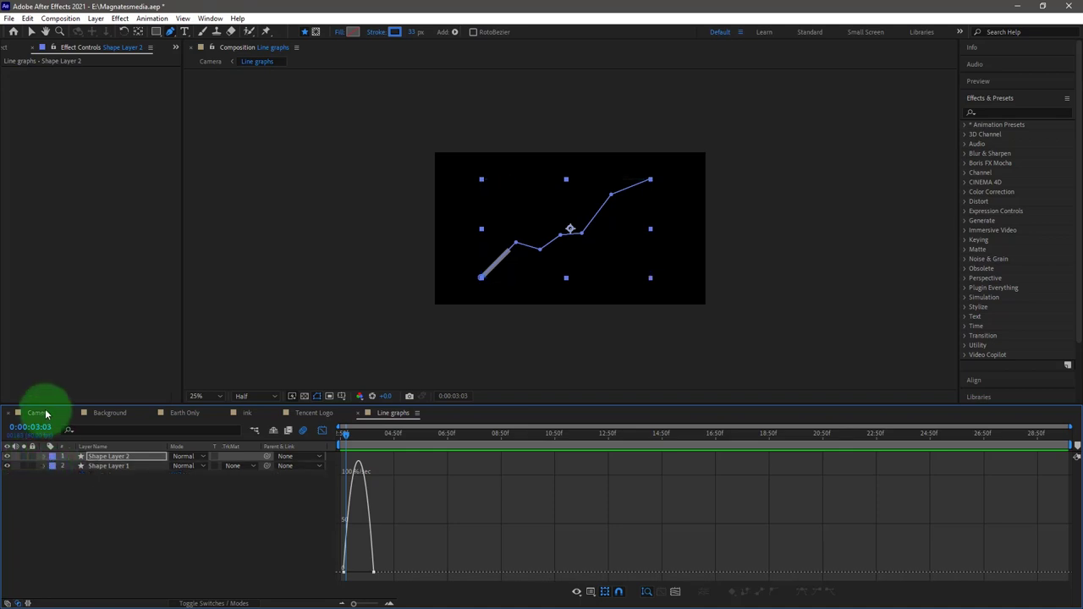
Step: Return to the Camera composition, play back the combined animation, and open the Shopping Spree text composition
click(39, 412)
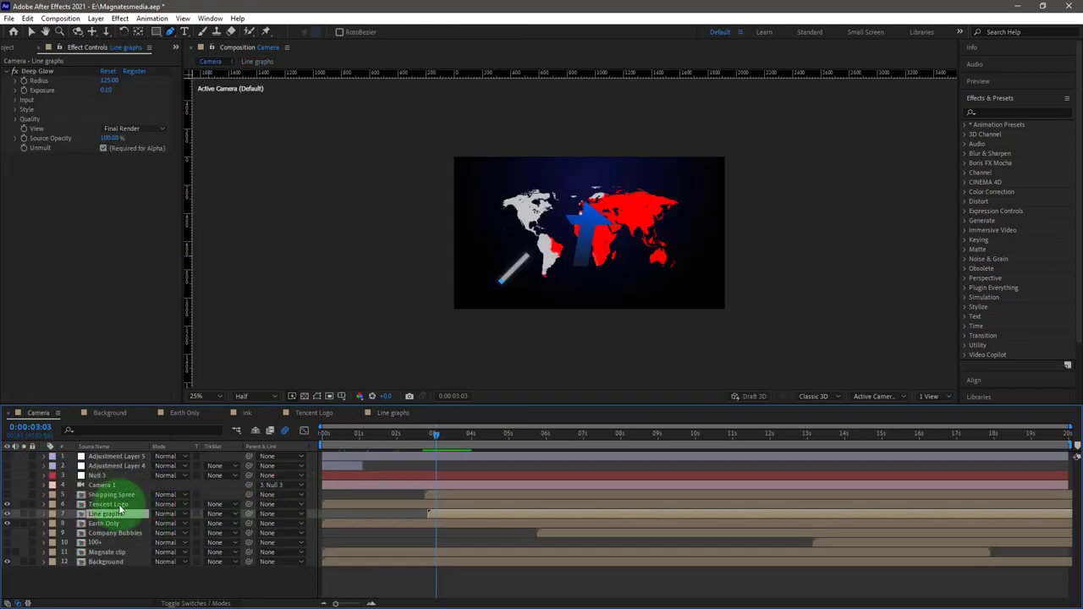
key(space)
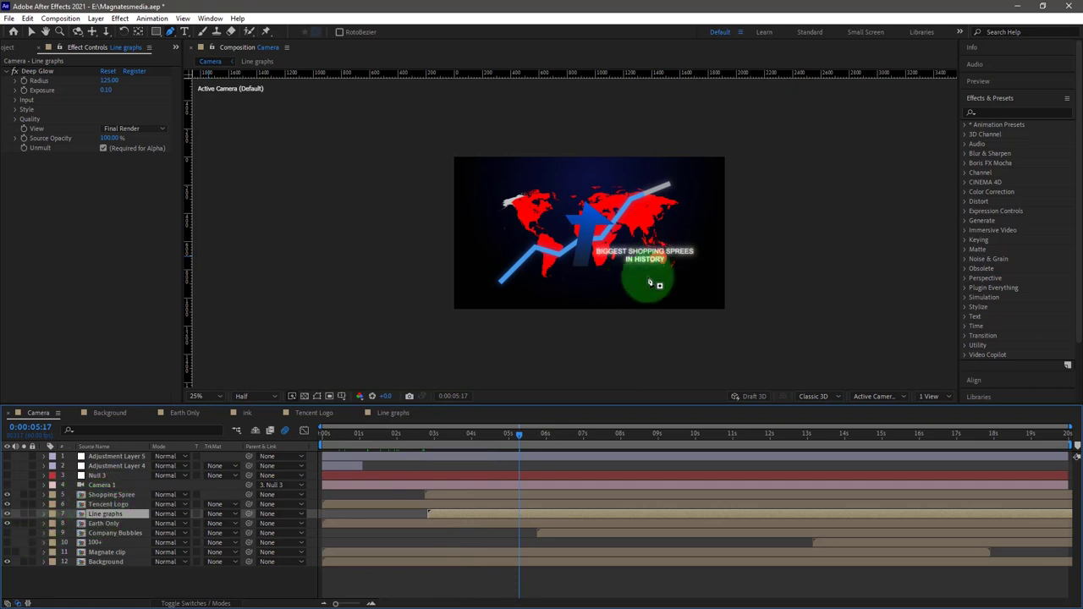
double_click(648, 307)
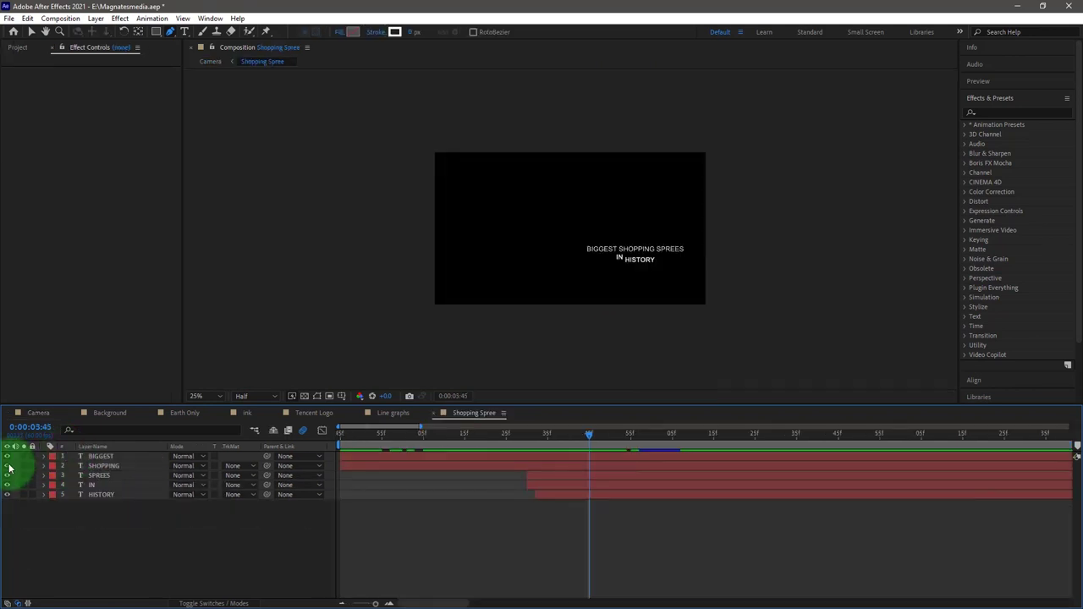
Step: Hide the SHOPPING, SPREES, IN and HISTORY layers and scrub to 0:00:03:23 to view BIGGEST on its own
drag(8, 465, 8, 496)
click(102, 456)
drag(531, 435, 498, 438)
click(499, 435)
Step: Select all five text layers and reveal their keyframed properties
drag(60, 529, 108, 458)
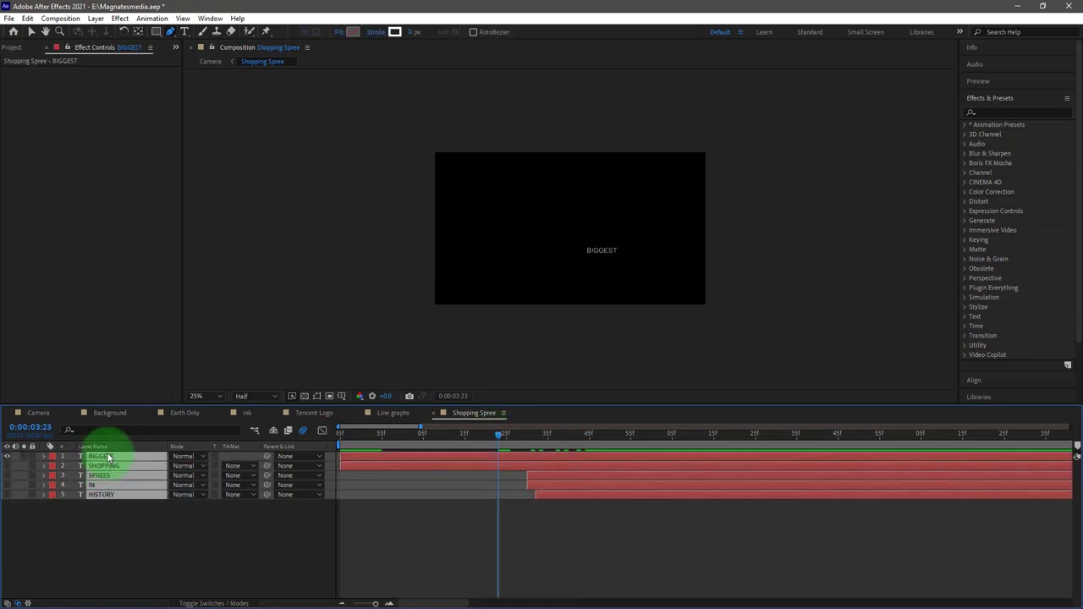
key(u)
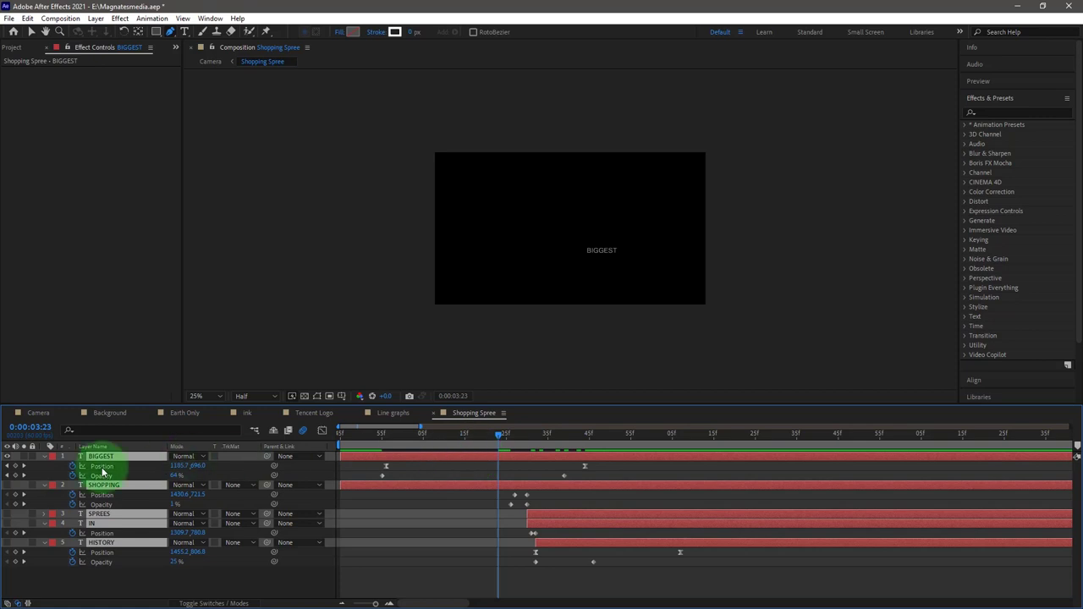
Step: Examine BIGGEST's opacity and position keyframes and the position speed graph, scrubbing between the start and end keyframes
drag(498, 435, 386, 434)
click(131, 475)
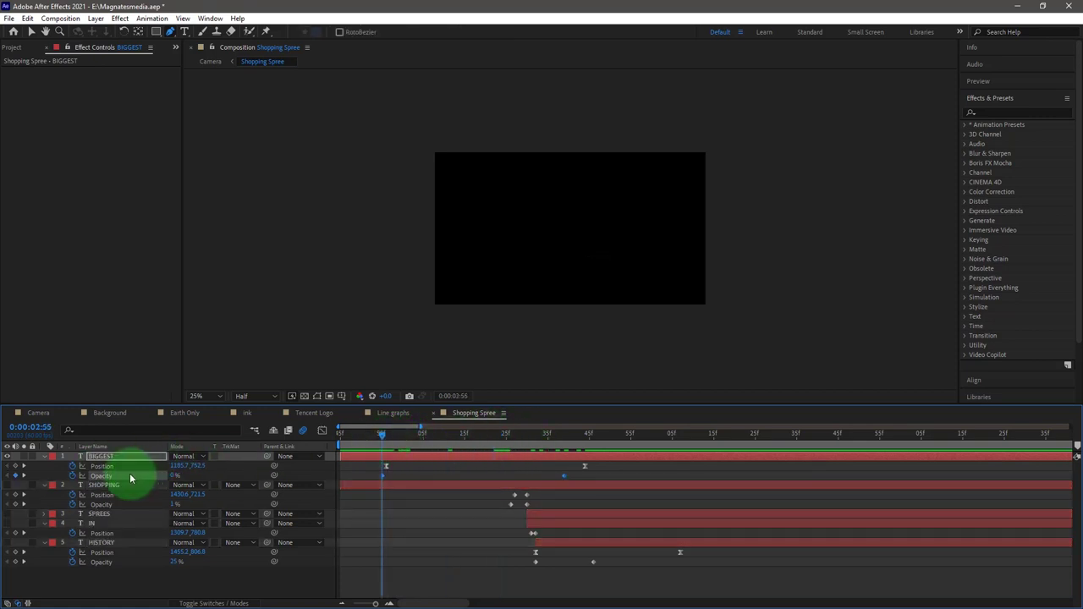
drag(382, 438, 583, 440)
key(shift+F3)
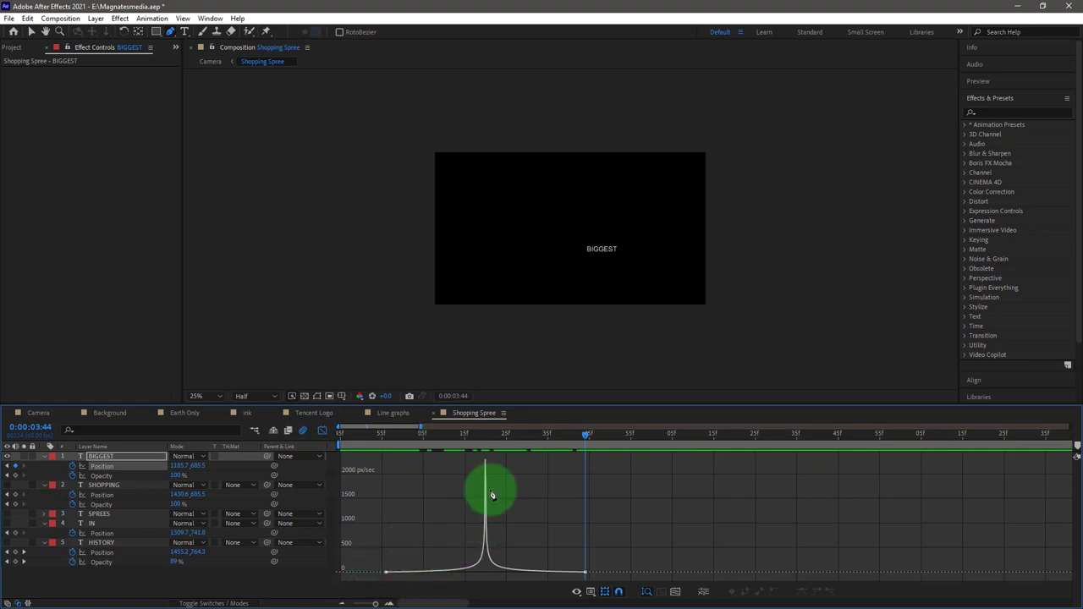
key(shift+F3)
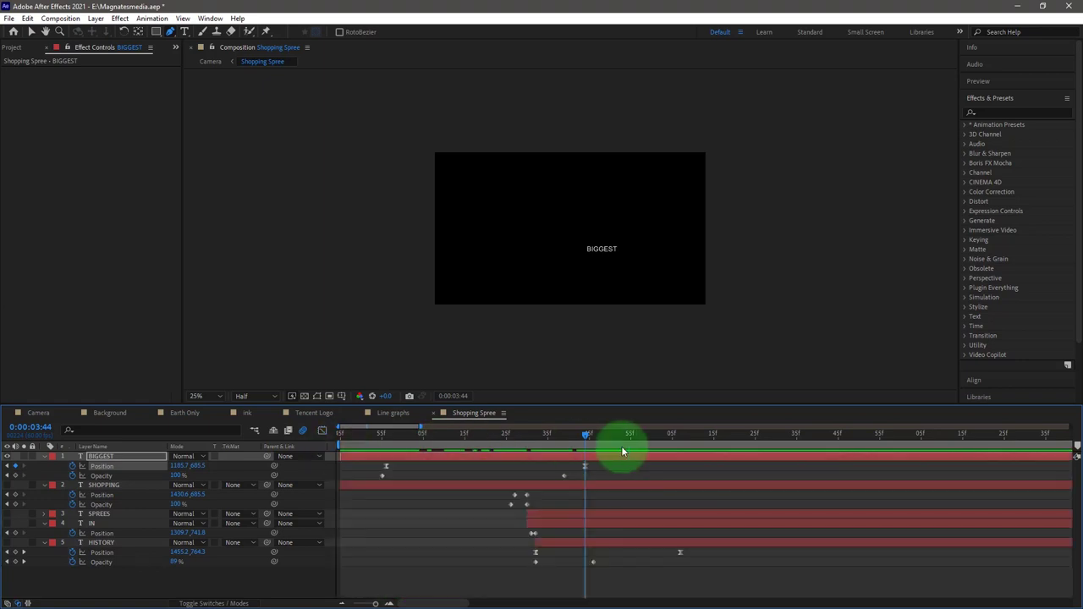
drag(590, 434, 385, 436)
Step: Collapse BIGGEST, show the SHOPPING layer, and scrub through its position and opacity keyframes to 0:00:03:30
click(49, 458)
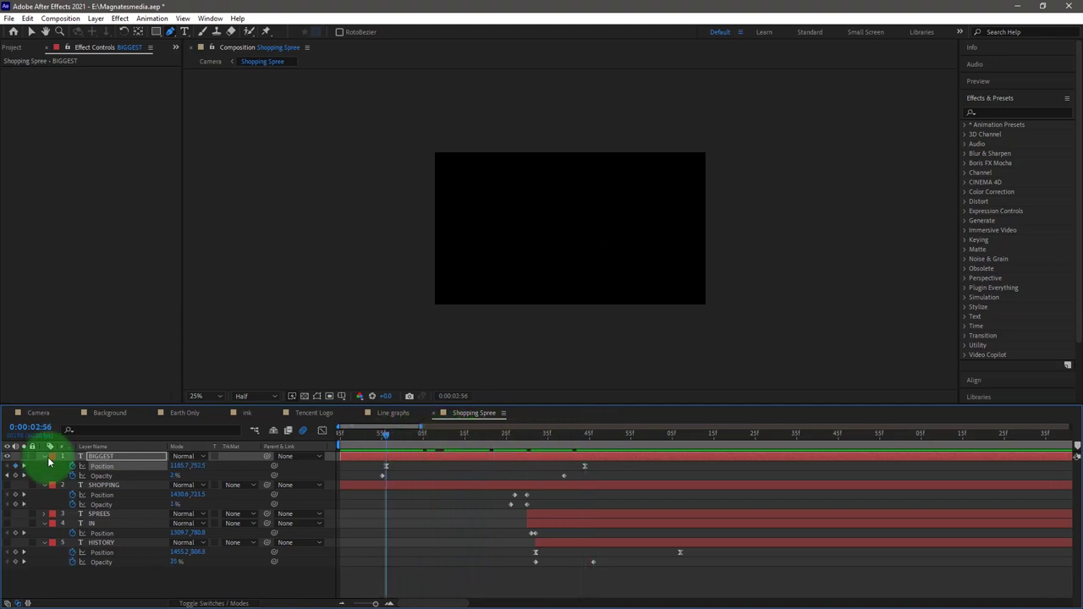
key(space)
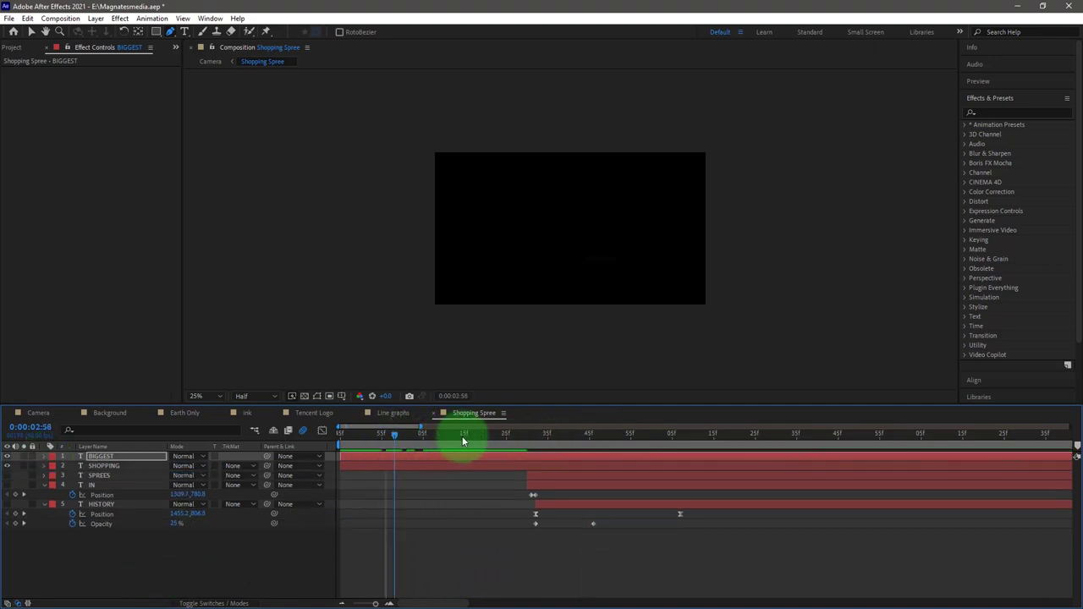
click(427, 466)
key(u)
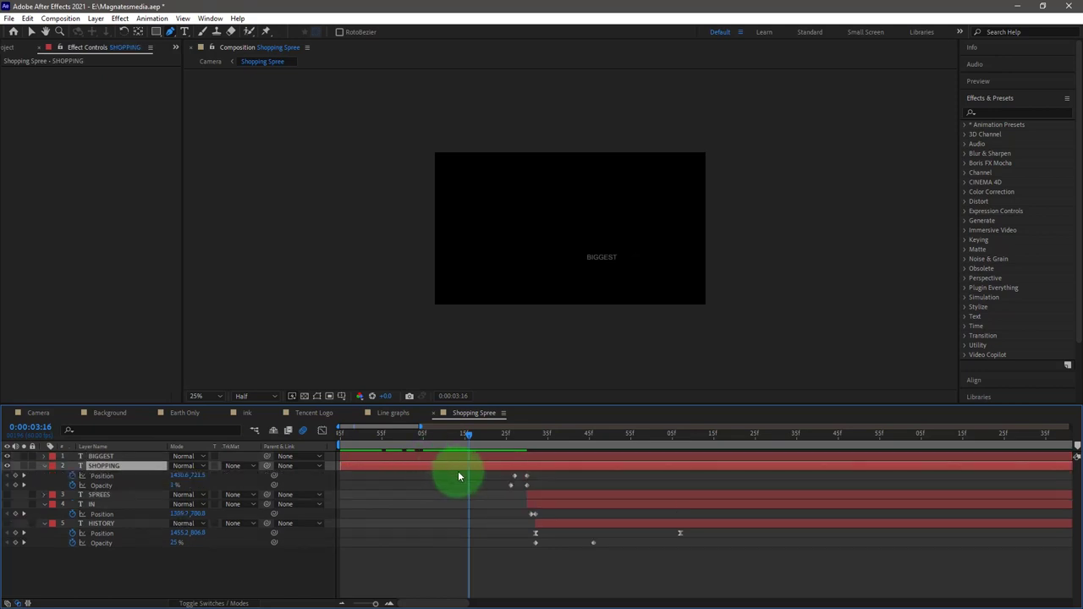
click(514, 447)
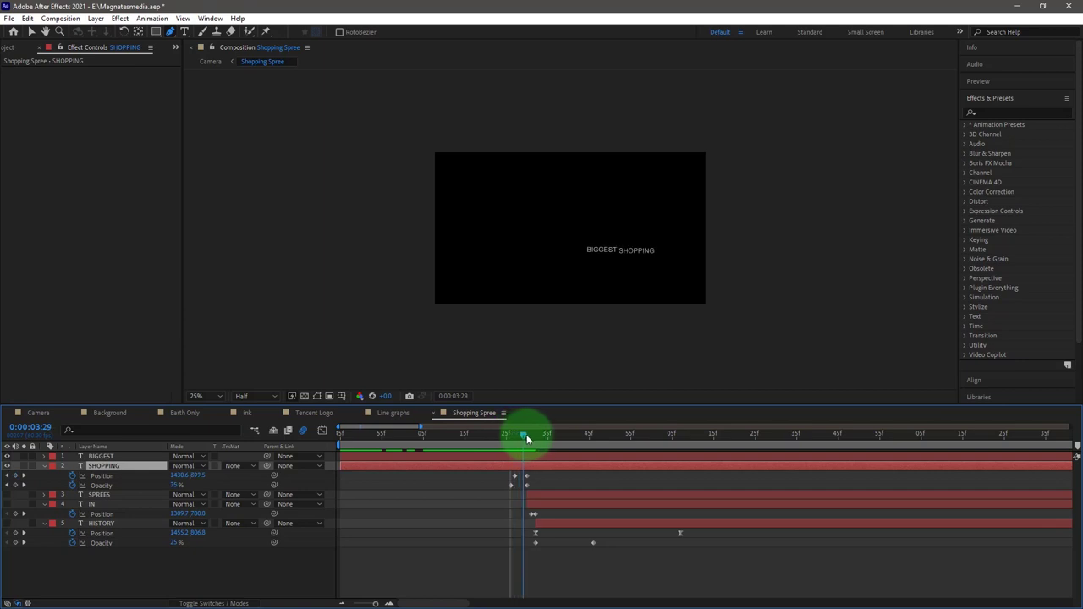
drag(520, 435, 526, 435)
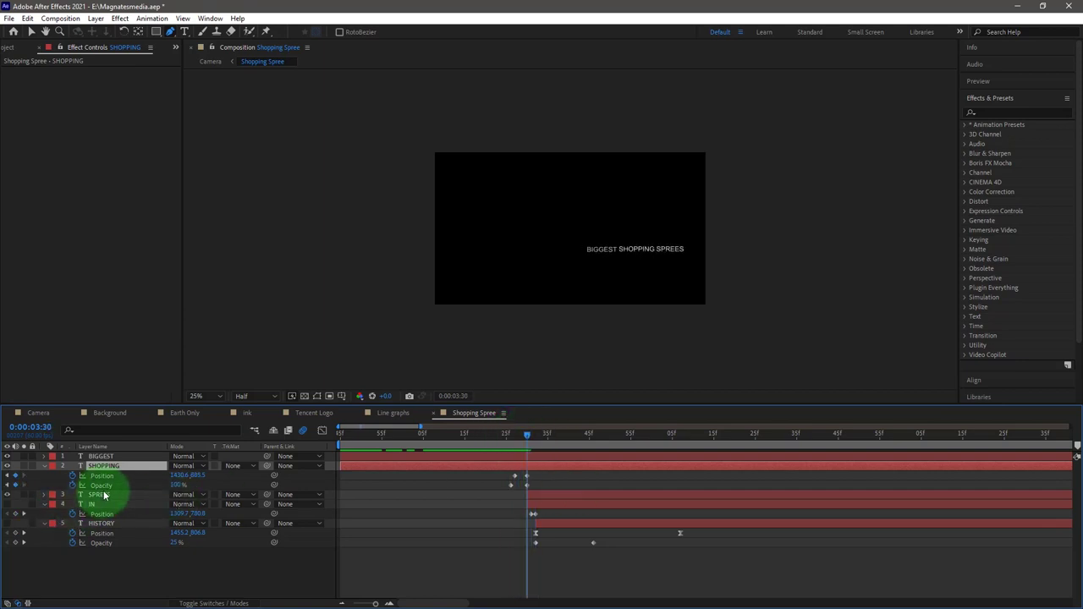
Step: Show the SPREES and IN layers and scrub to 0:00:03:32 to view how each word comes in
click(104, 495)
drag(529, 432, 539, 435)
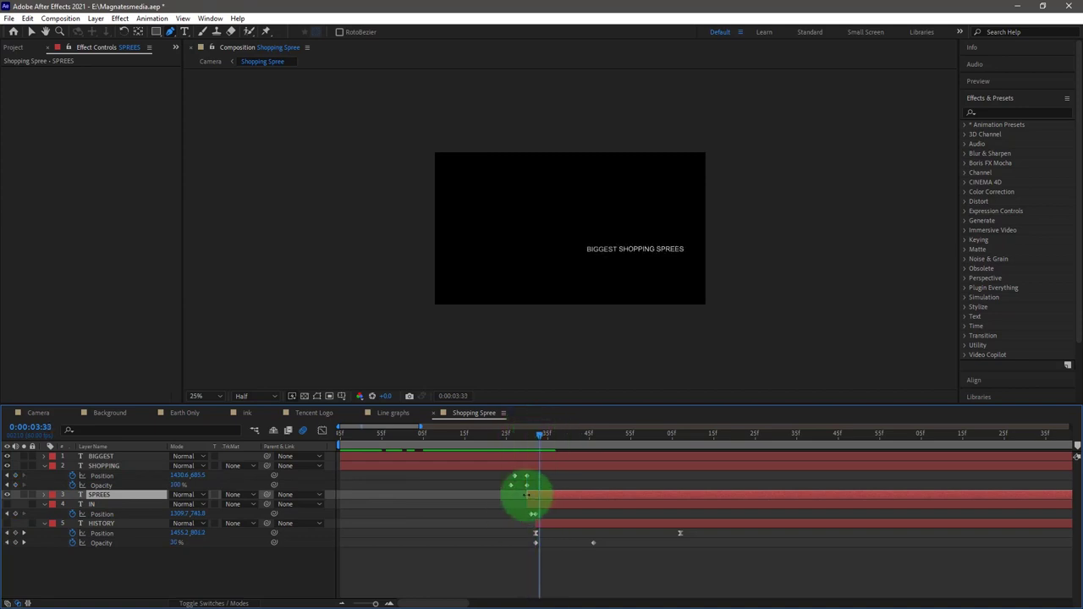
click(5, 512)
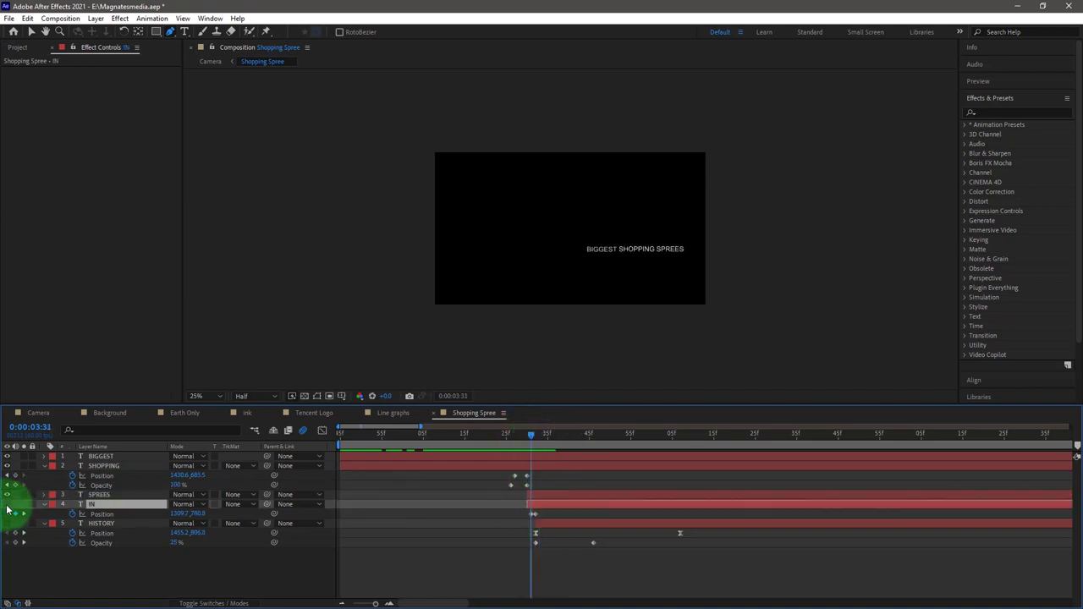
click(7, 505)
key(u)
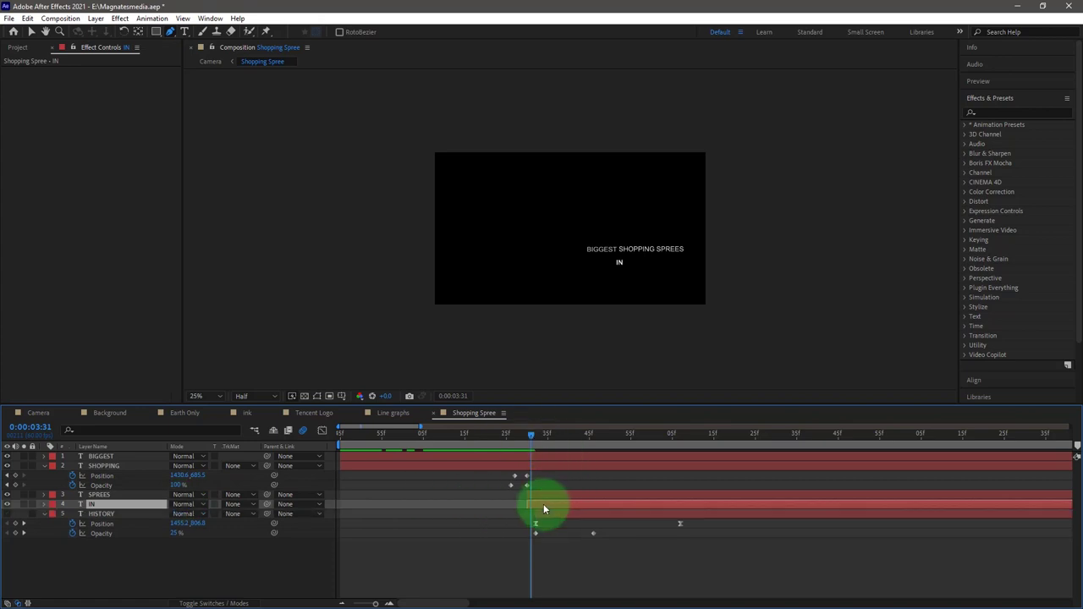
key(p)
mouse_move(531, 432)
mouse_down()
mouse_move(543, 435)
mouse_move(533, 439)
mouse_up()
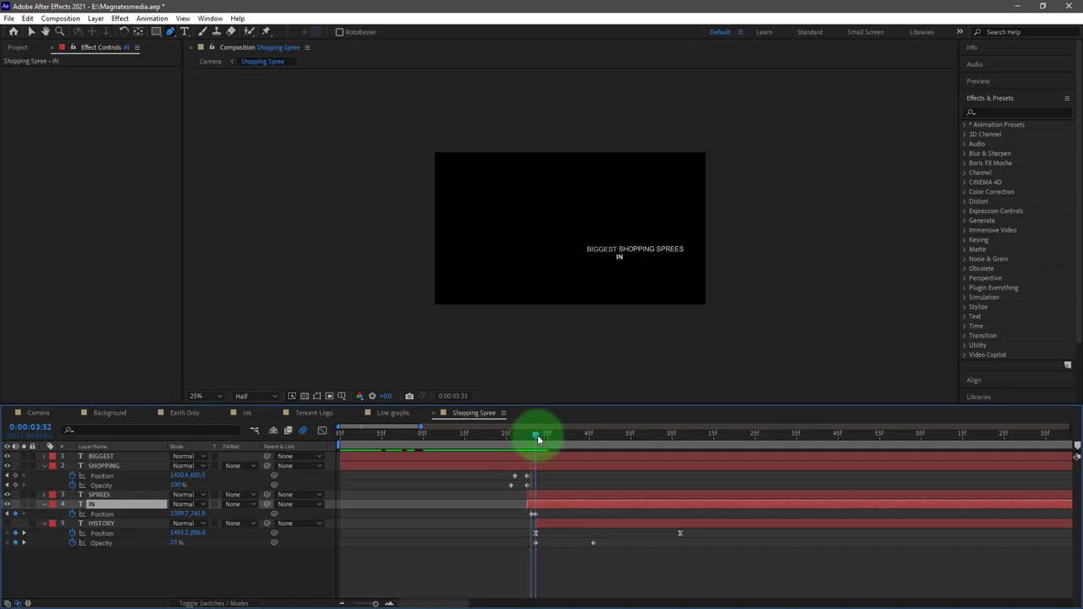
Step: Show the HISTORY layer, open the speed graph of its position keyframes, and scrub to 0:00:04:07
click(96, 522)
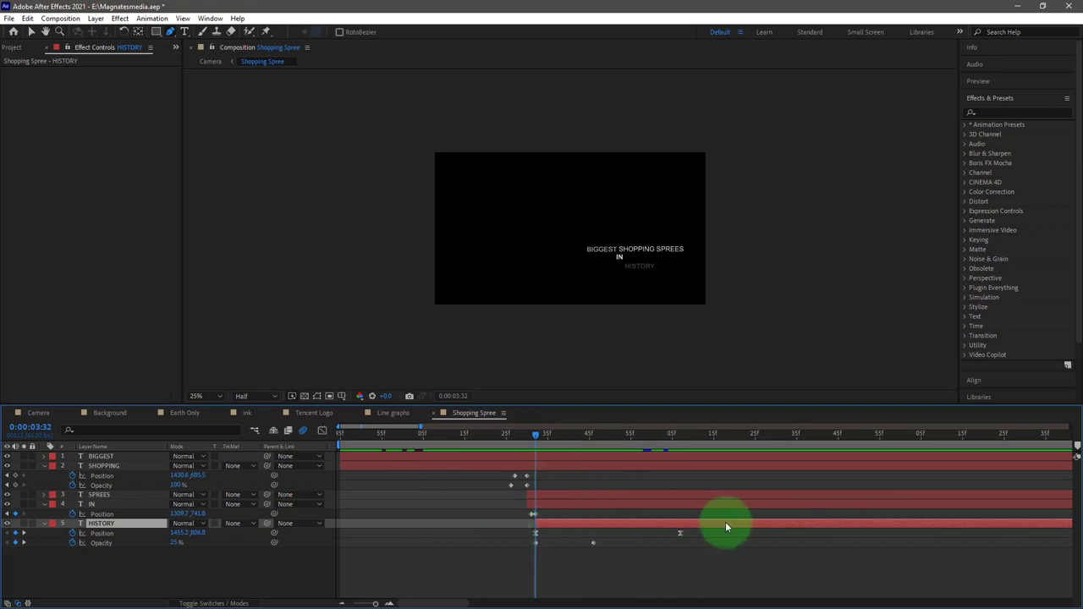
drag(719, 532, 544, 537)
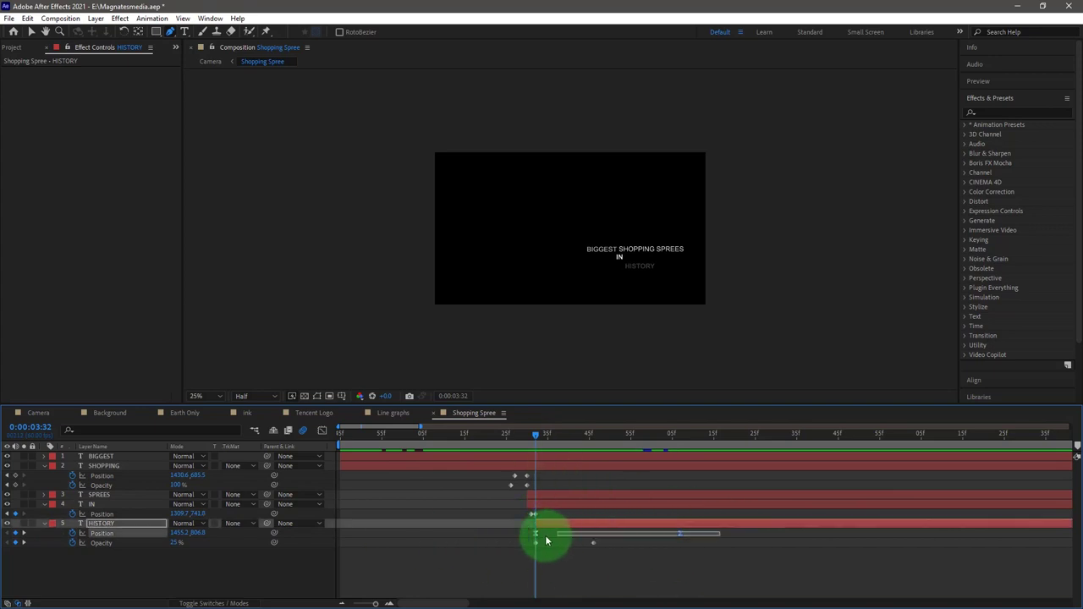
click(322, 431)
drag(537, 434, 681, 483)
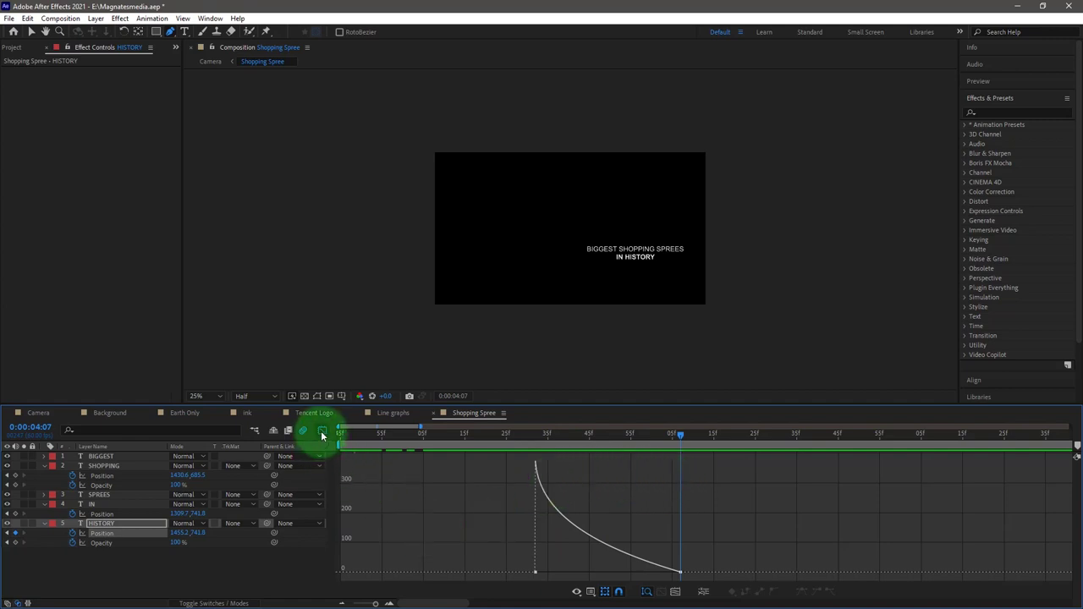
Step: Collapse the text layers' properties, close the speed graph, and return to the Camera composition
click(44, 466)
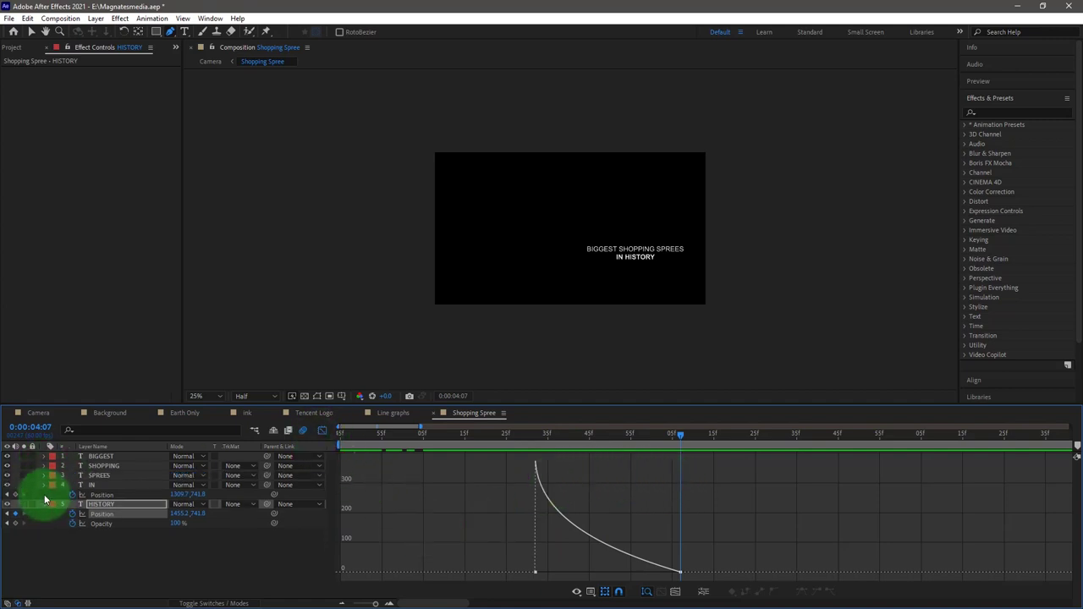
click(44, 494)
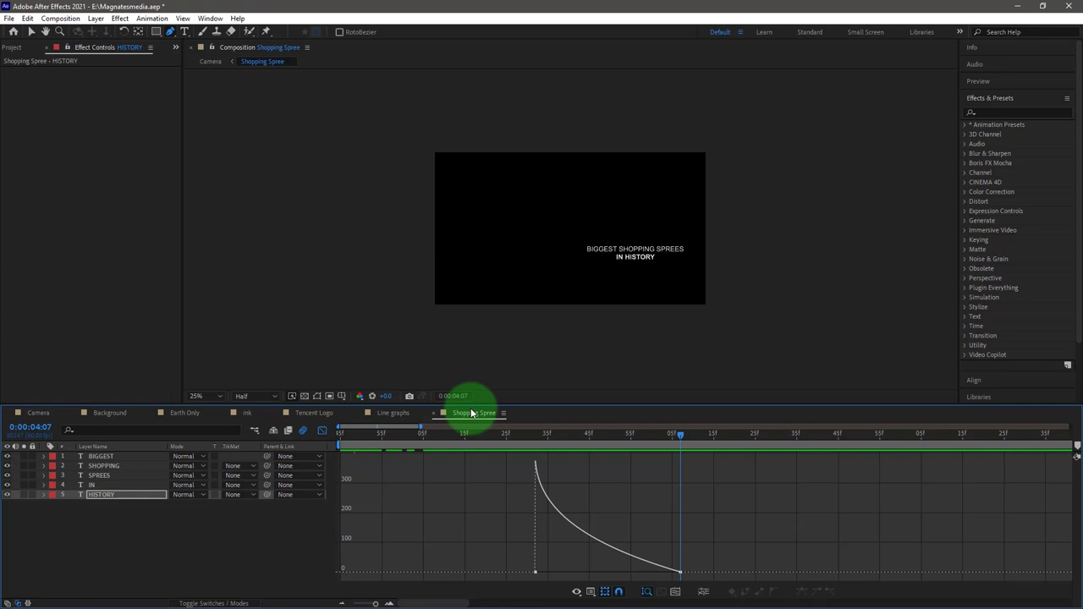
click(322, 430)
click(338, 436)
key(space)
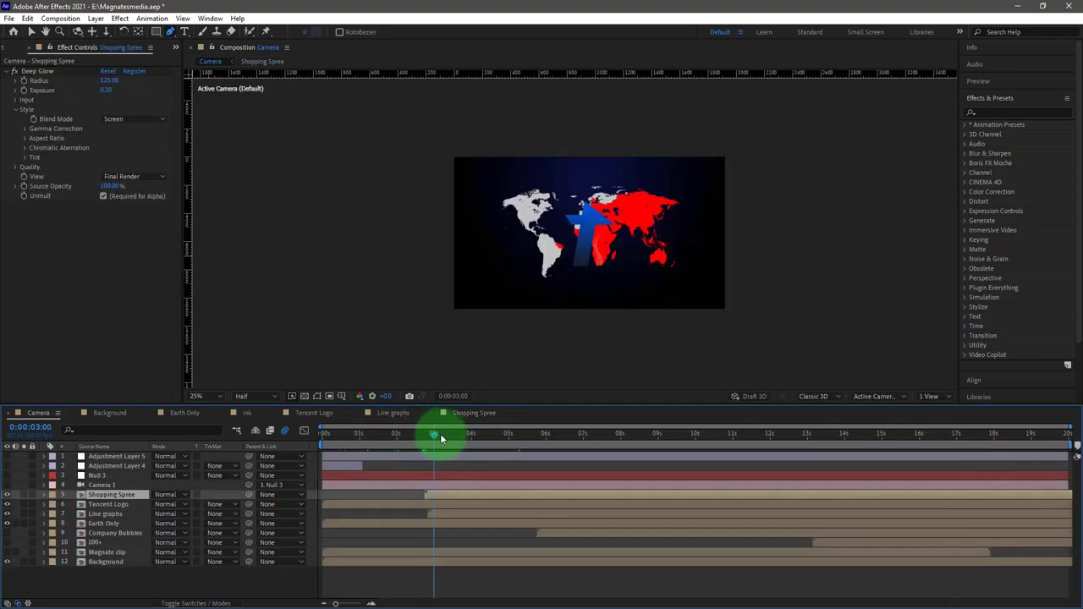
Step: Examine the Deep Glow effect on the Line graphs and Shopping Spree layers, viewing the glow at 0:00:03:20 and 0:00:04:19
mouse_move(439, 438)
mouse_down()
mouse_move(426, 435)
mouse_move(447, 436)
mouse_up()
click(549, 312)
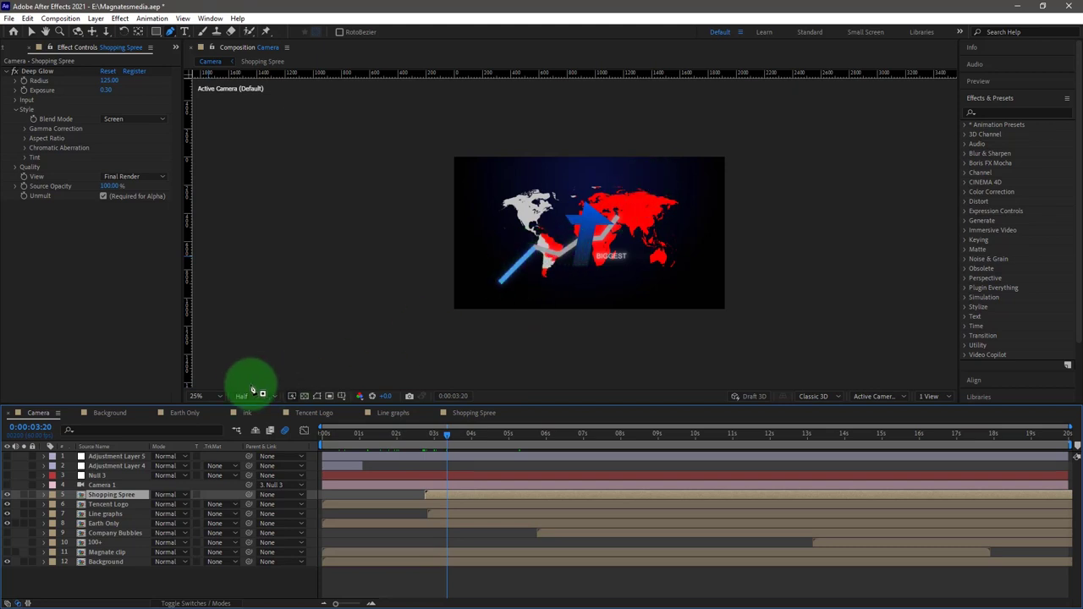
click(106, 513)
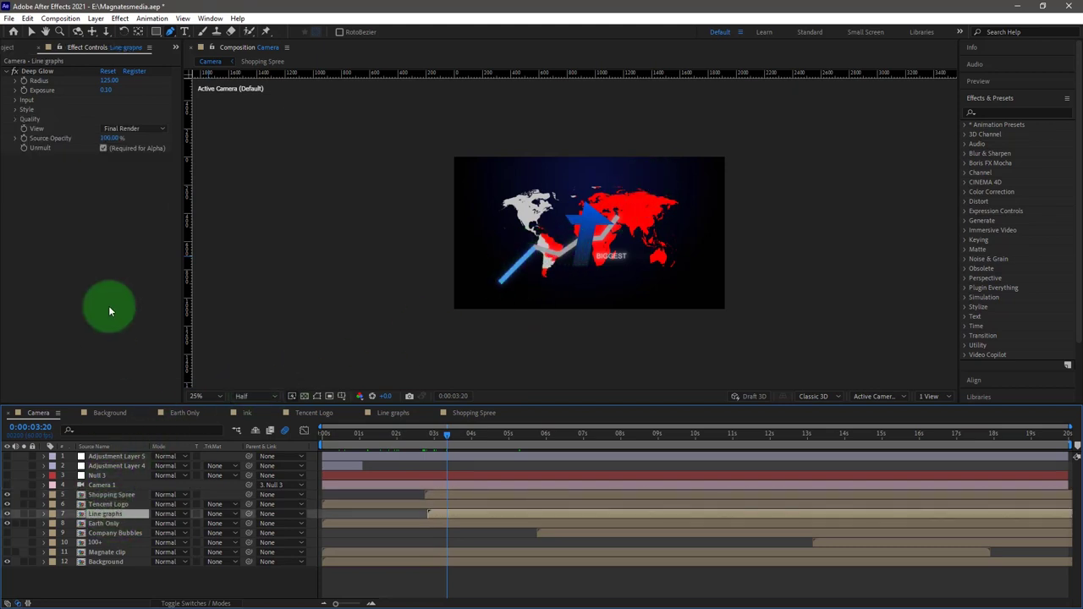
click(14, 71)
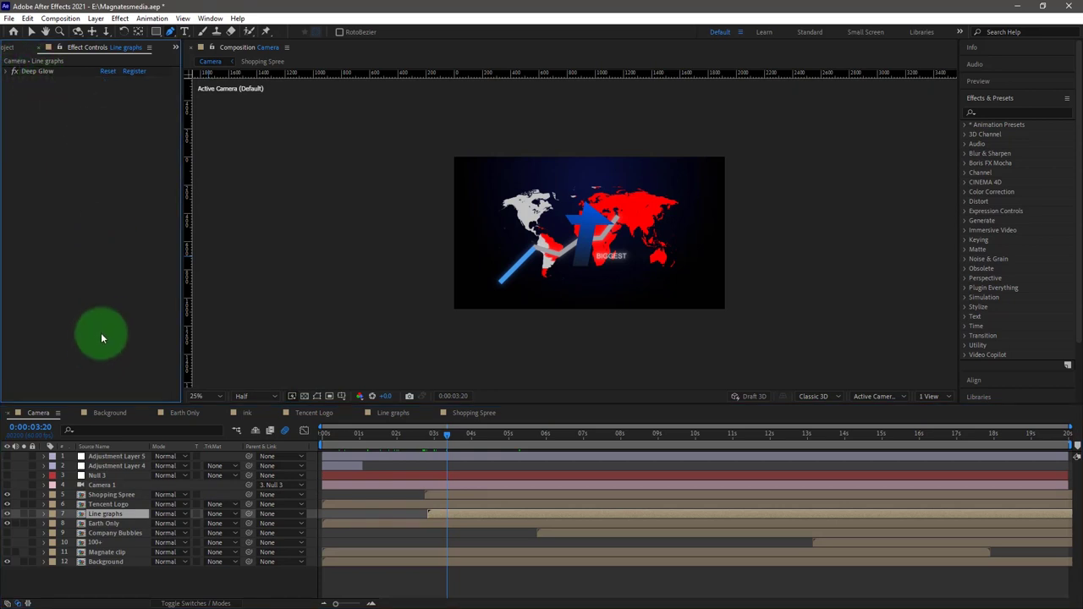
click(483, 435)
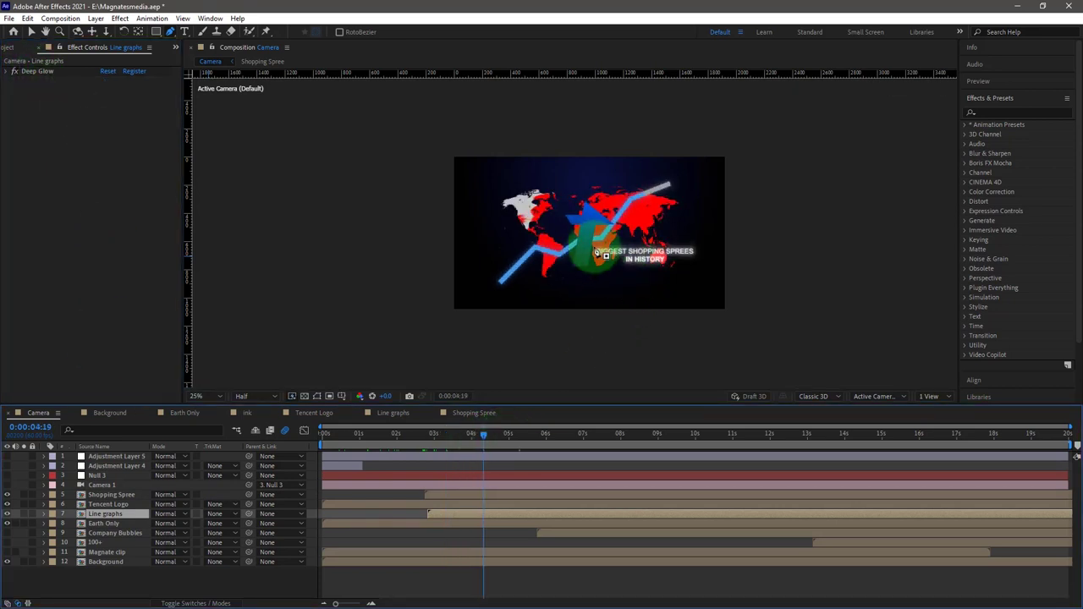
click(108, 494)
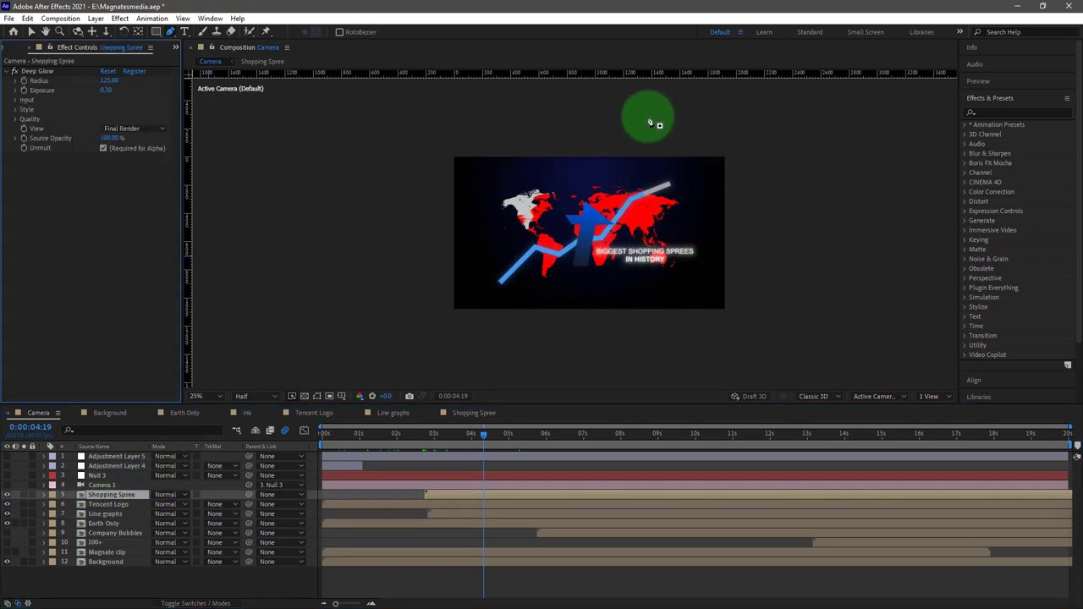
Step: Scrub the Camera composition to 0:00:07:19, open the Company Bubbles composition, and view its bubbles at 0:00:08:33
click(523, 435)
drag(556, 443, 595, 441)
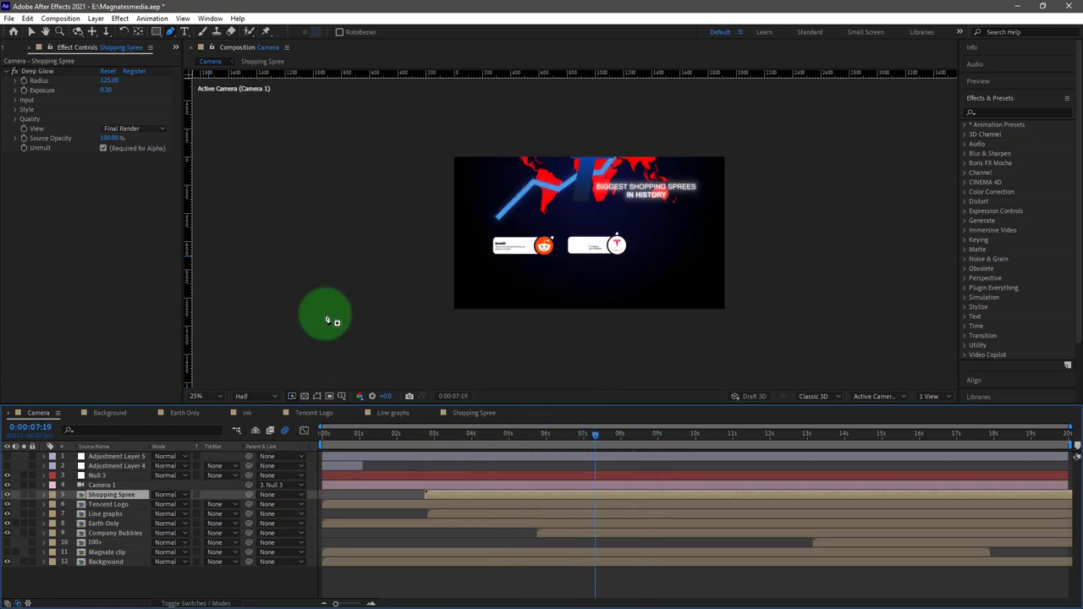
double_click(110, 533)
mouse_move(381, 435)
mouse_down()
mouse_move(314, 435)
mouse_move(371, 438)
mouse_up()
click(336, 465)
click(505, 218)
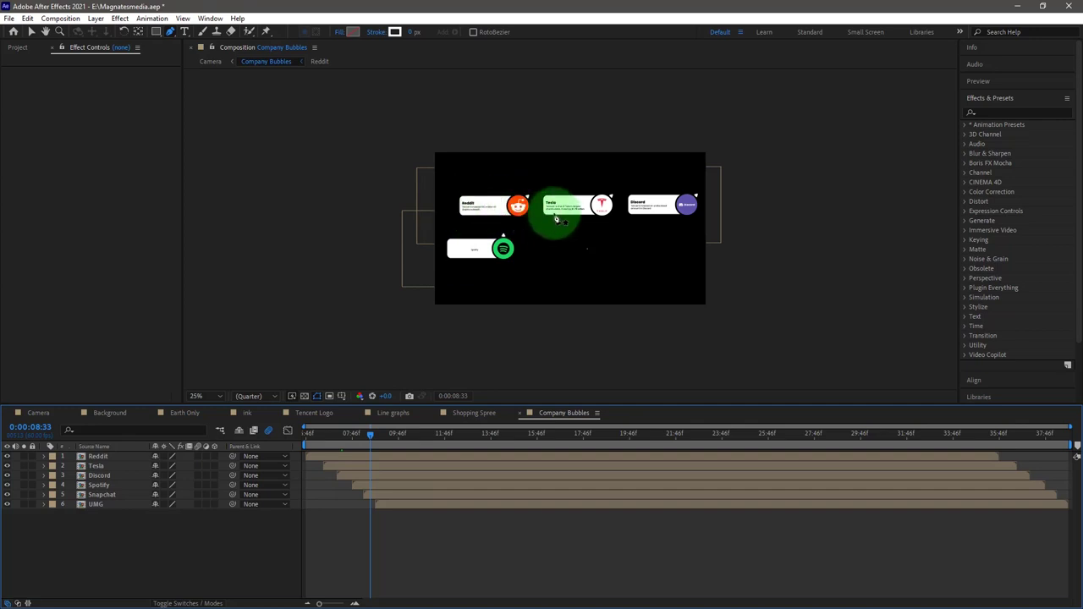
Step: Open the Reddit bubble composition, scrub through the logo's entrance, and fit the whole frame in view at 50%
click(99, 466)
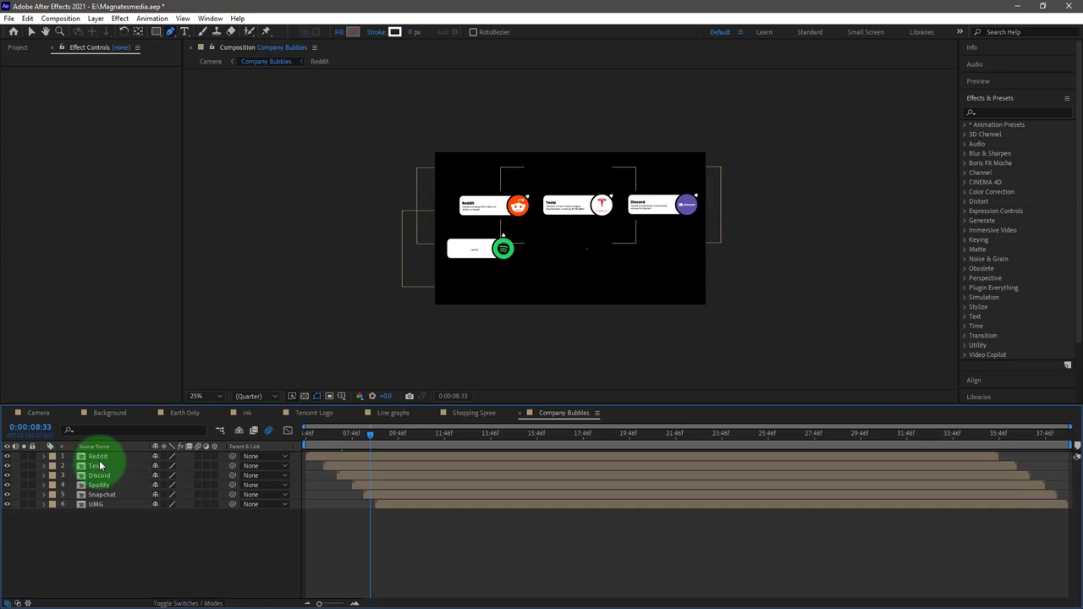
double_click(100, 457)
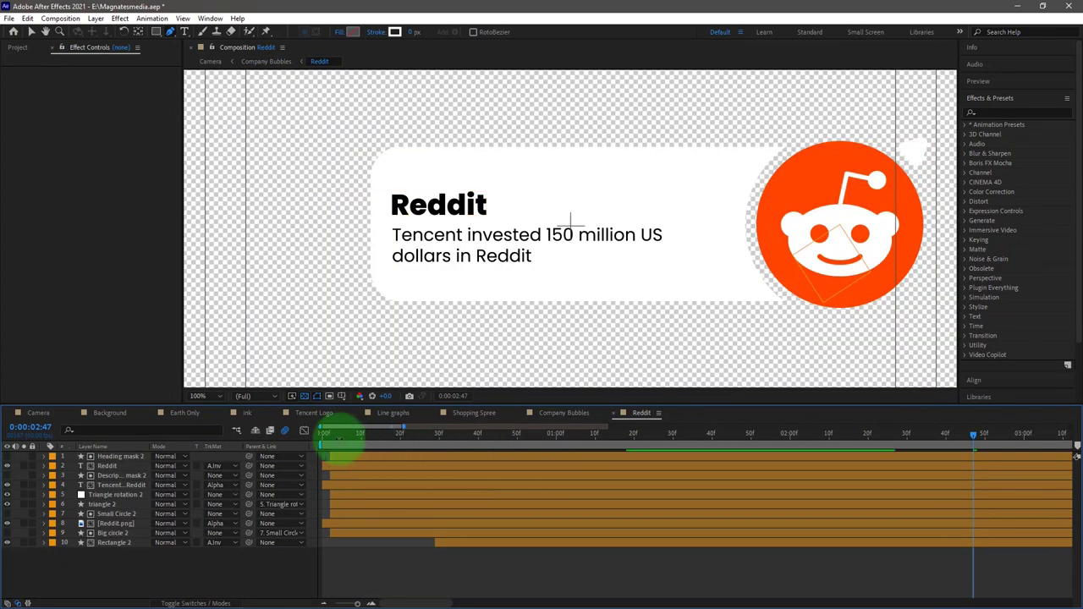
click(423, 438)
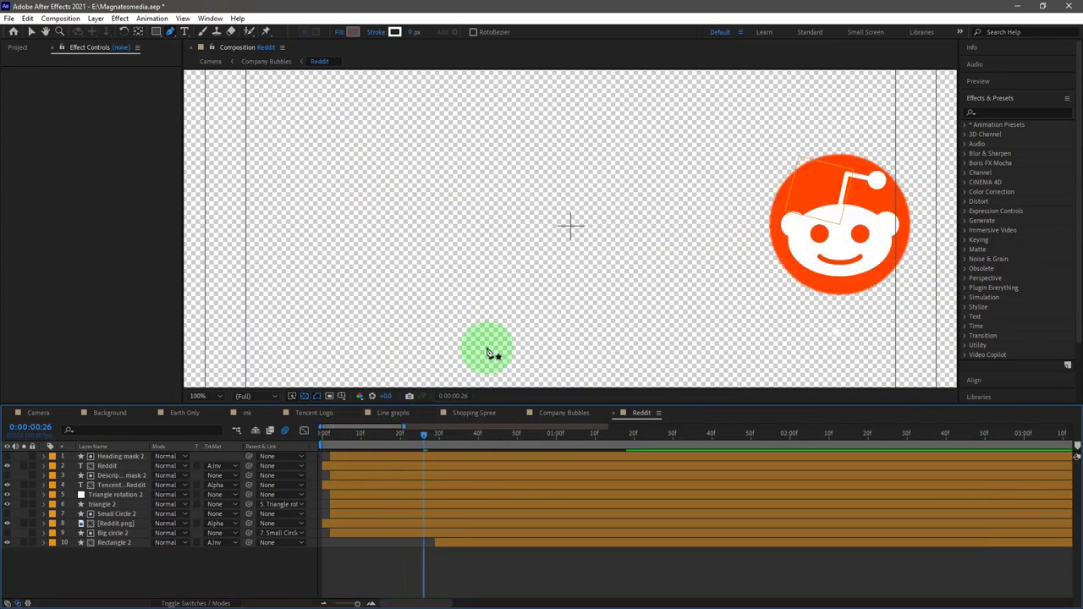
drag(418, 434, 401, 434)
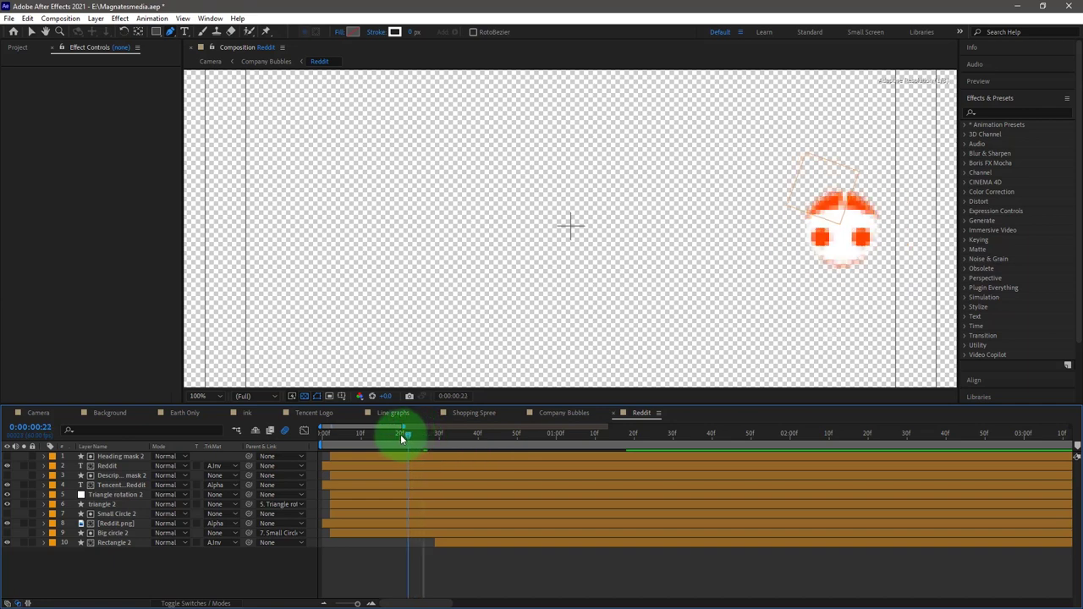
scroll(592, 229, down, 4)
scroll(583, 230, up, 2)
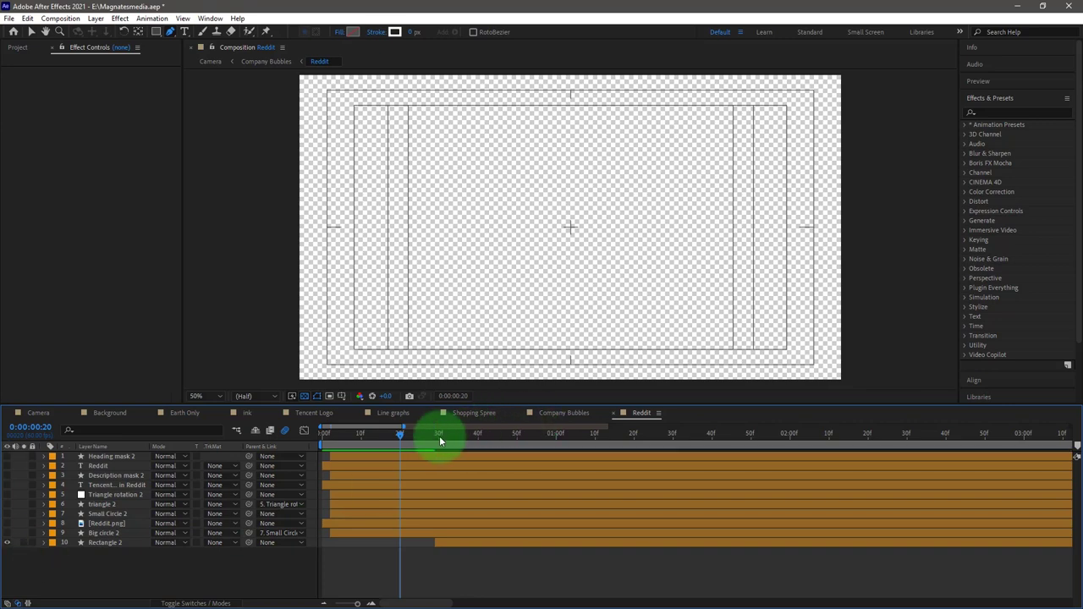
Step: At 0:00:00:56, show the Small Circle 2 and Big circle 2 layers over the rectangle, and select Big circle 2
drag(400, 434, 540, 434)
key(q)
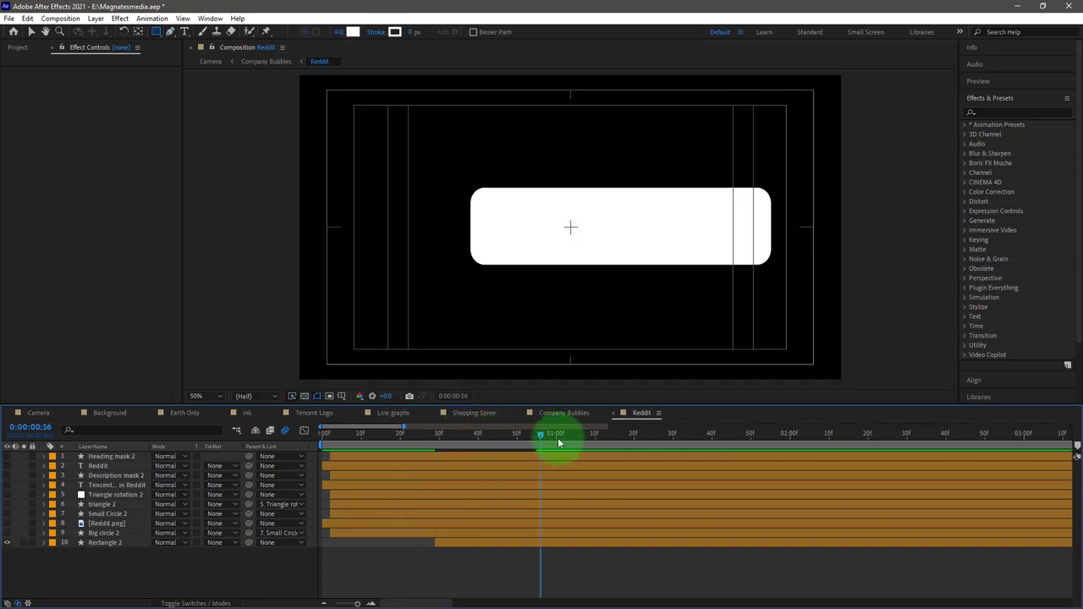
click(7, 514)
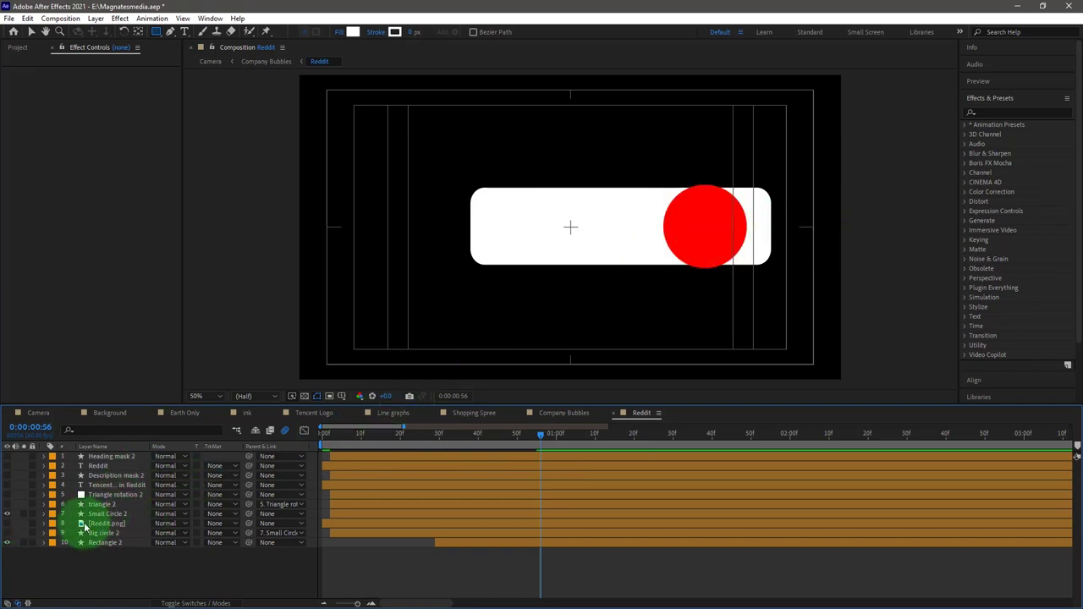
click(6, 532)
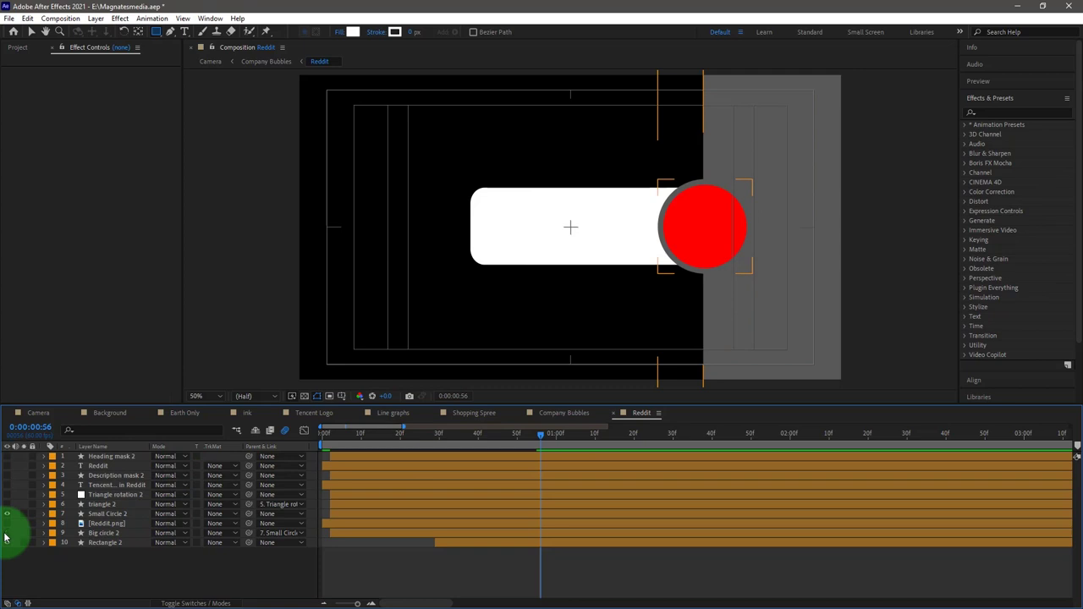
click(6, 534)
click(5, 533)
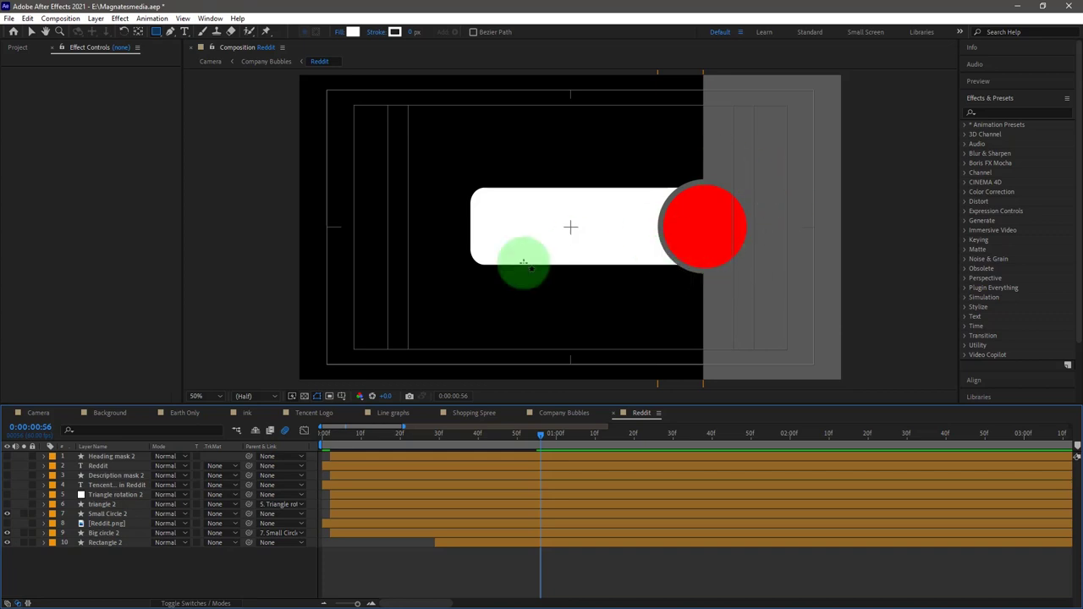
click(30, 32)
click(795, 138)
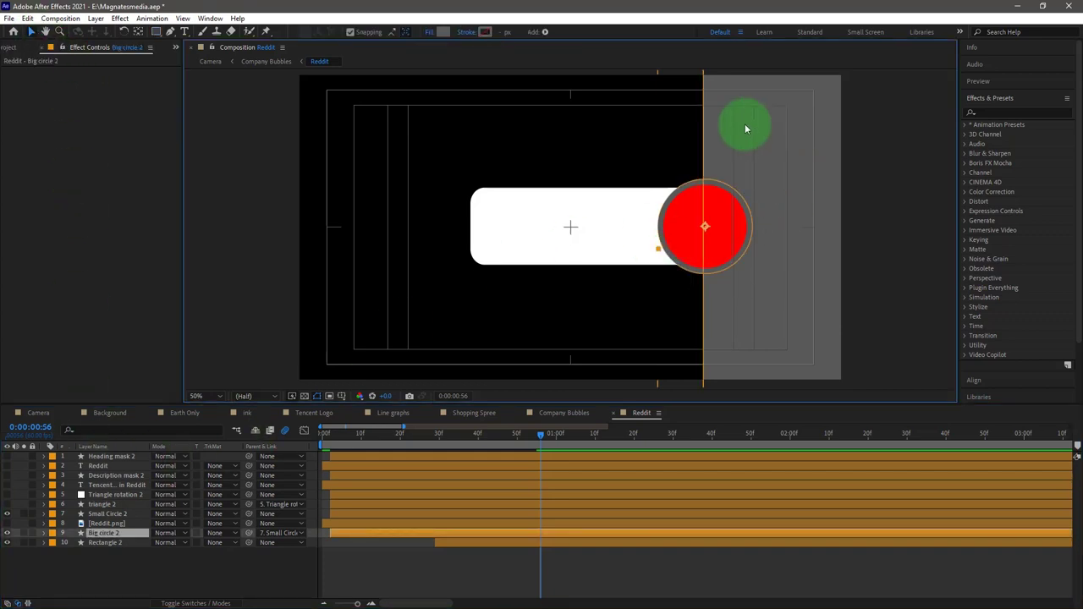
Step: Examine the Rectangle 1 and Ellipse 1 shapes inside the Big circle 2 layer
click(45, 534)
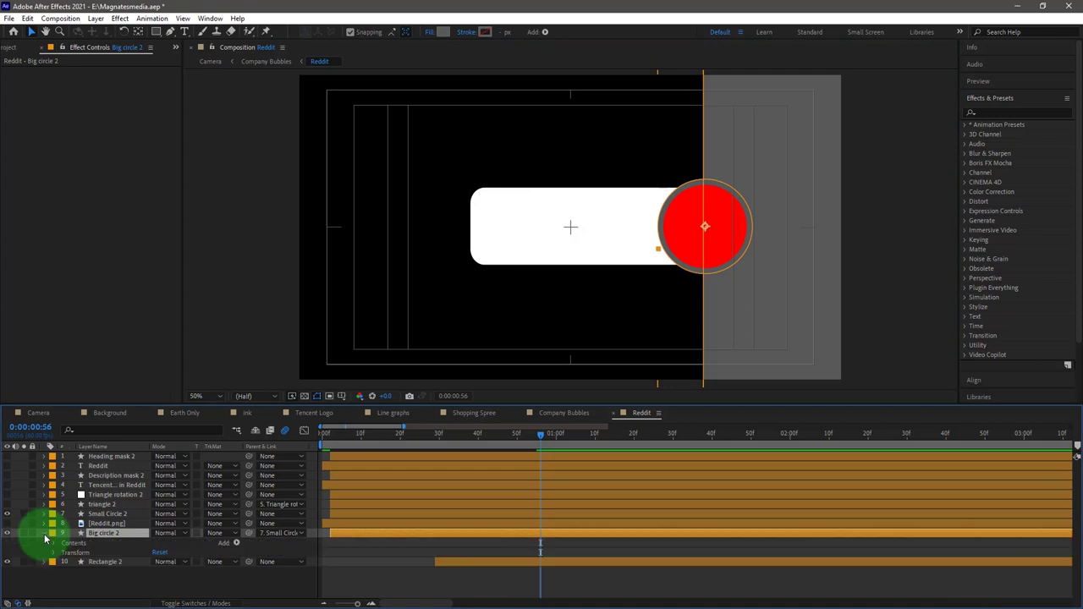
click(52, 542)
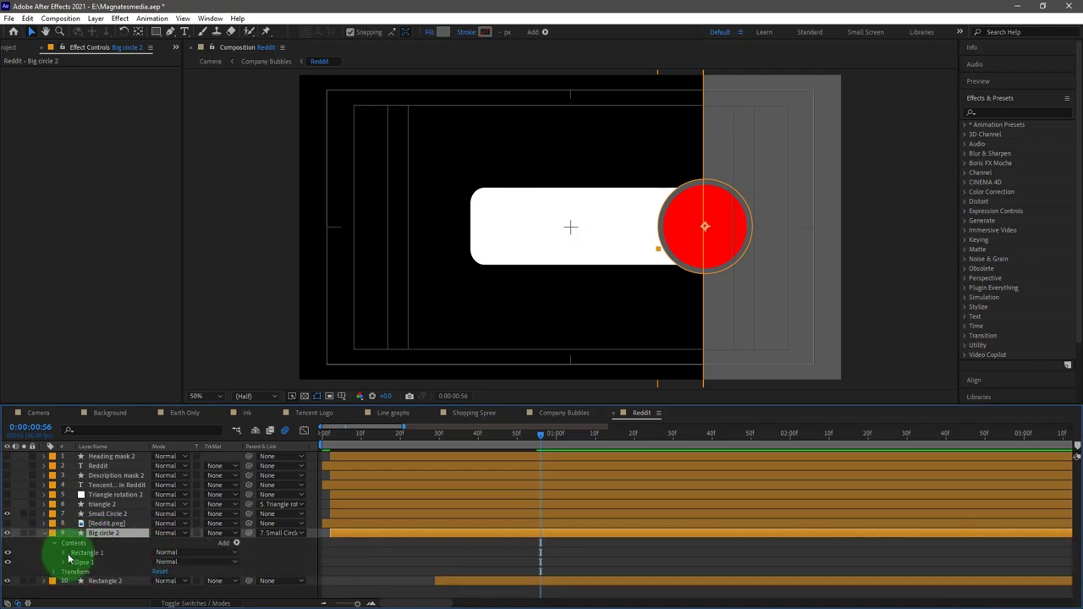
click(724, 177)
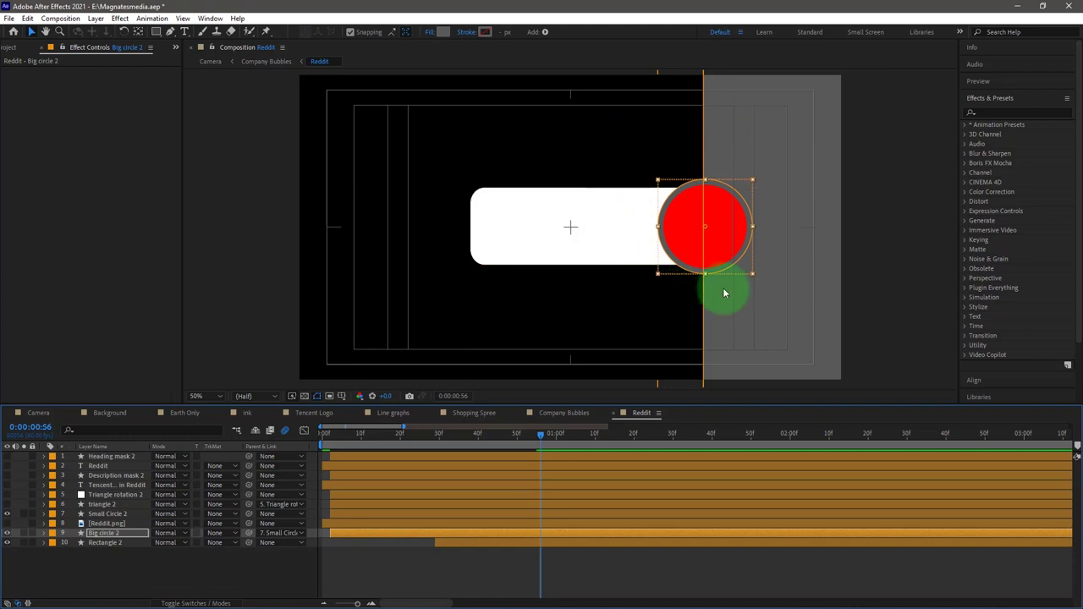
click(549, 143)
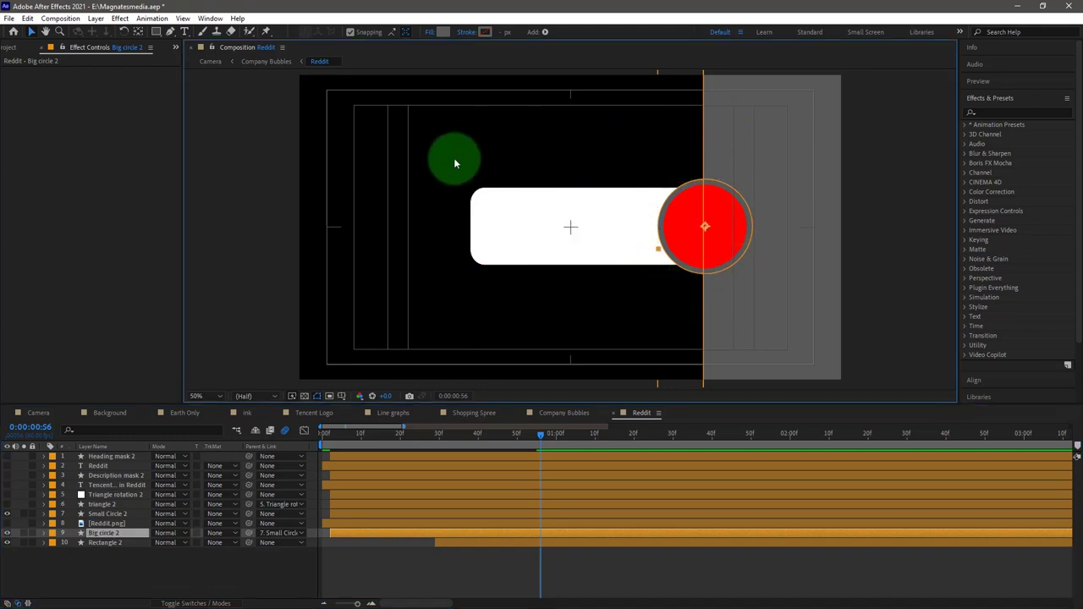
key(ctrl+Down)
key(ctrl+Up)
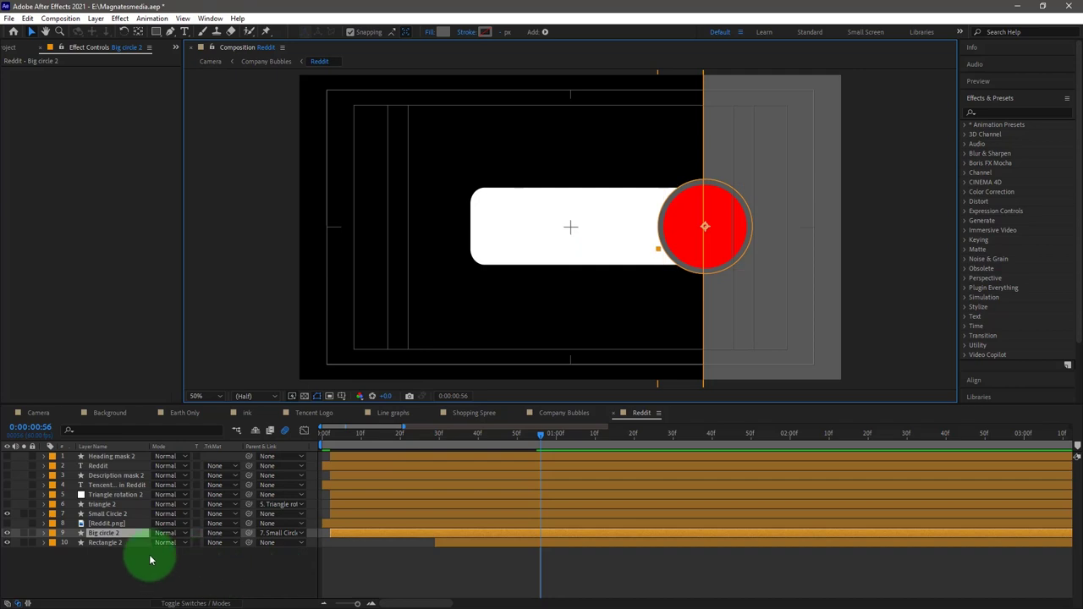
Step: Set the Rectangle 2 layer's track matte to the inverted alpha of Big circle 2
click(236, 542)
click(232, 573)
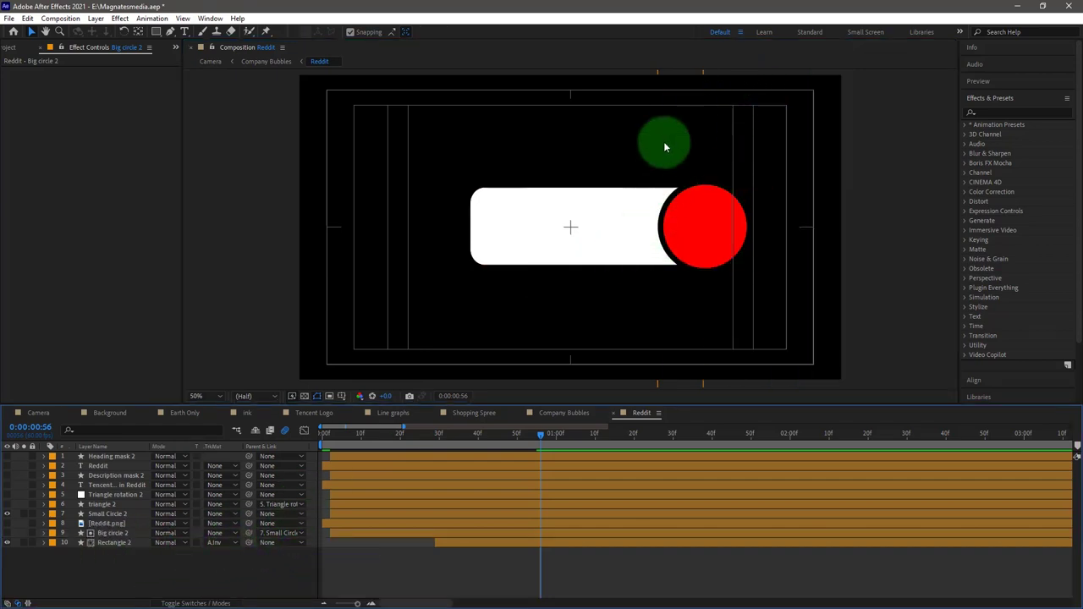
click(476, 345)
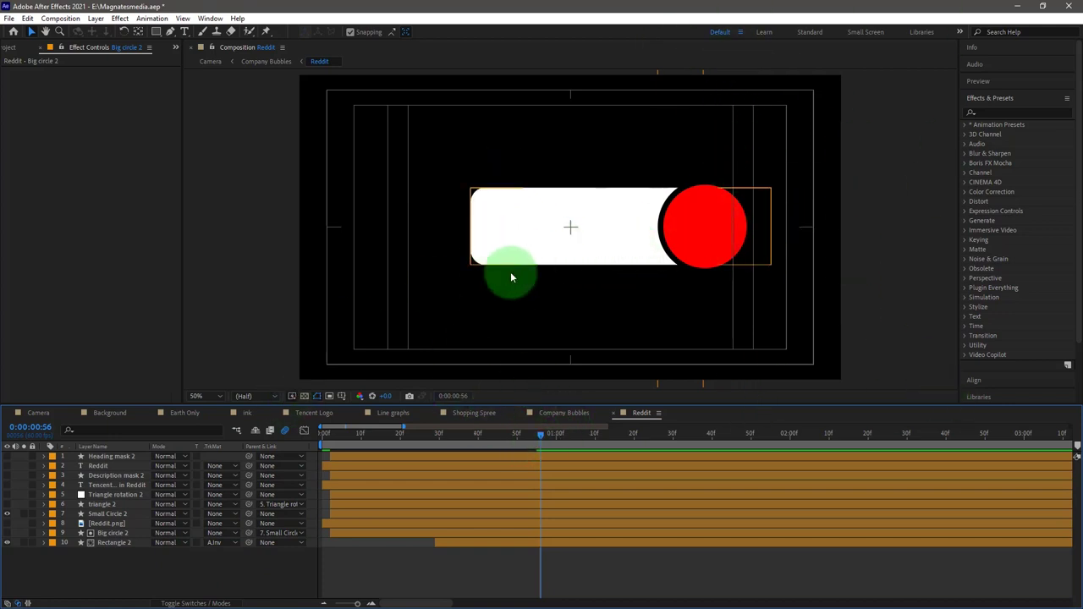
Step: Scrub the Reddit composition back to 0:00:00:44 and examine how the matted rectangle slides out beside the red circle
mouse_move(537, 440)
mouse_down()
mouse_move(415, 440)
mouse_move(556, 447)
mouse_move(434, 451)
mouse_move(374, 440)
mouse_move(493, 436)
mouse_up()
click(651, 310)
click(406, 441)
click(103, 516)
click(545, 282)
click(707, 221)
click(232, 470)
click(687, 224)
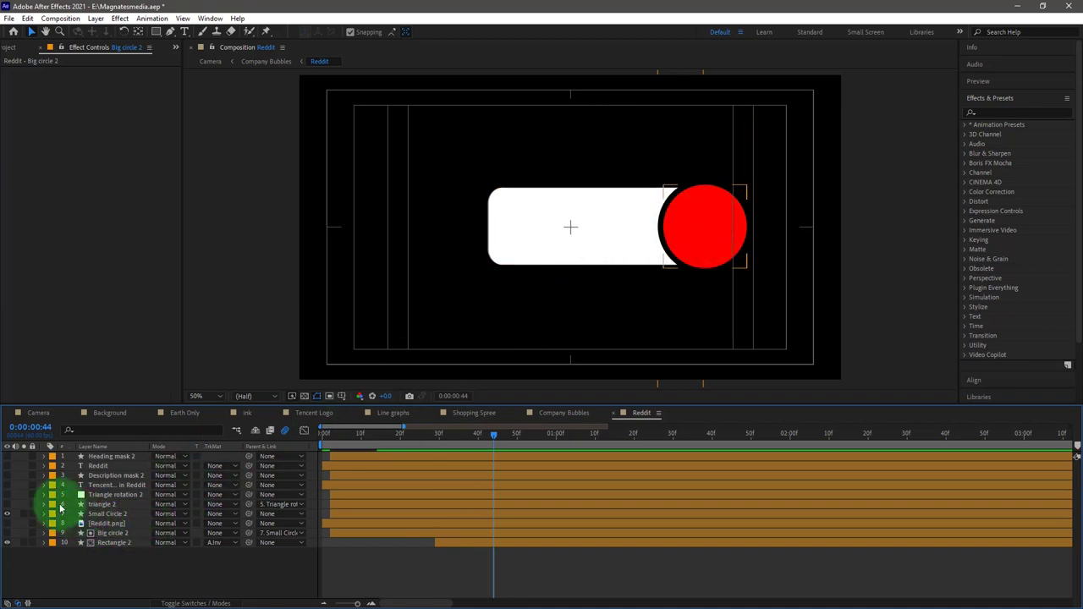
Step: Show the triangle 2 layer, clear its parent link, and select it at 0:00:00:45
click(28, 511)
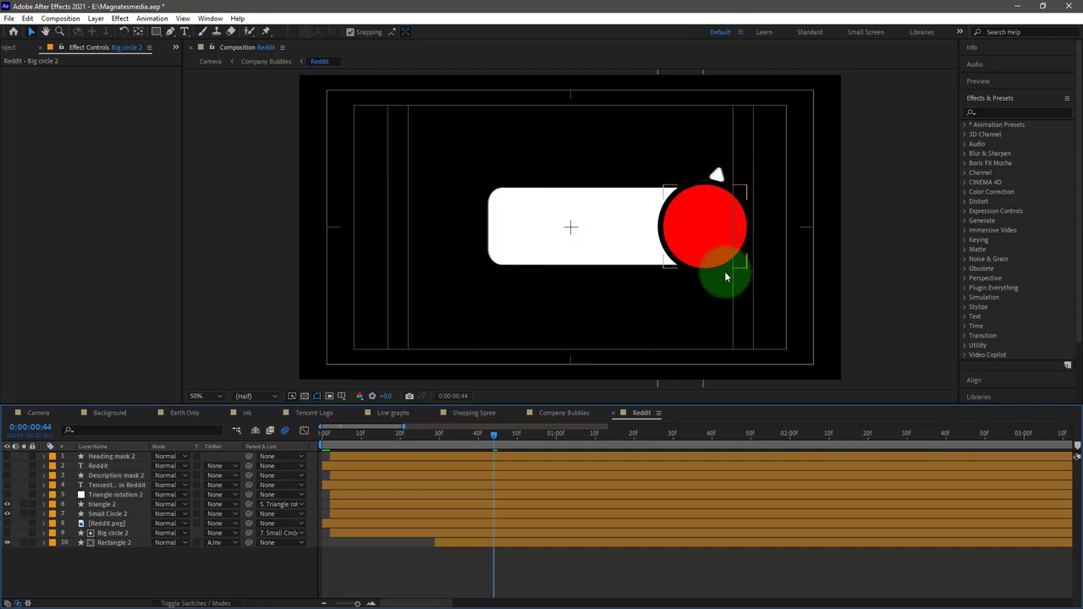
drag(493, 436, 423, 438)
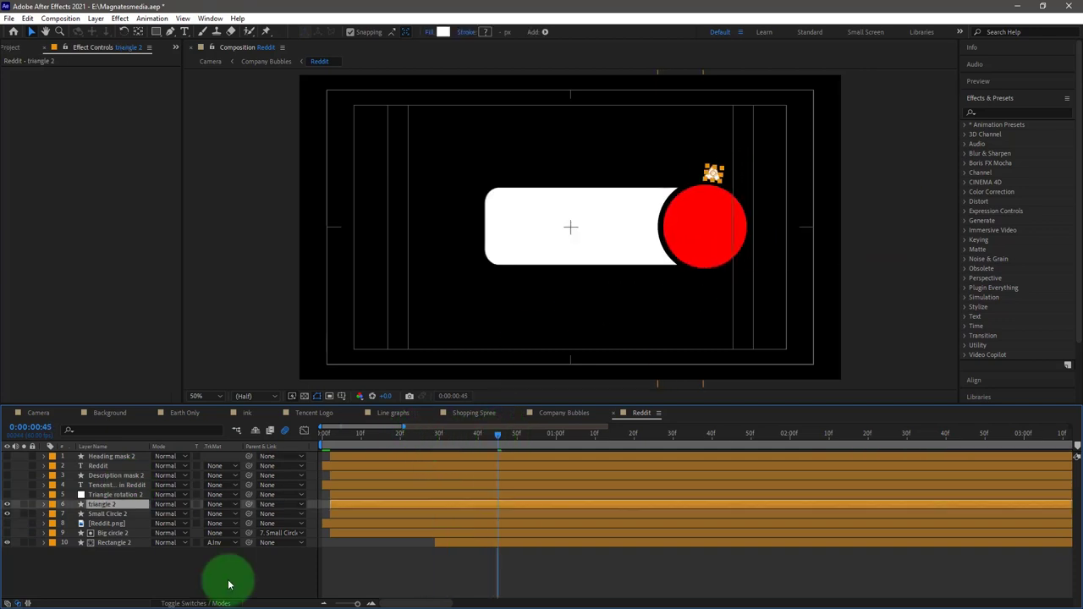
click(227, 583)
click(714, 178)
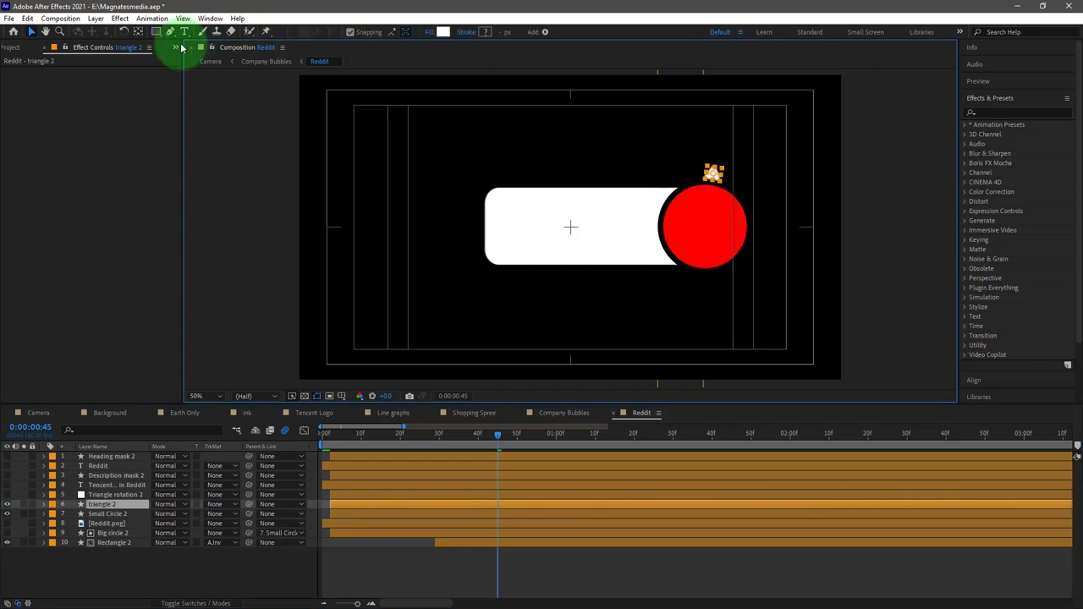
click(702, 171)
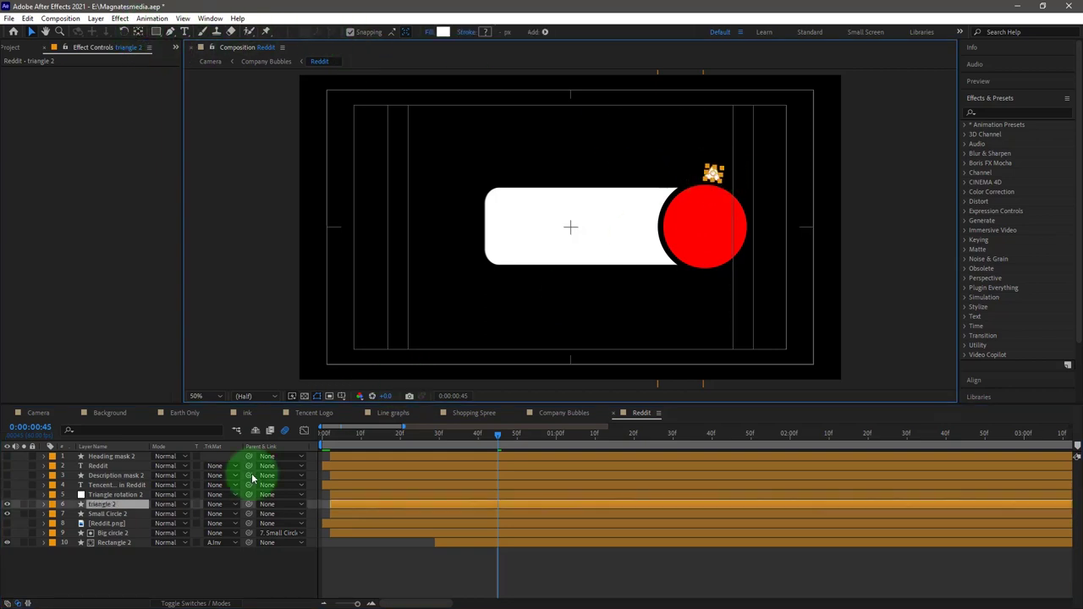
Step: Reveal triangle 2's Scale keyframes and scrub from 0:00:00:16 to 0:00:00:47 to view the triangle growing above the circle
key(s)
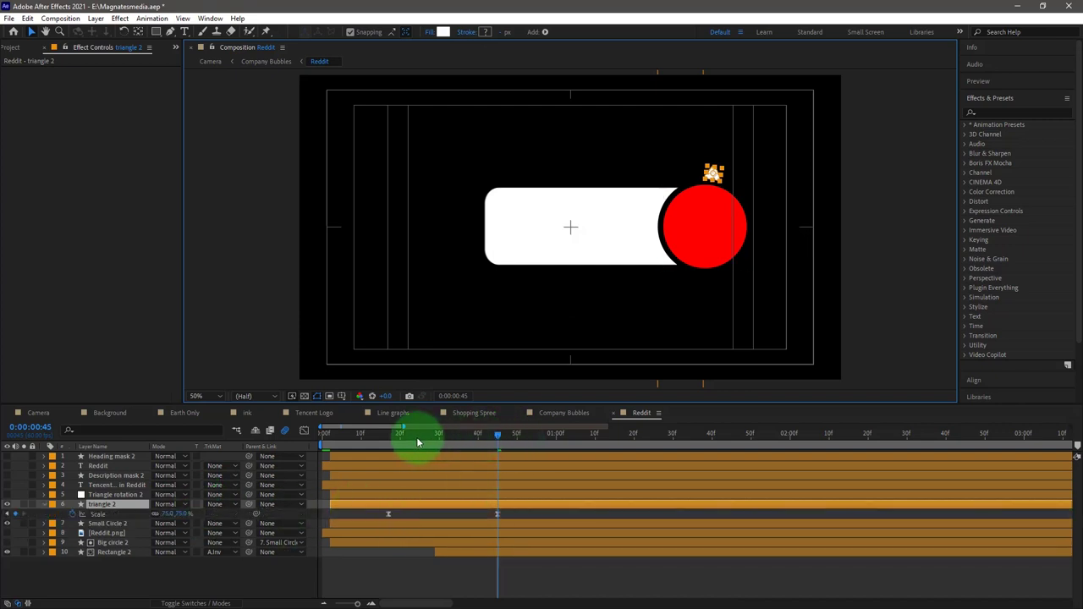
click(408, 435)
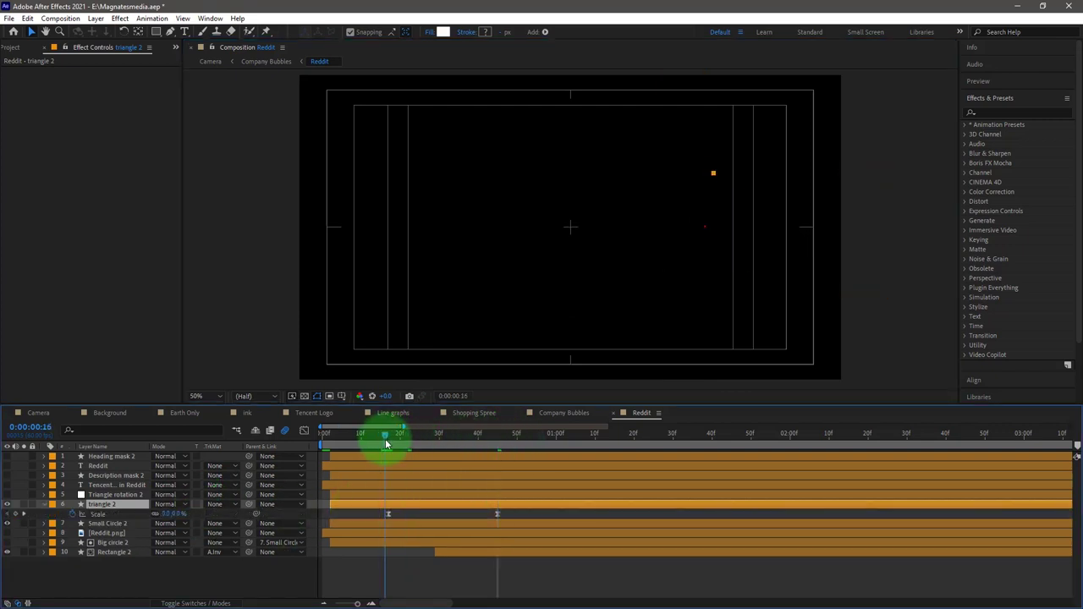
drag(389, 445, 505, 440)
click(704, 291)
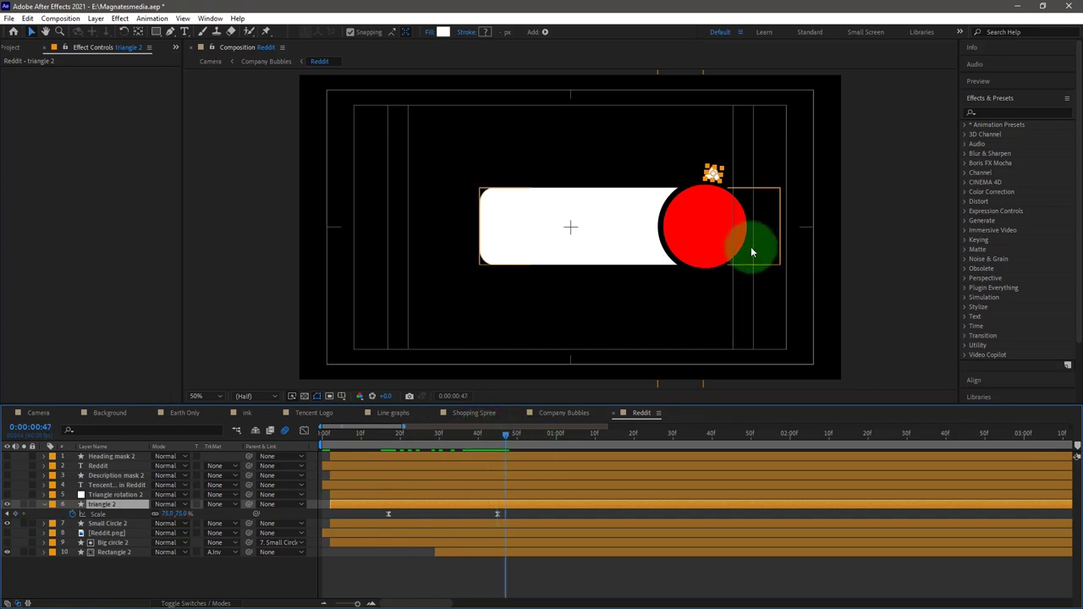
drag(745, 193, 712, 174)
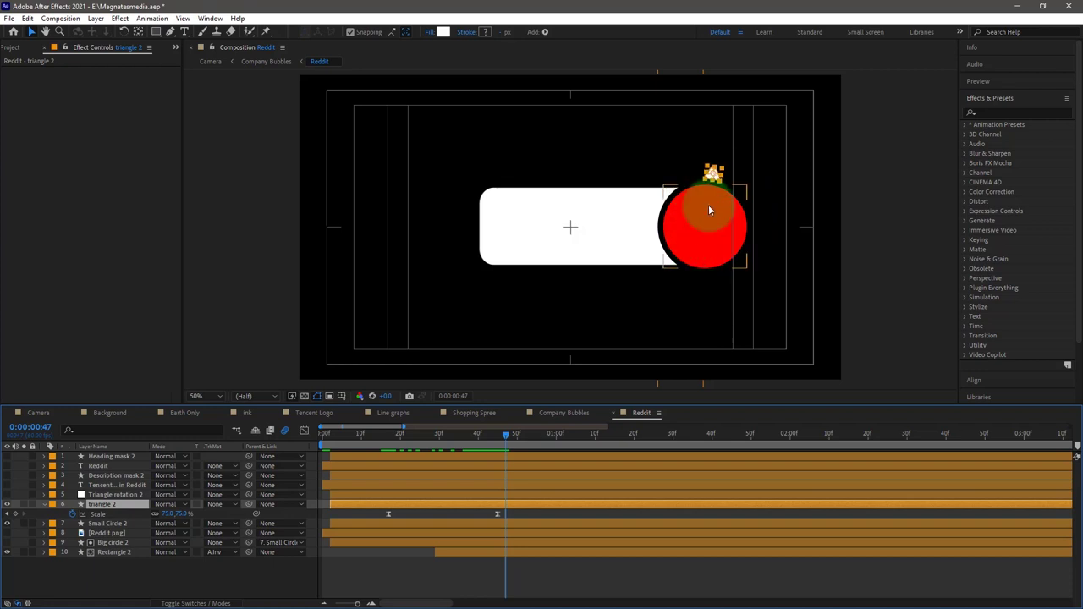
click(711, 178)
drag(702, 230, 726, 144)
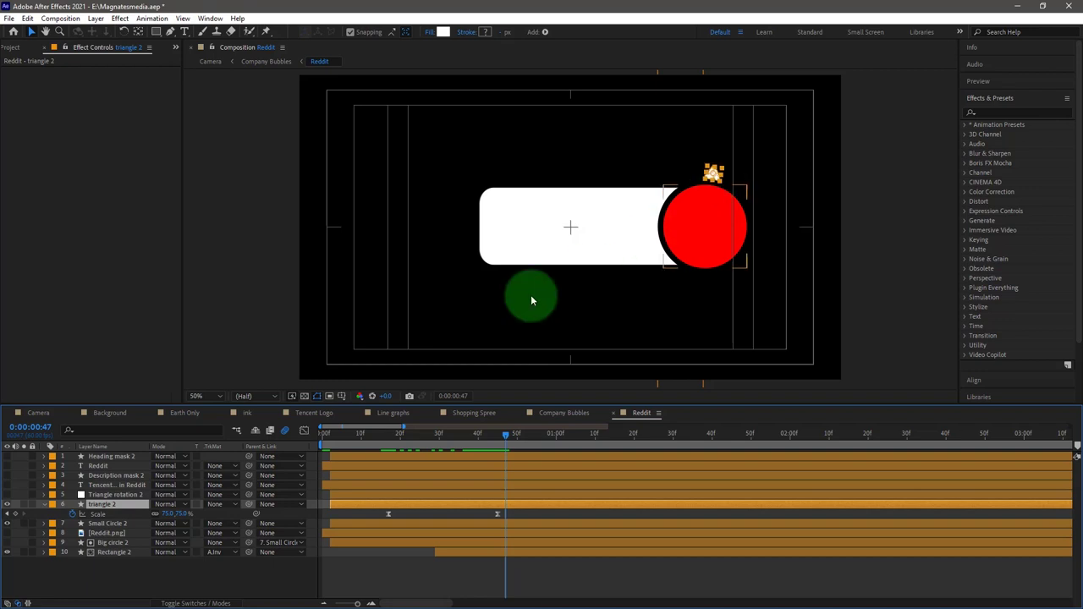
Step: Show and select the Triangle rotation 2 null layer, and view the options for creating a new layer
click(7, 494)
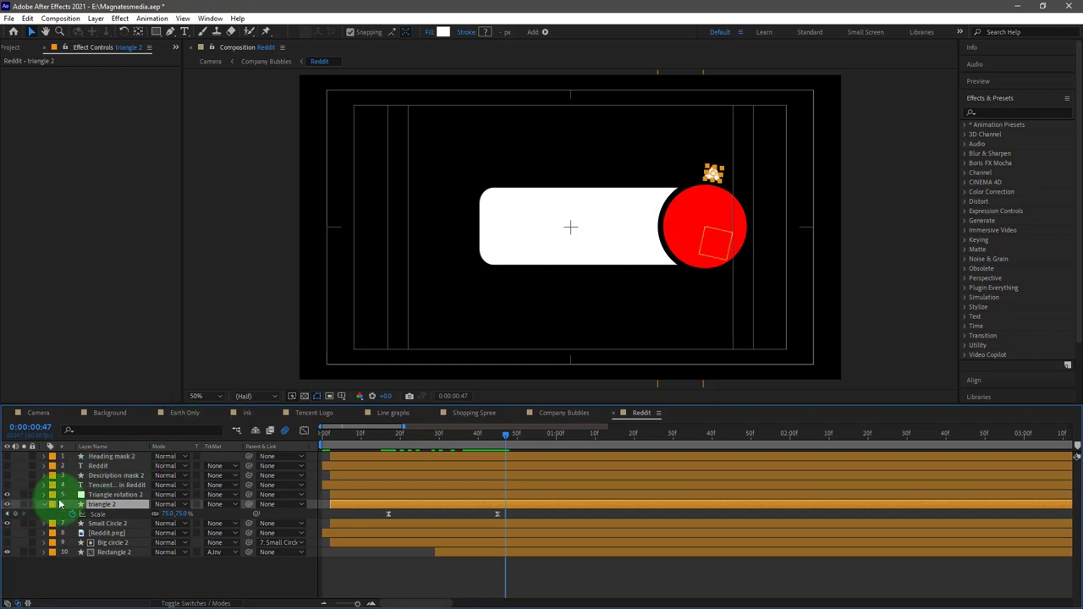
click(106, 496)
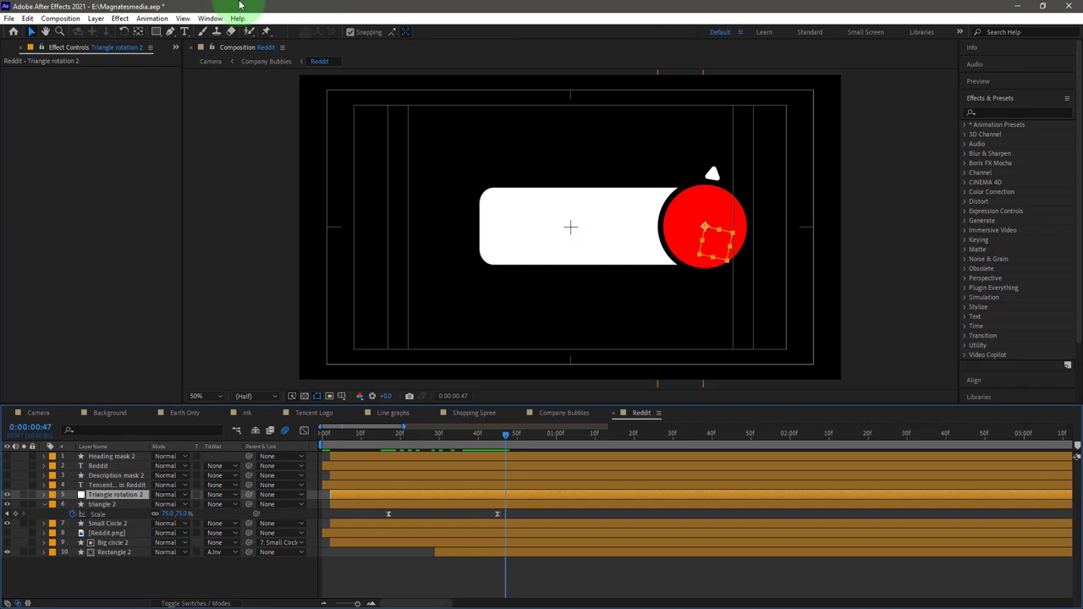
click(96, 19)
mouse_move(212, 31)
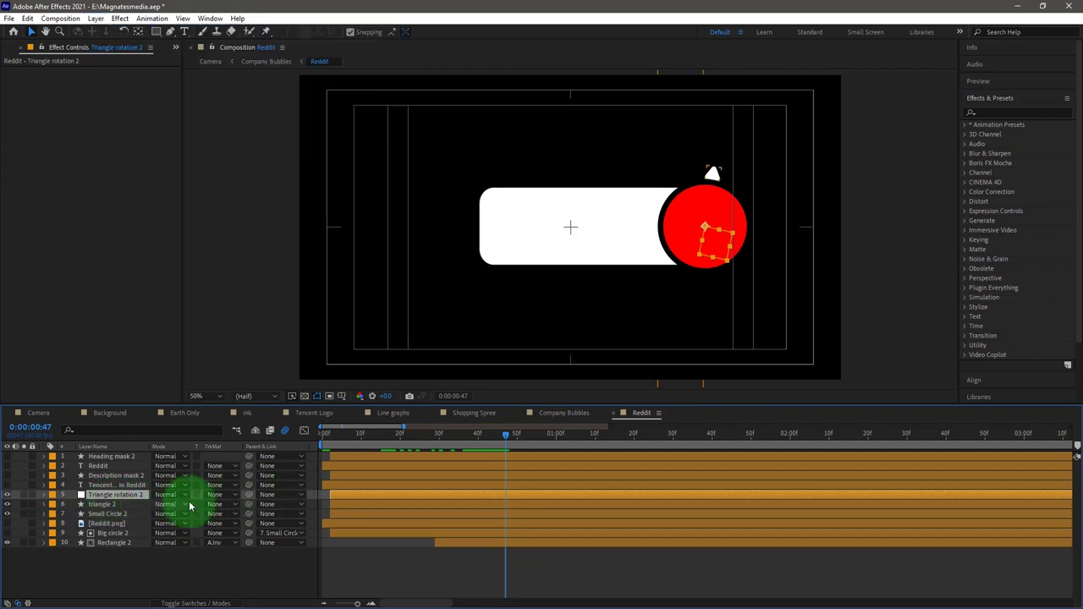
Step: Parent triangle 2 to Triangle rotation 2, and examine the null's Rotation keyframes and speed graph while scrubbing through the spin
key(u)
drag(505, 434, 539, 459)
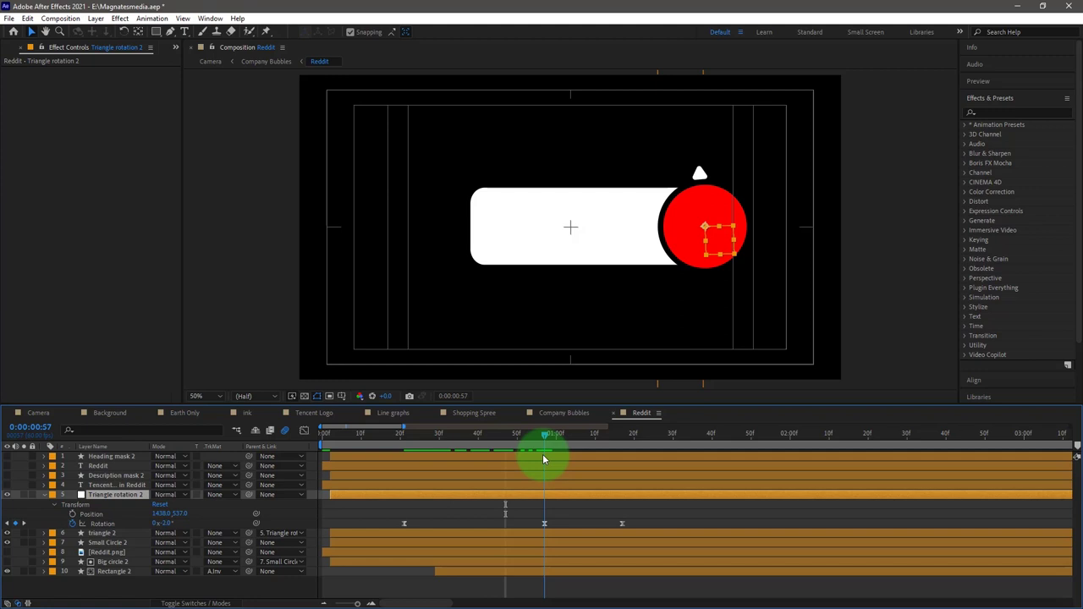
drag(565, 458, 609, 453)
drag(651, 523, 409, 522)
click(304, 430)
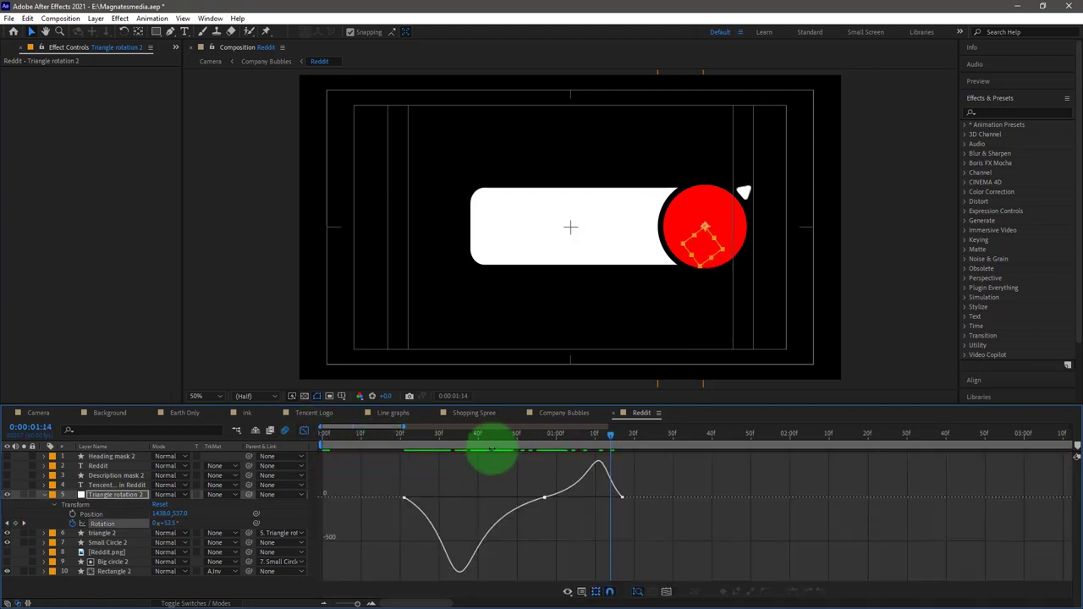
drag(607, 437, 646, 450)
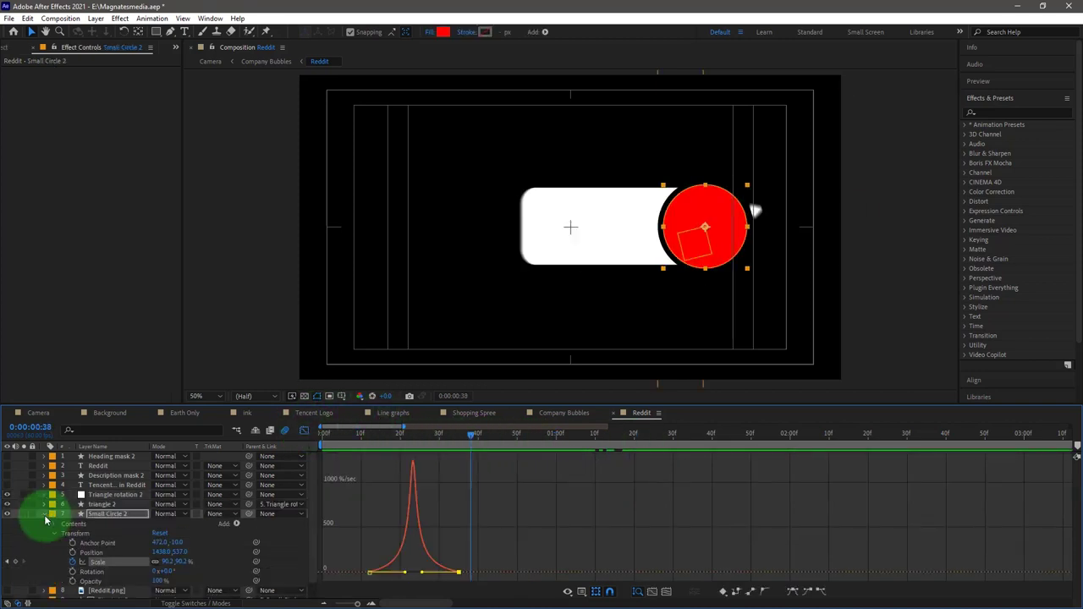
Step: Collapse Small Circle 2's properties and examine Rectangle 2's Position speed graph, scrubbing from 0:00:00:38 to 0:00:00:54
click(45, 515)
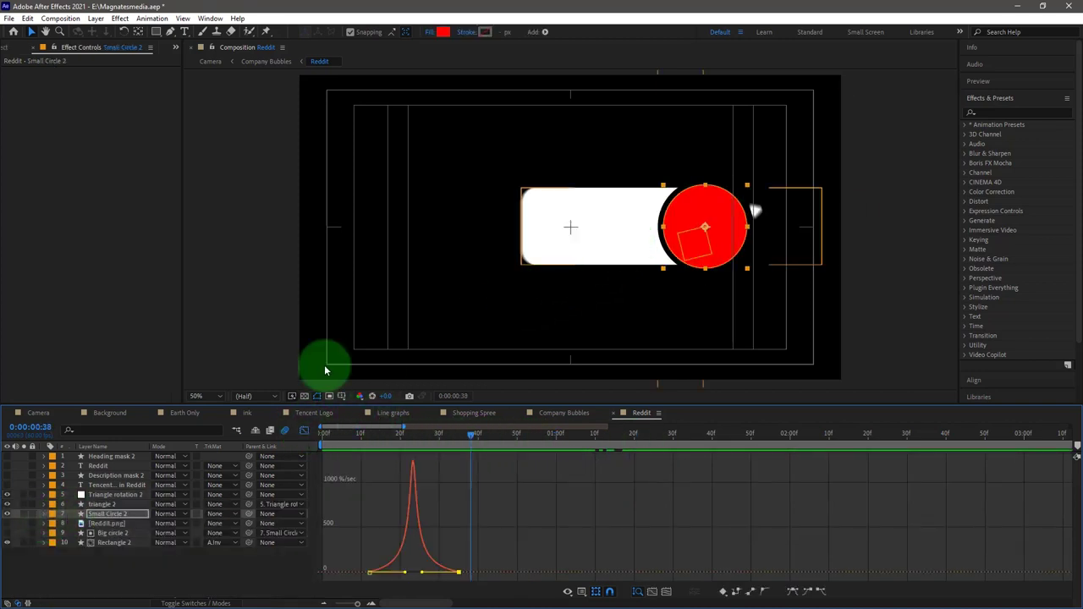
click(523, 271)
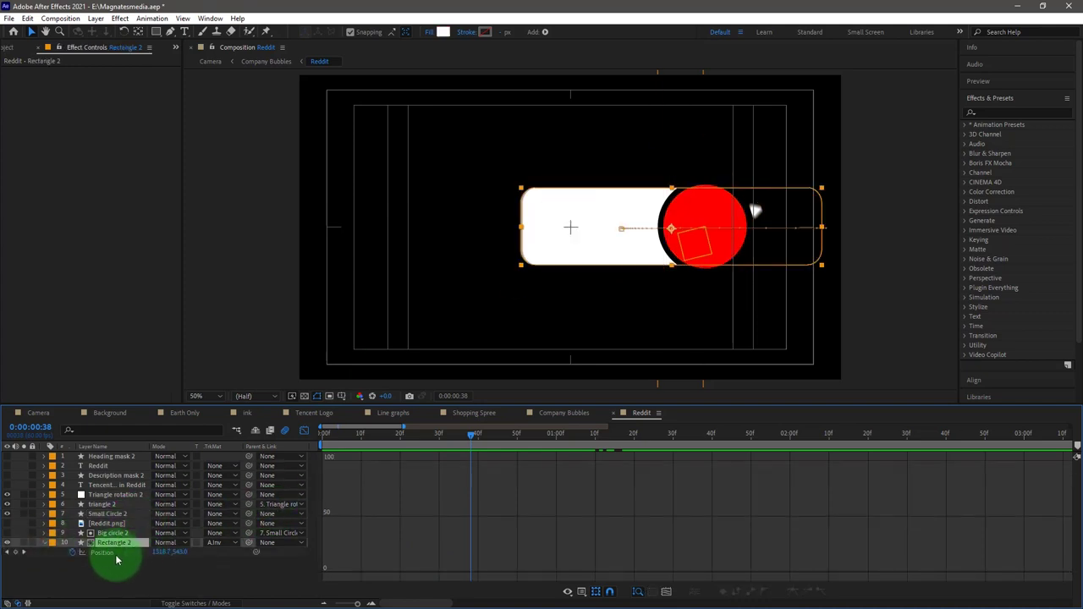
click(114, 558)
drag(466, 434, 532, 468)
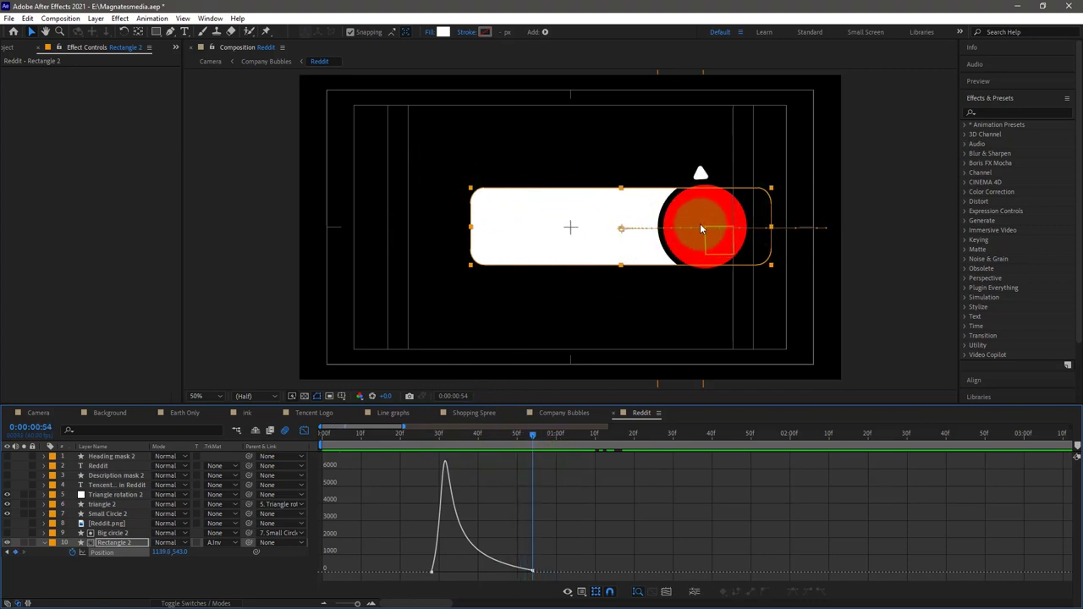
click(58, 546)
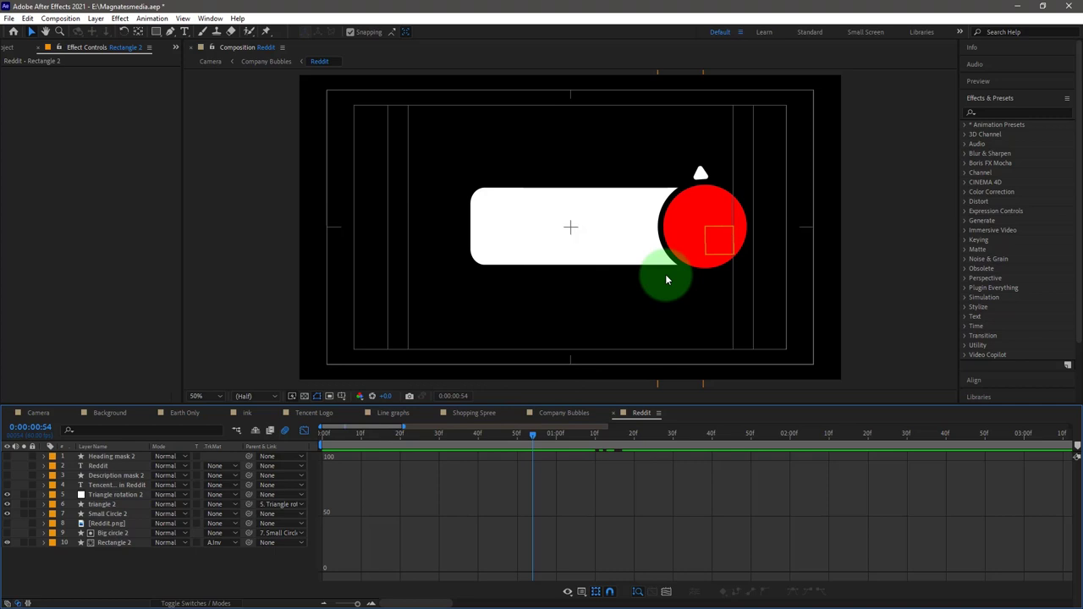
Step: Show the Reddit.png layer, set its track matte to the alpha of Small Circle 2, and scrub to view the logo
click(720, 210)
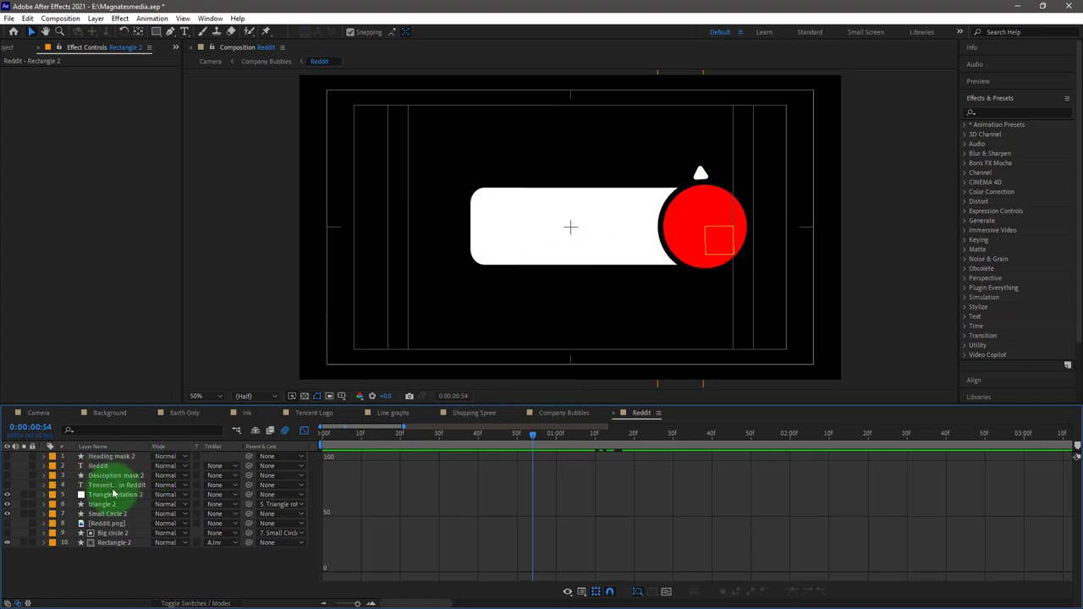
click(9, 523)
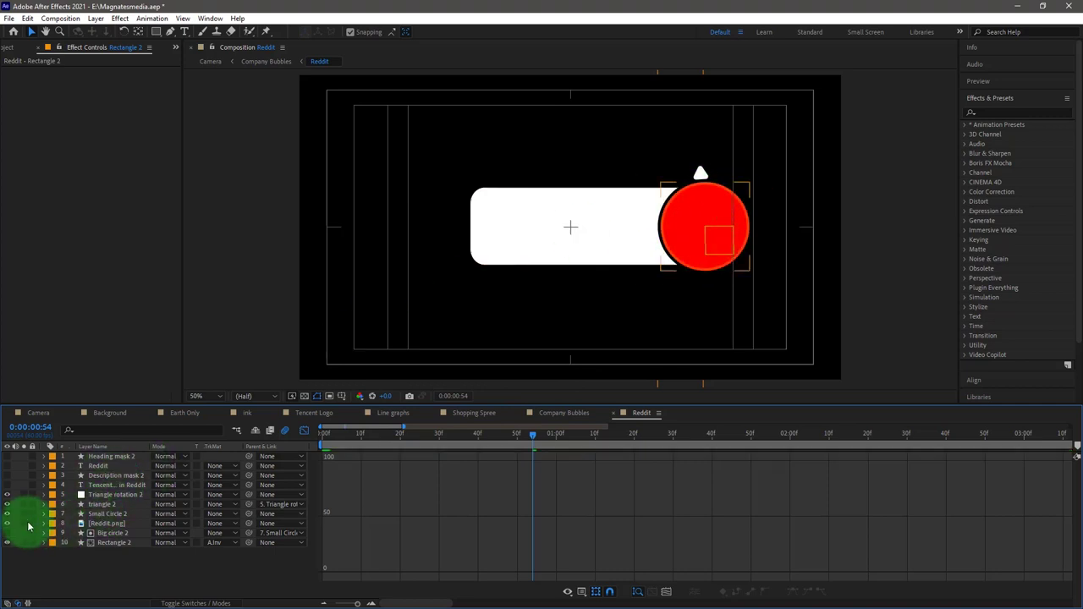
click(111, 526)
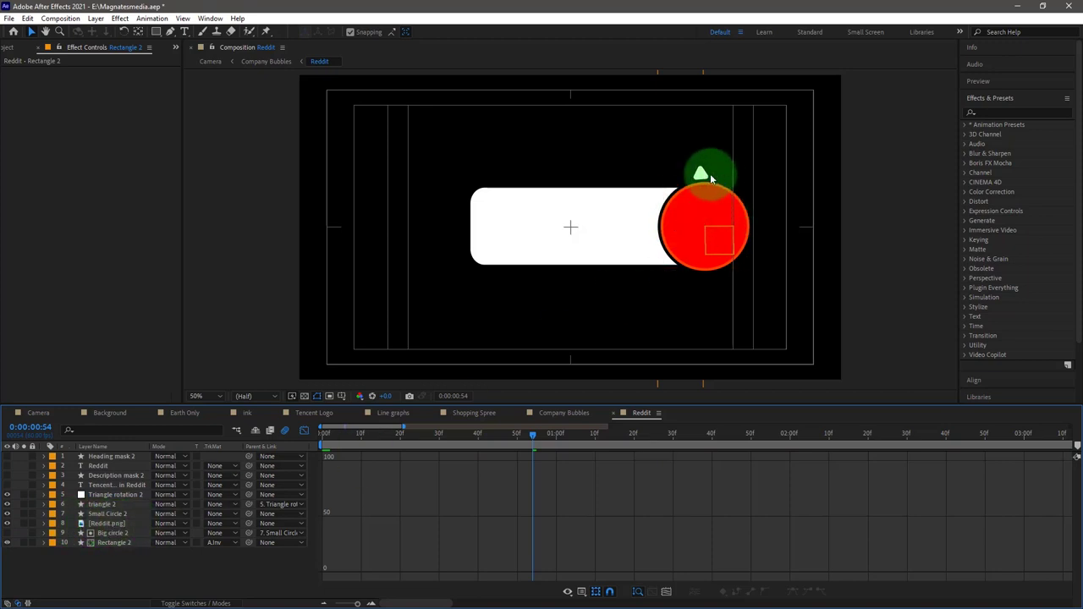
click(686, 214)
click(131, 513)
click(237, 526)
click(245, 553)
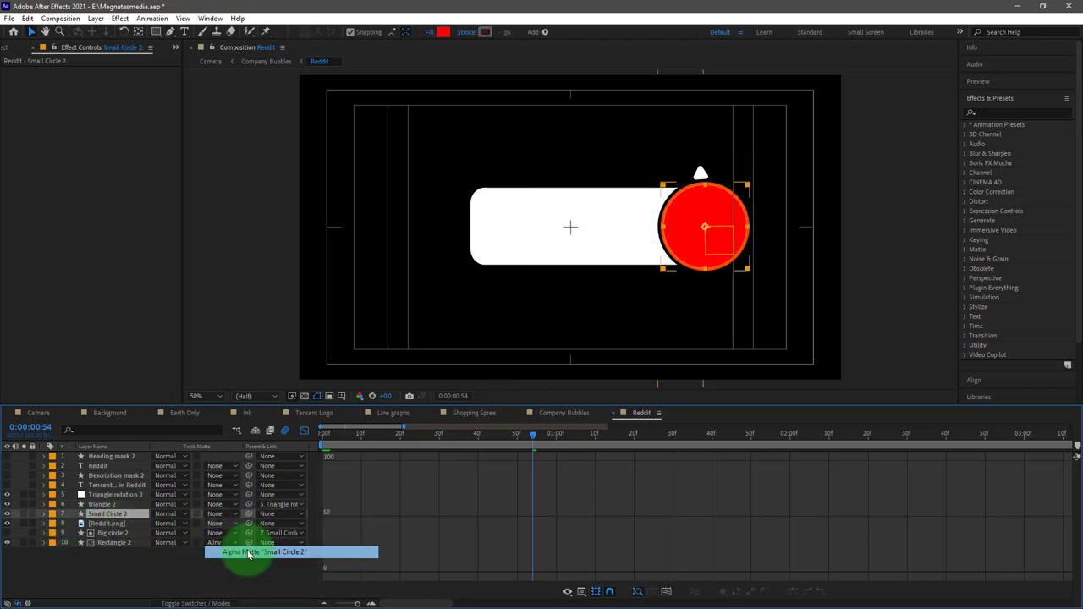
mouse_move(510, 439)
mouse_down()
mouse_move(393, 456)
mouse_move(505, 440)
mouse_up()
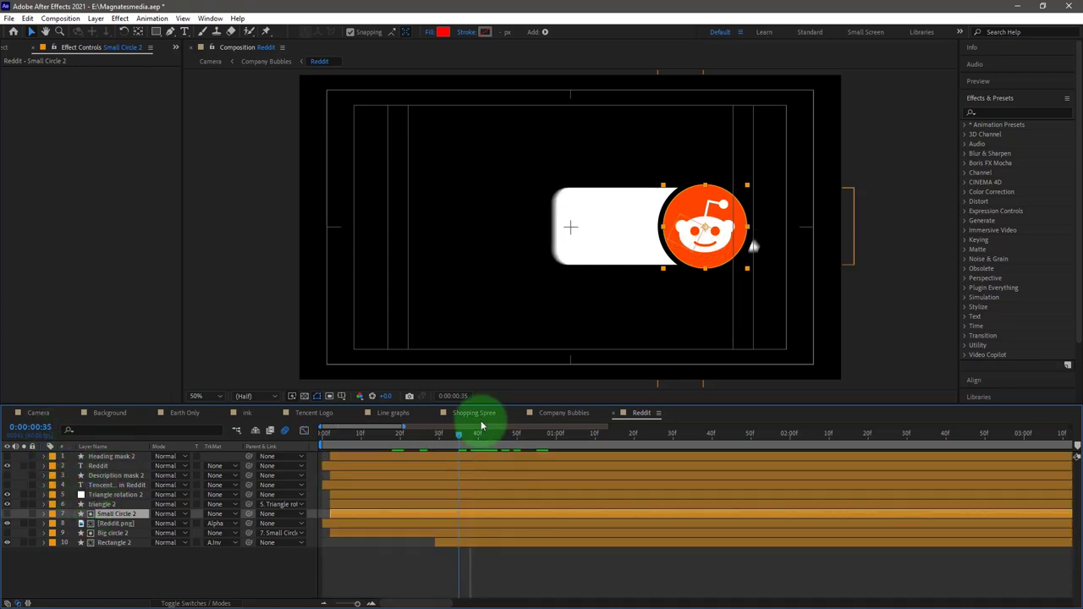
Step: View the Reddit text over the transparency grid at 0:00:00:33, and reveal that text layer's Position keyframes
click(306, 396)
click(305, 396)
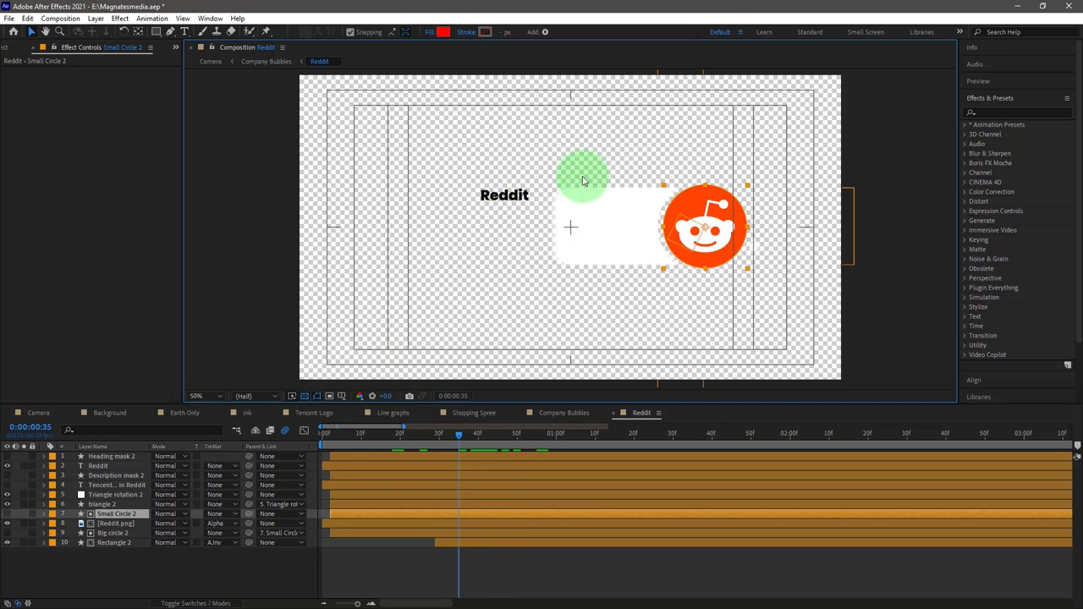
mouse_move(430, 441)
mouse_down()
mouse_move(398, 439)
mouse_move(659, 438)
mouse_move(449, 441)
mouse_up()
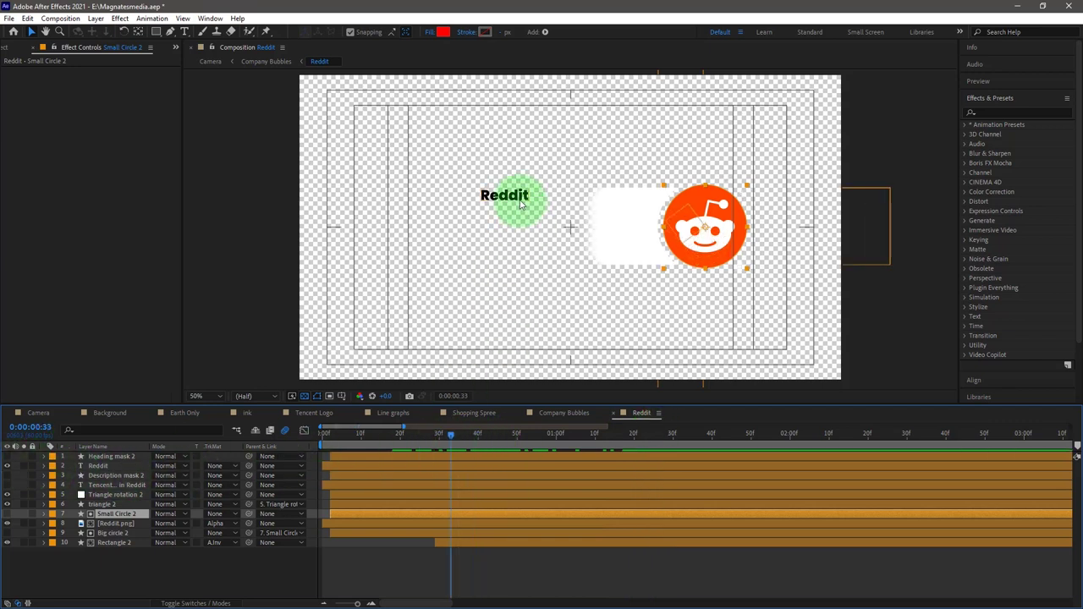
click(99, 466)
key(p)
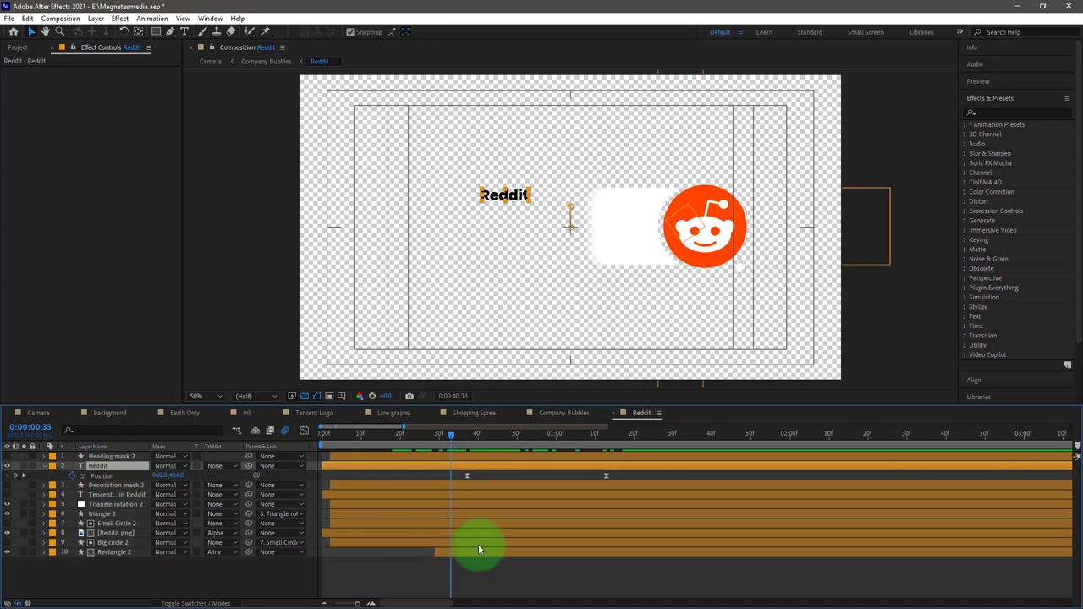
Step: Examine the Reddit text layer's Position keyframes and speed graph from 0:00:00:37, and collapse its properties
drag(455, 439, 465, 436)
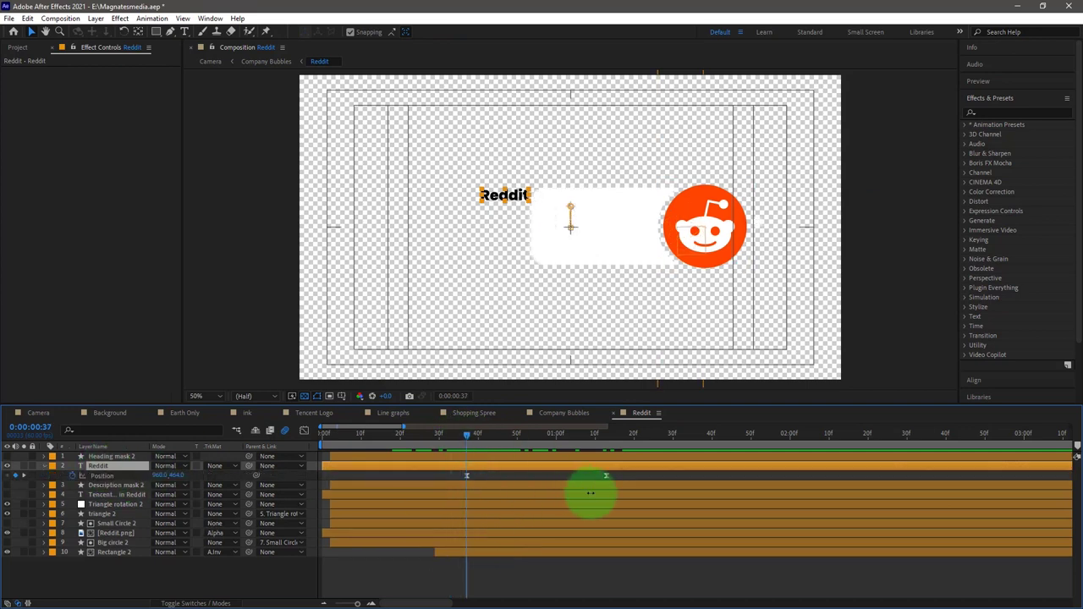
drag(633, 475, 453, 480)
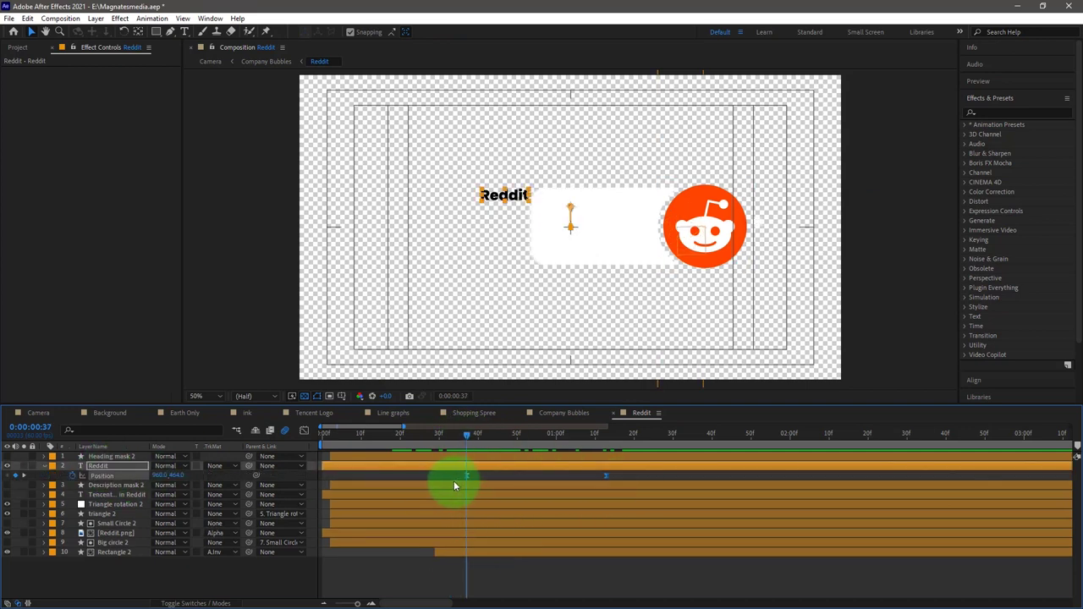
click(304, 431)
click(478, 577)
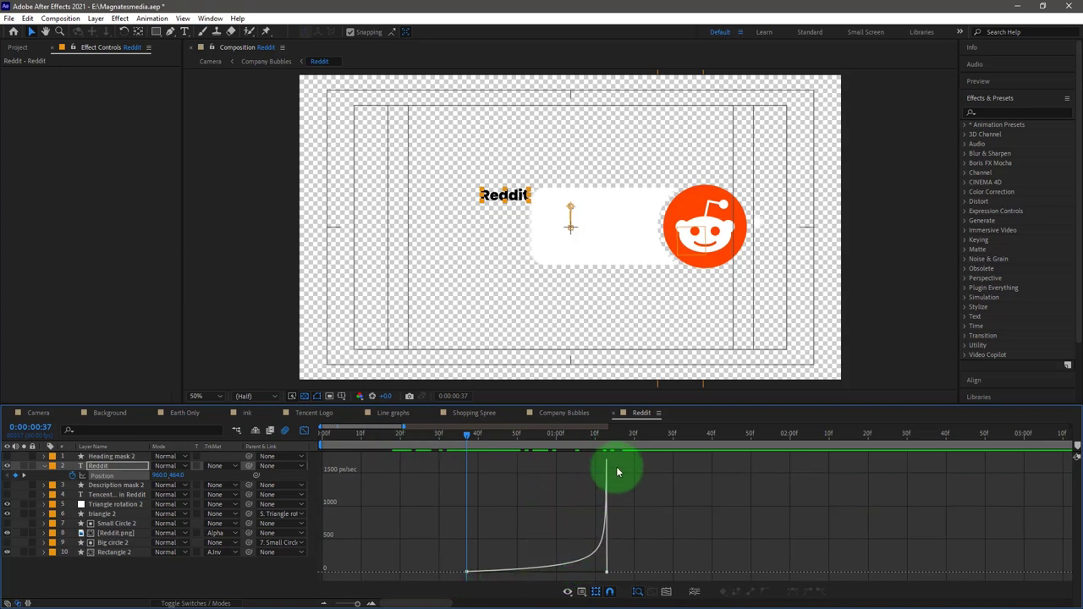
click(304, 430)
click(448, 174)
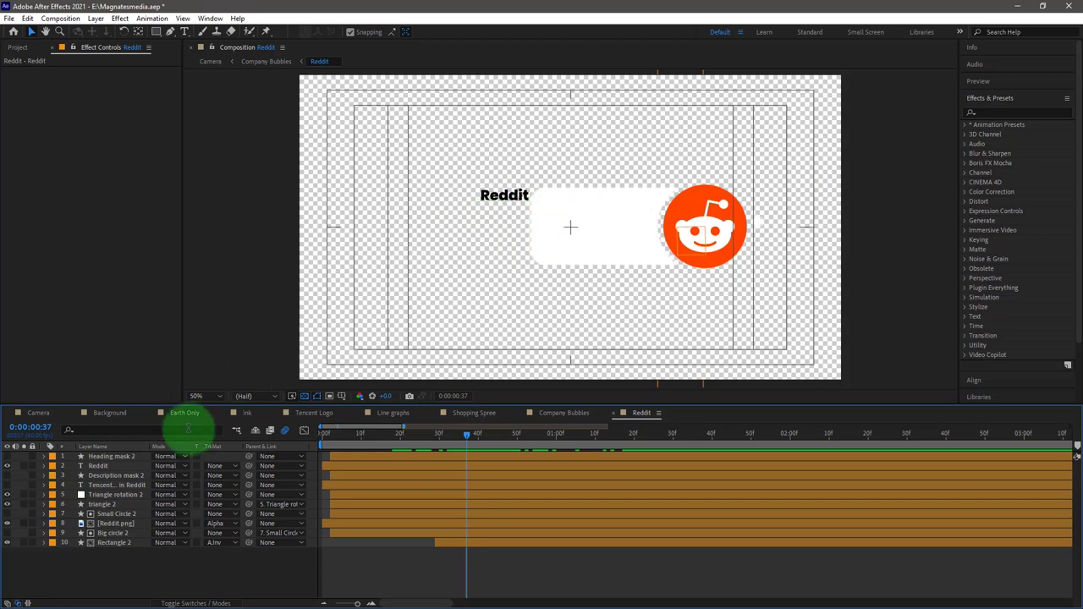
Step: Show Heading mask 2, set the Reddit text's track matte to its inverted alpha, and scrub through the heading reveal
click(7, 457)
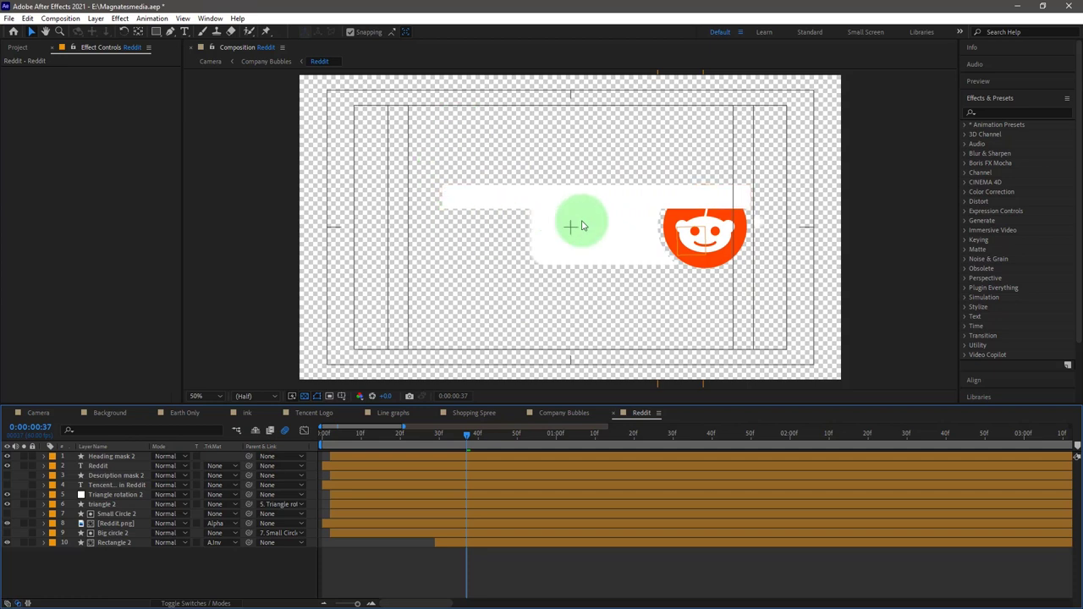
drag(471, 435, 664, 436)
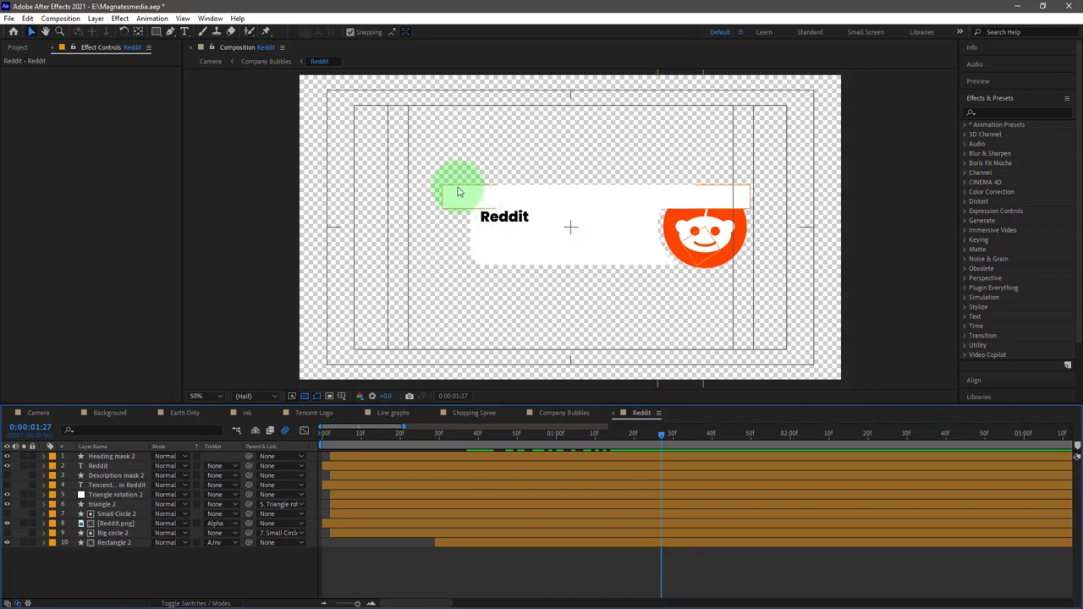
click(222, 465)
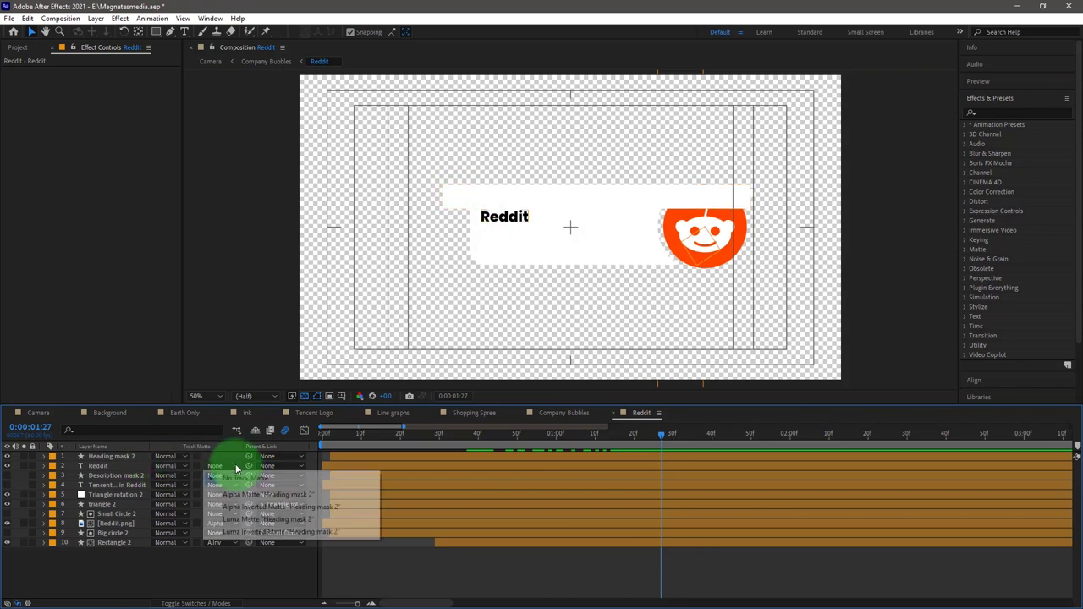
click(245, 507)
drag(551, 432, 657, 433)
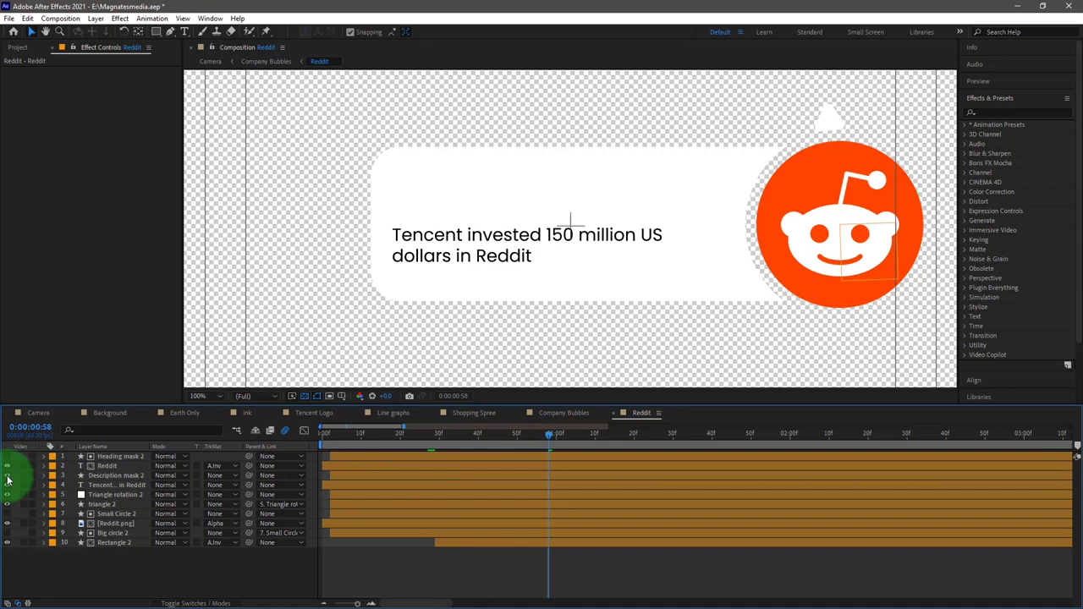
Step: Show Description mask 2, set the Tencent investment text's track matte to its alpha, and scrub through the description reveal
click(7, 475)
drag(604, 434, 525, 436)
click(215, 485)
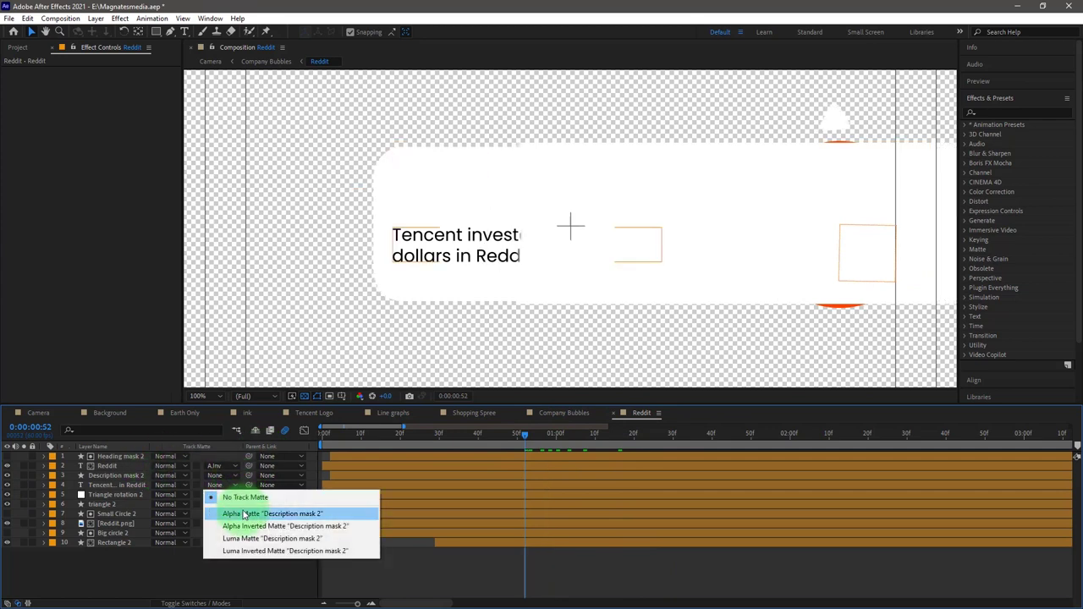
click(244, 514)
drag(469, 435, 395, 435)
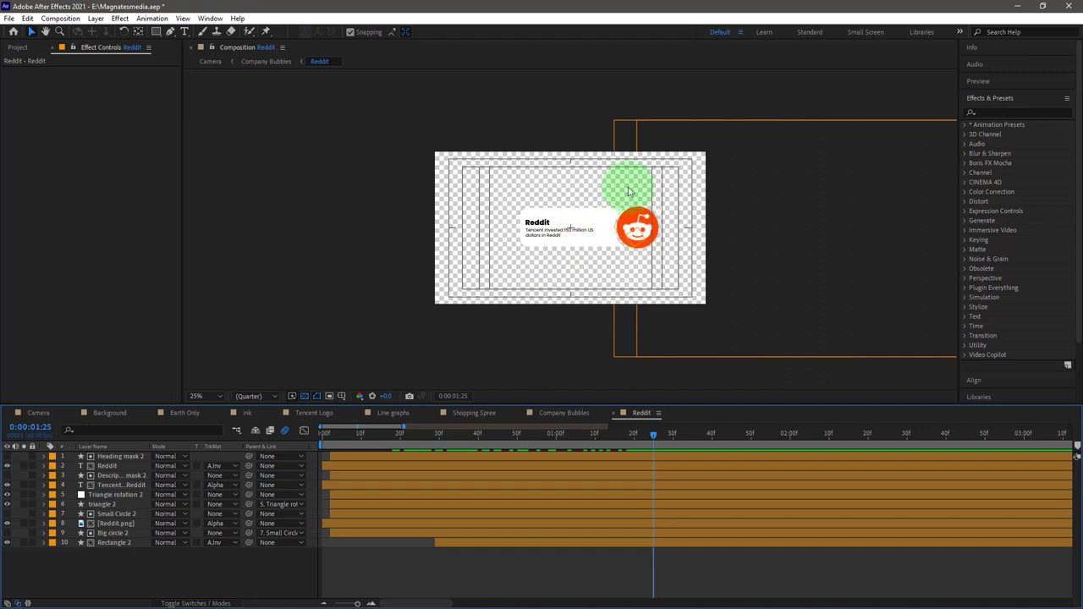
Step: Return to the Camera composition, show the 100+ layer, and view it at 0:00:15:25
click(38, 413)
drag(459, 432, 780, 385)
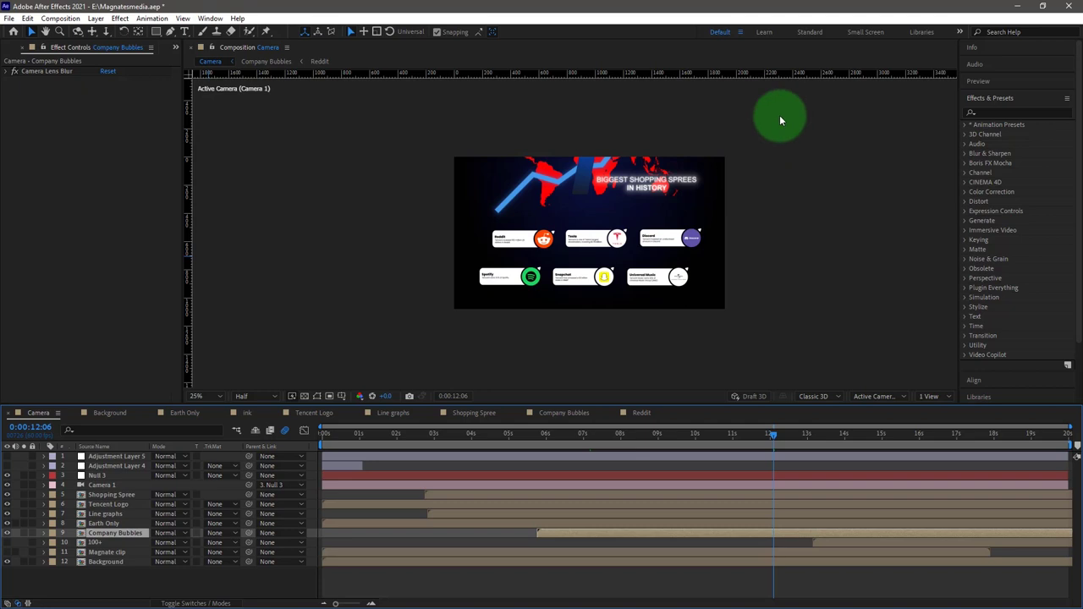
drag(786, 430, 908, 452)
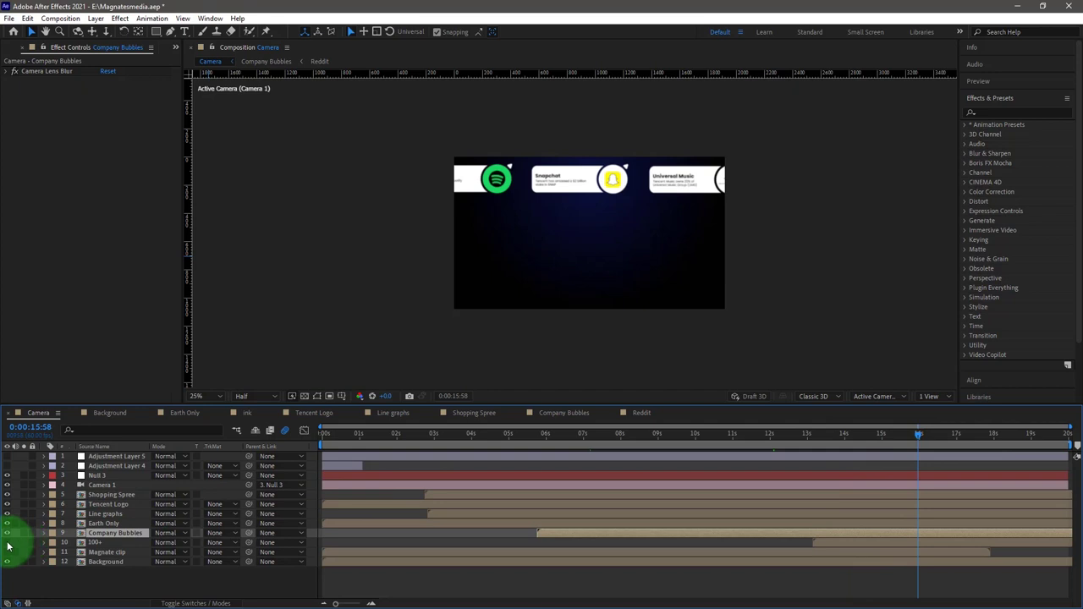
click(9, 553)
click(896, 433)
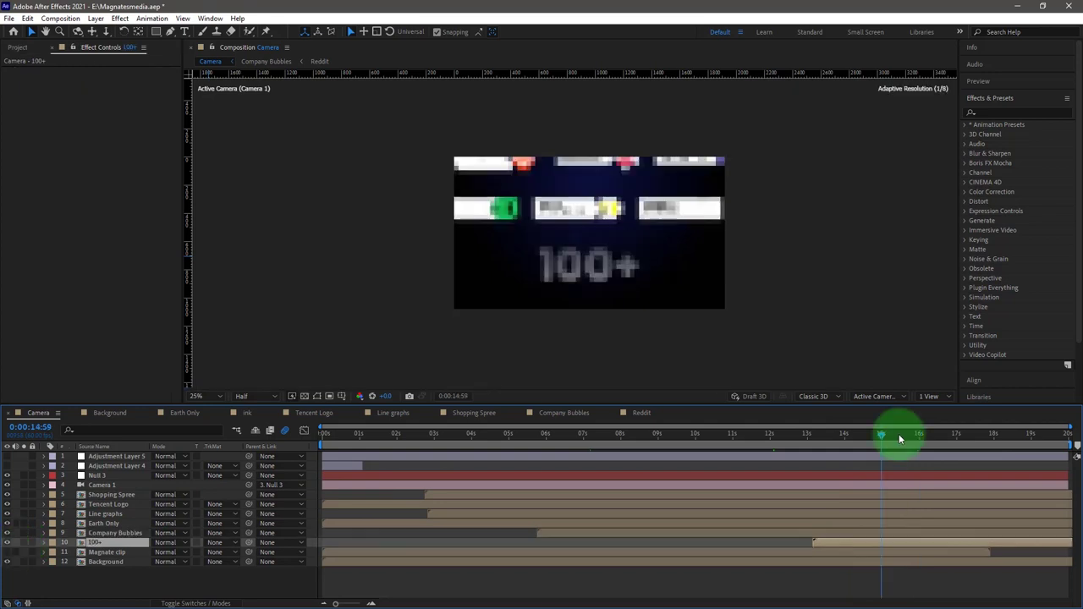
click(599, 281)
click(573, 245)
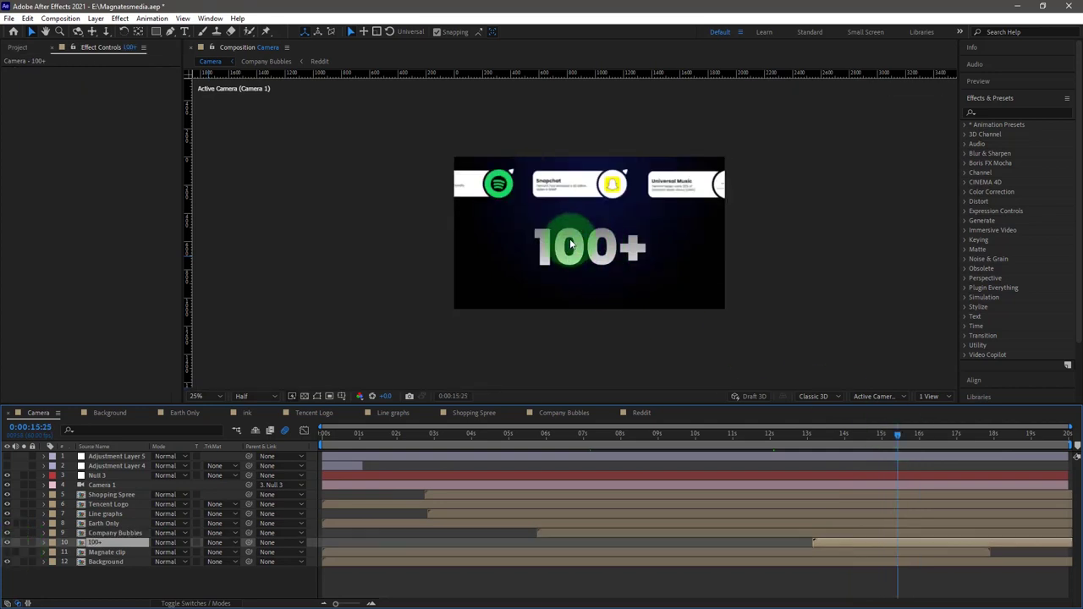
Step: Open the 100+ composition and examine the 100+ text's Gradient Ramp and Camera Lens Blur effects while scrubbing through its blur-in
double_click(570, 245)
click(353, 435)
click(359, 461)
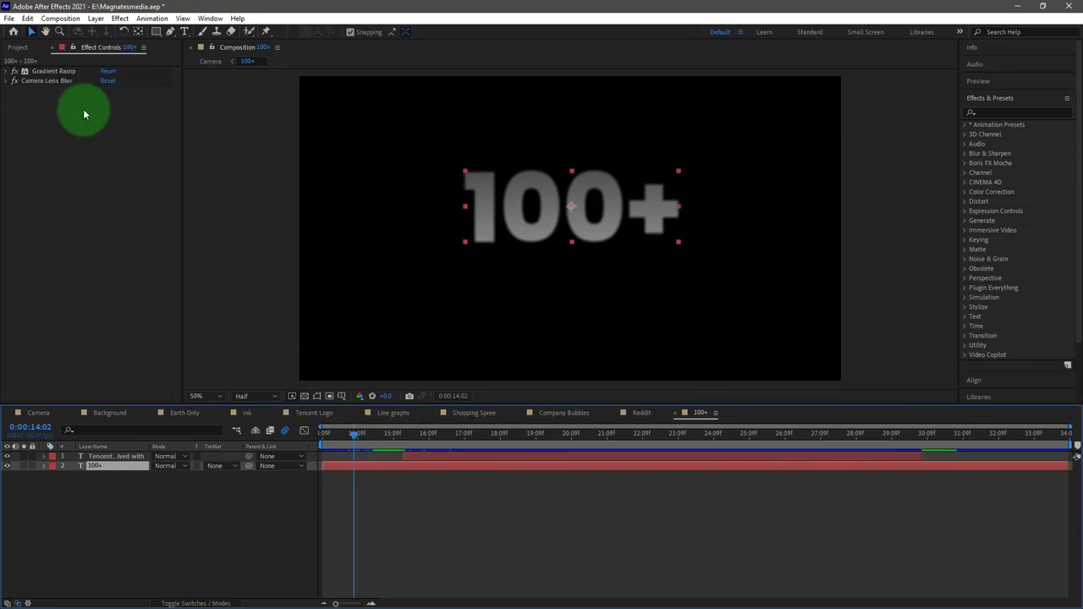
click(38, 80)
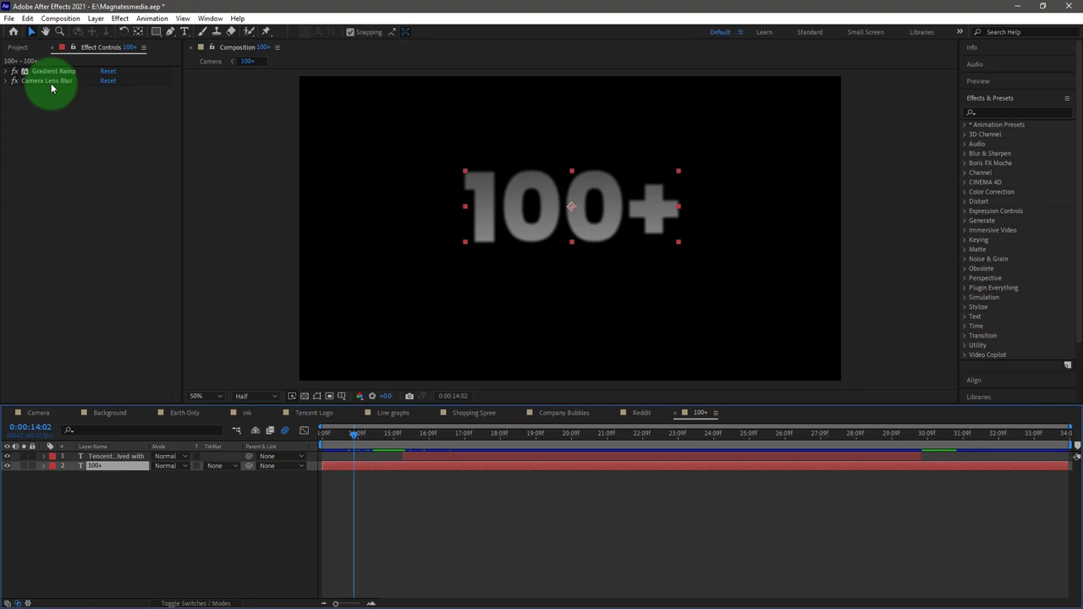
drag(325, 432, 468, 442)
drag(391, 442, 331, 442)
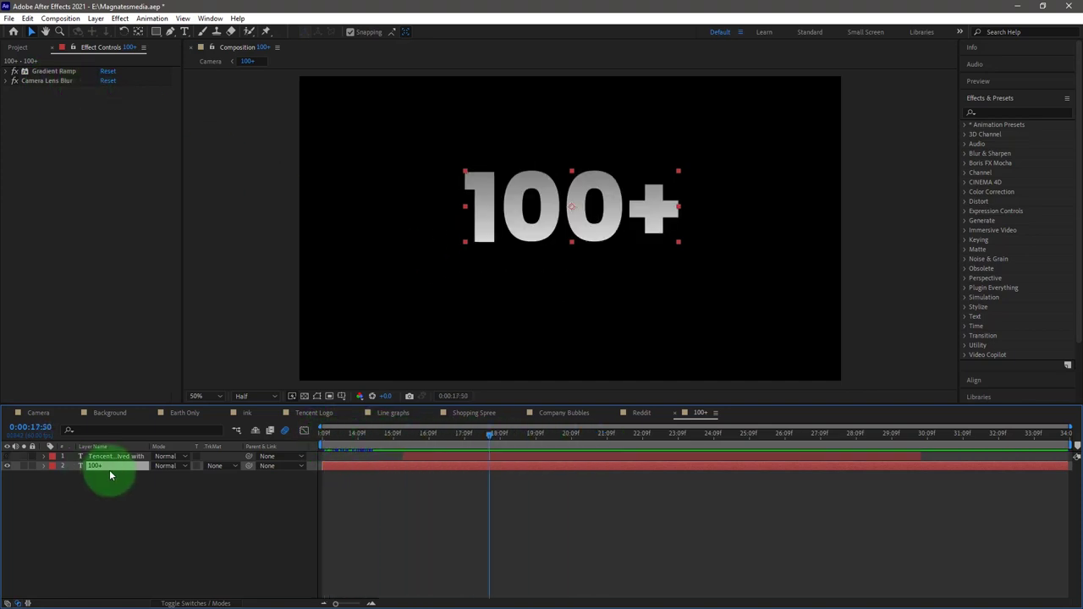
key(u)
drag(360, 441, 316, 433)
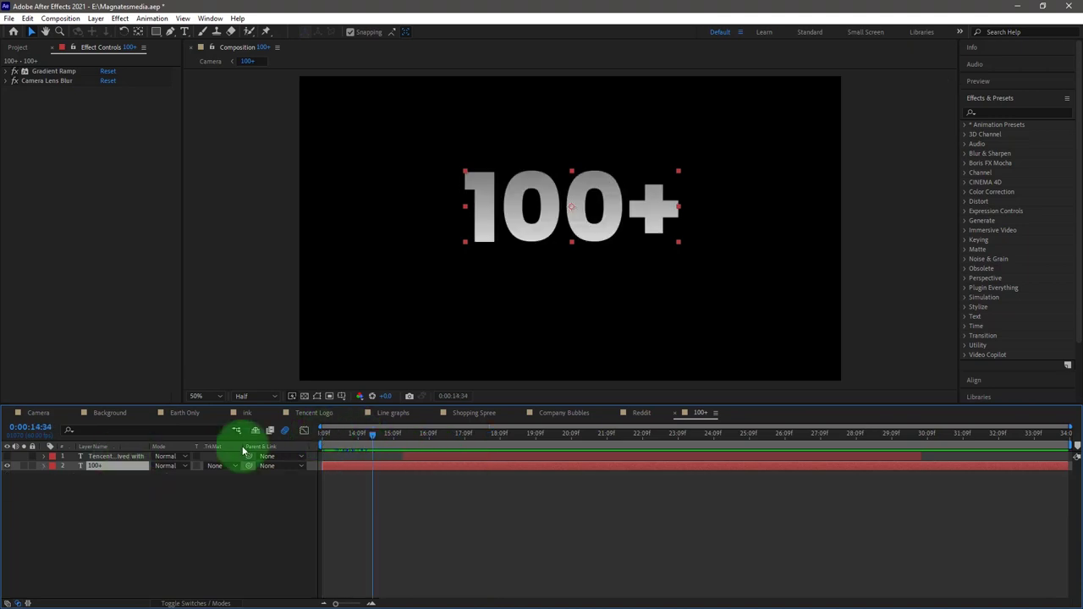
drag(372, 434, 480, 435)
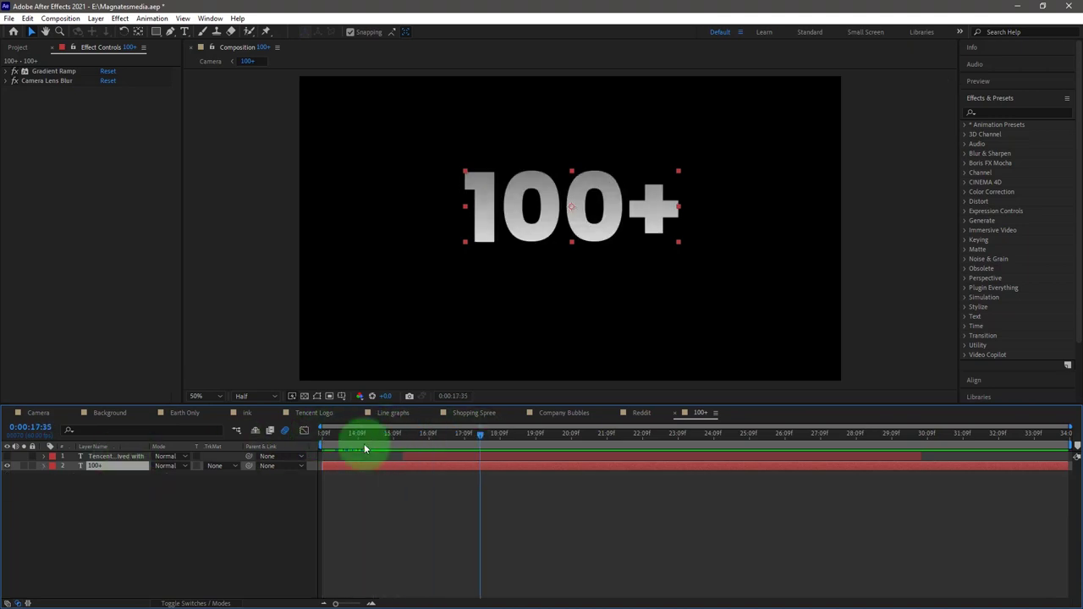
Step: Show the "Tencent is now involved with" text layer and apply the Typewriter preset to it at 0:00:15:27
click(6, 457)
drag(483, 434, 404, 432)
click(415, 459)
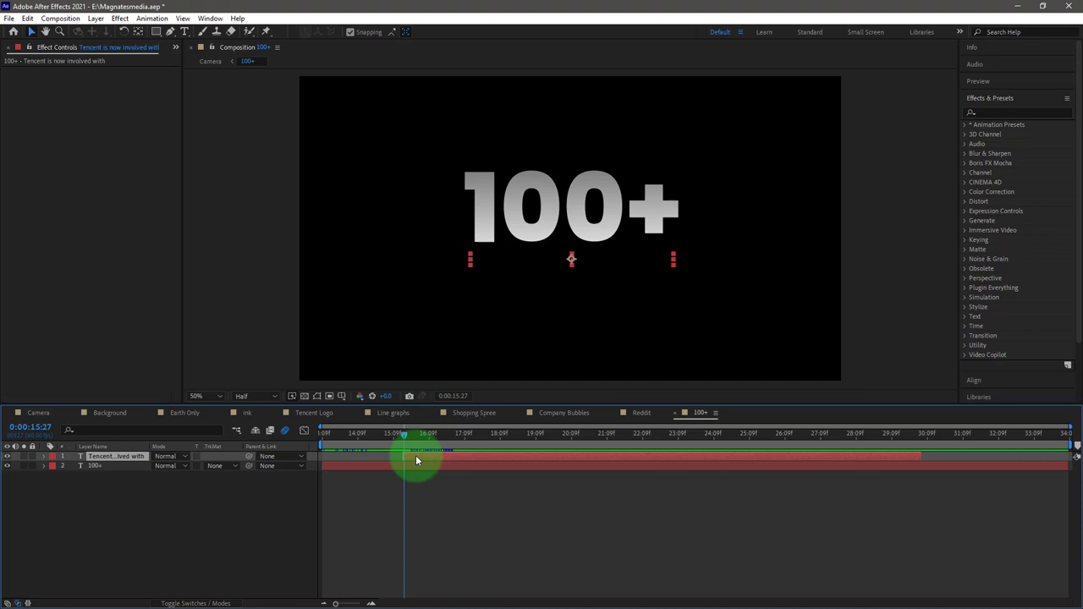
key(ctrl+space)
text(ty)
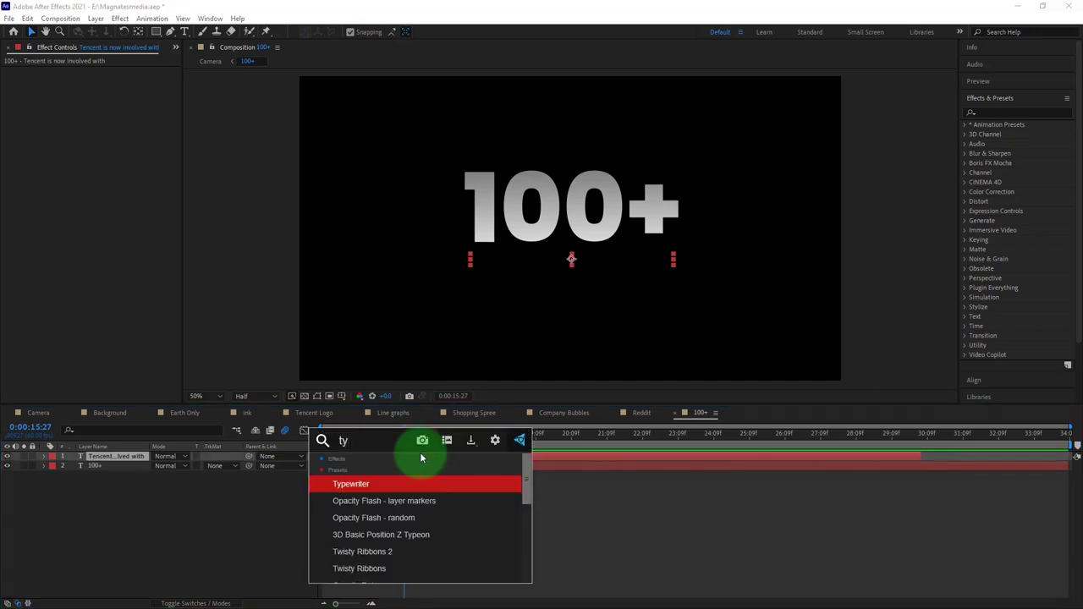
key(Return)
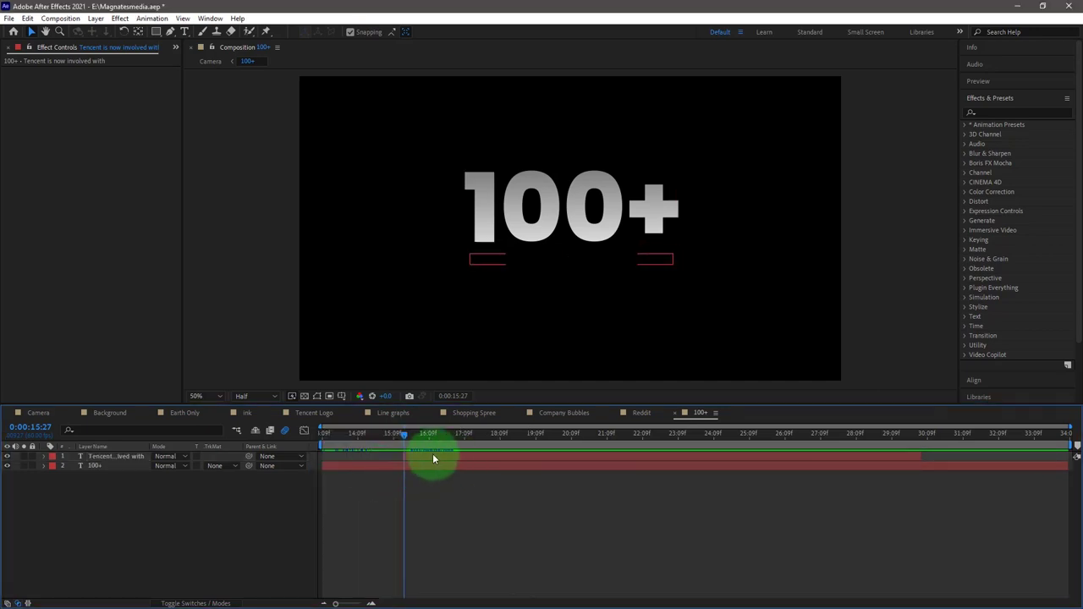
Step: Expand the Tencent text's Range Selector 1 and examine its Start keyframes while scrubbing through the typing animation to 0:00:17:08
click(43, 457)
drag(405, 434, 441, 445)
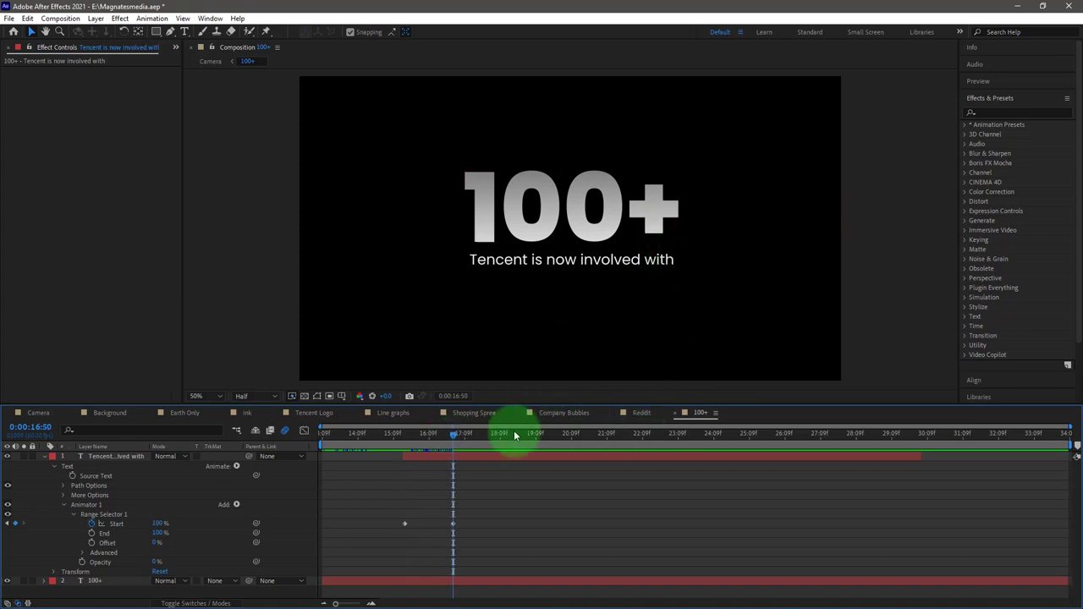
mouse_move(455, 433)
mouse_down()
mouse_move(408, 440)
mouse_move(469, 446)
mouse_up()
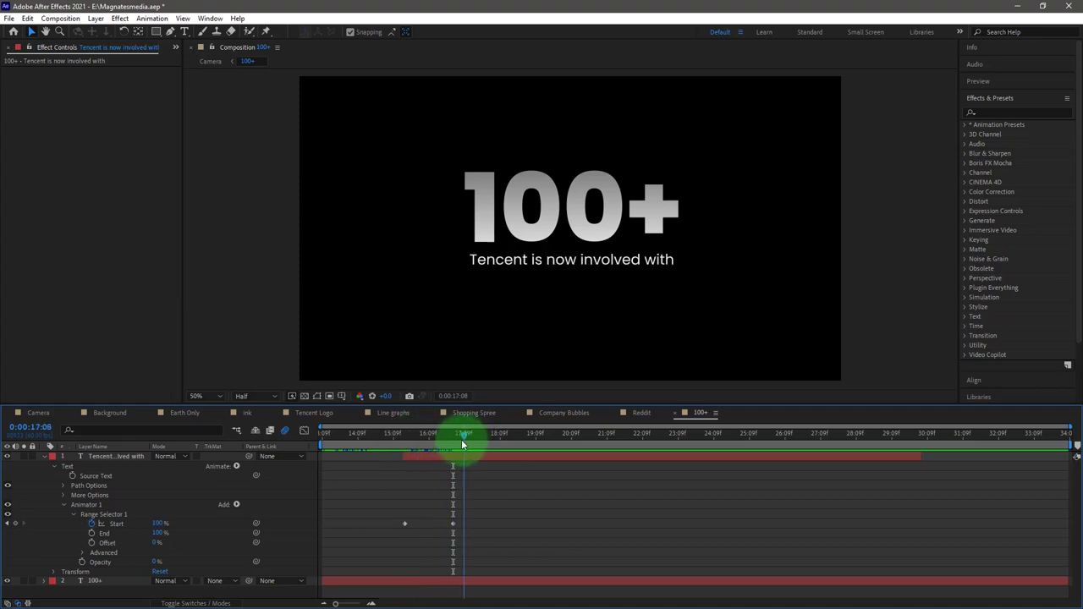
Step: Return to the Camera composition, turn off Camera 1 and Null 3, and scrub to 0:00:14:01 to view the scene without camera movement
click(38, 413)
drag(672, 433, 759, 443)
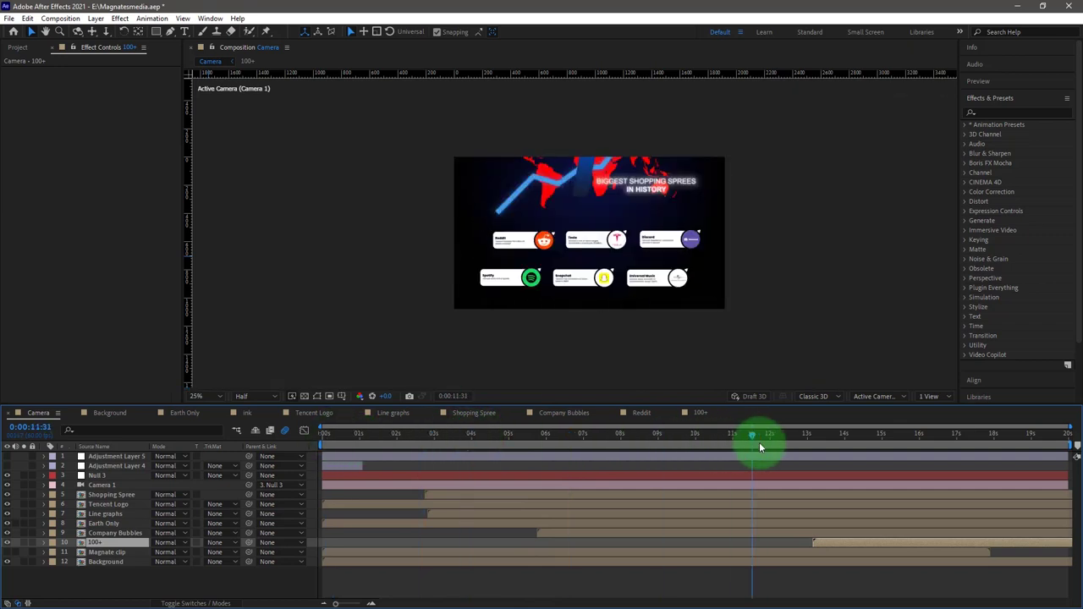
click(7, 485)
drag(755, 433, 848, 435)
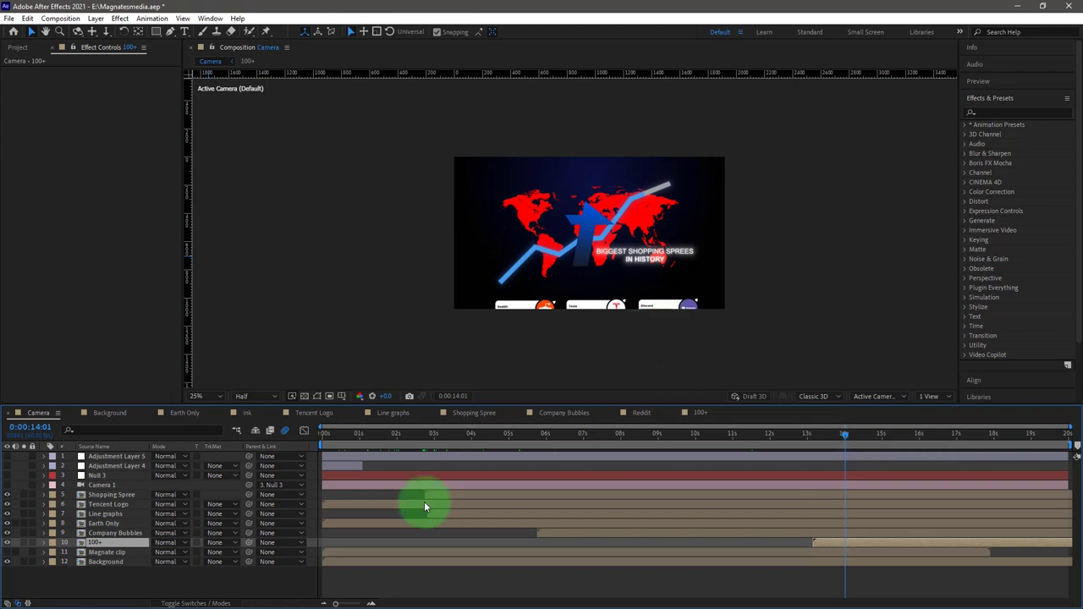
Step: Display the layer switches to view which layers are 3D, and turn Camera 1 back on at 0:00:07:22
click(206, 600)
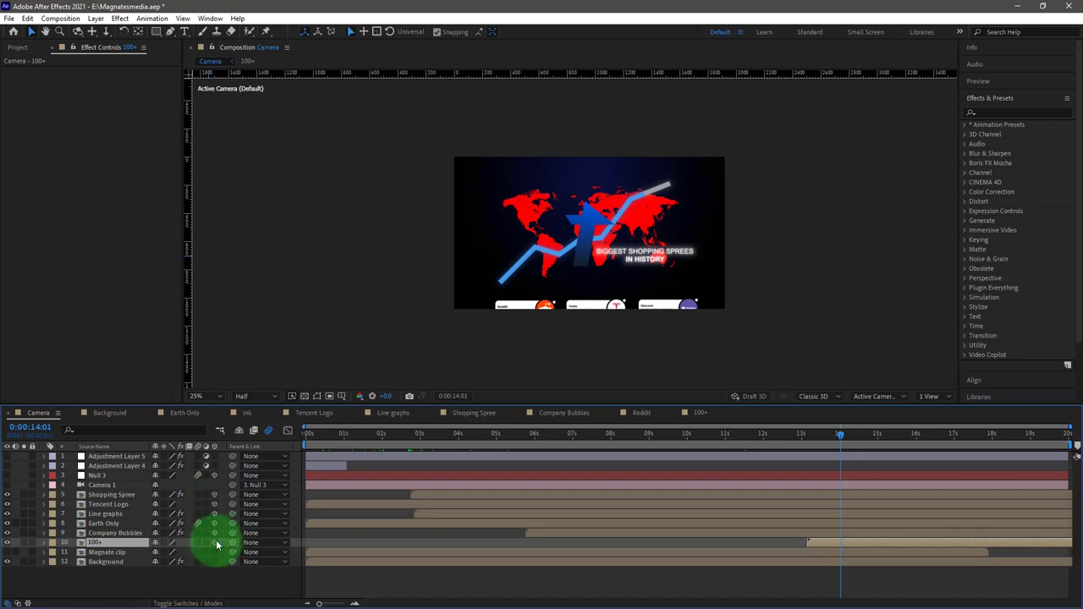
click(107, 561)
click(586, 433)
click(118, 486)
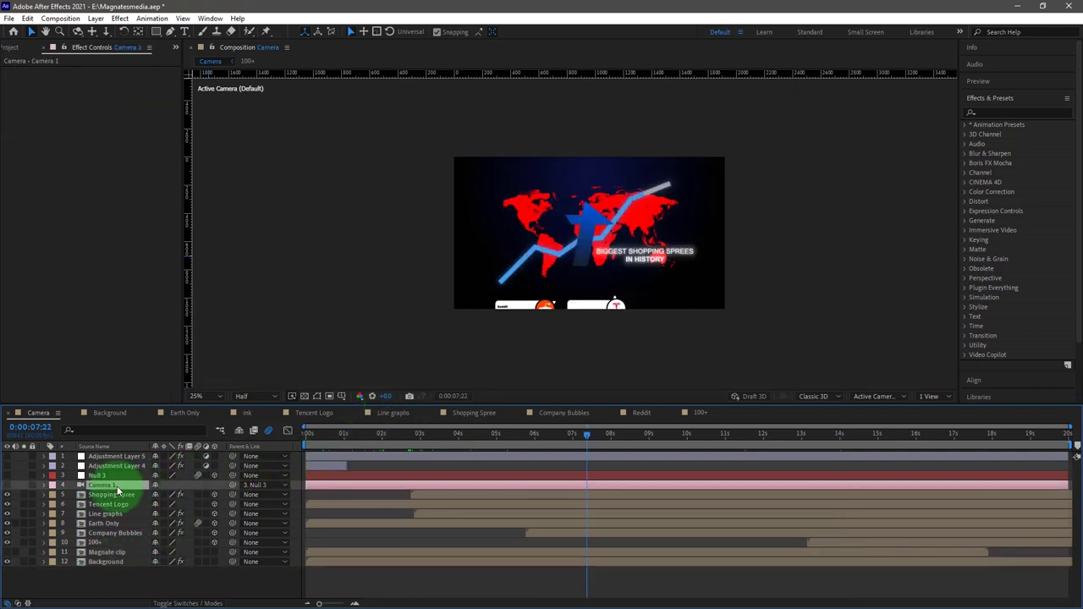
click(7, 485)
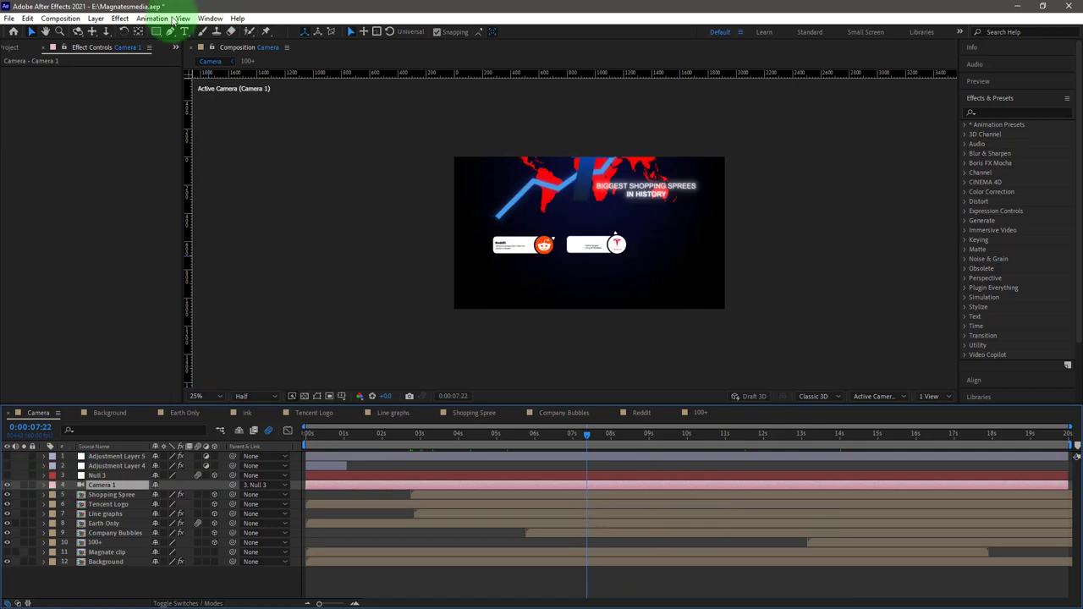
Step: View the new-layer options for adding a camera, and review the type, preset and focal length in Camera 1's settings
click(96, 18)
mouse_move(110, 32)
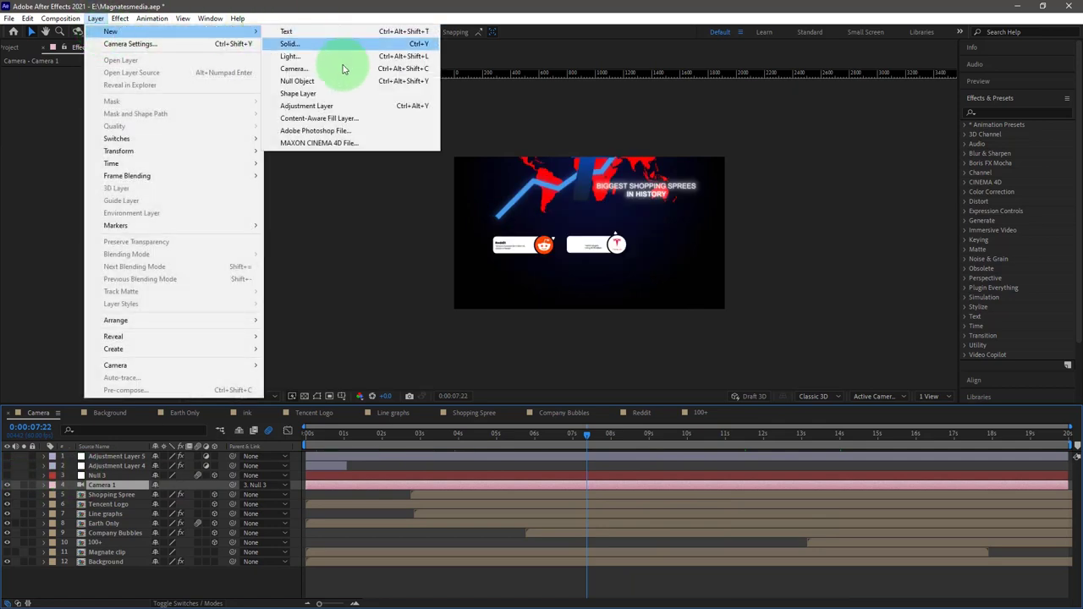
click(106, 493)
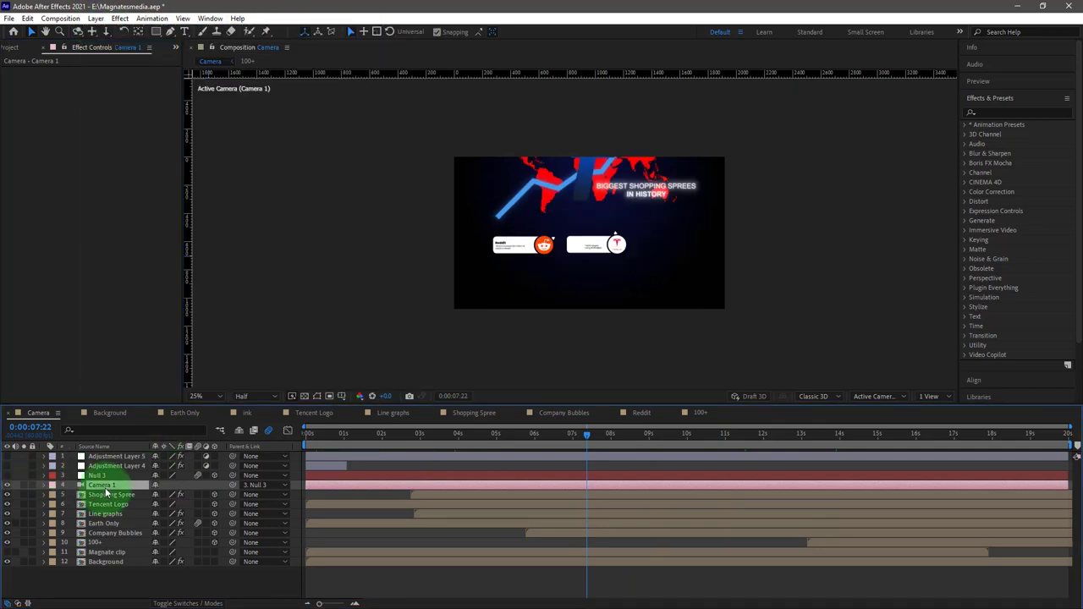
click(96, 18)
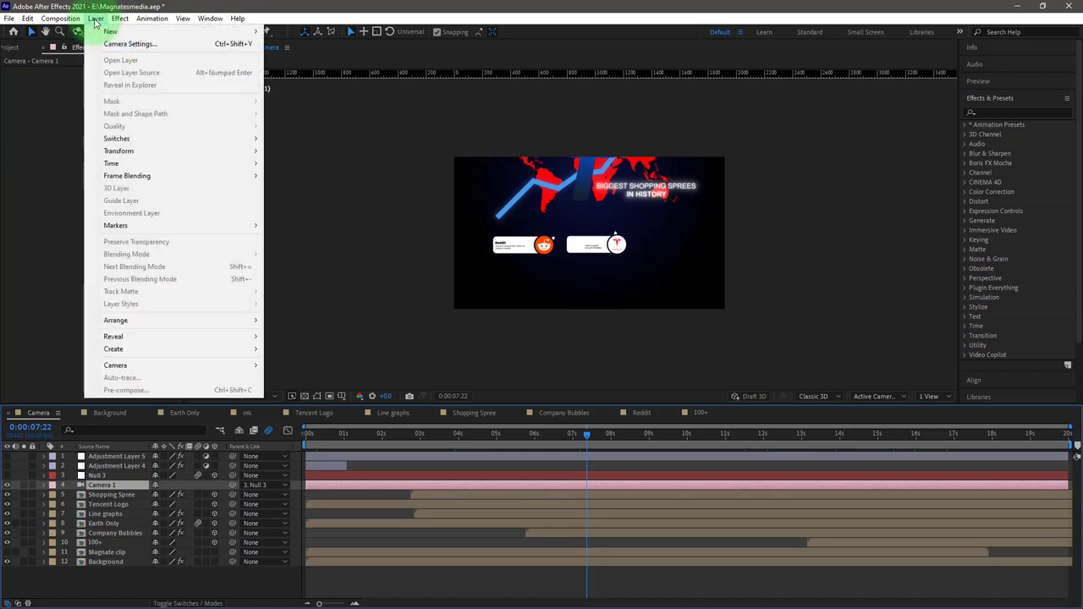
click(132, 41)
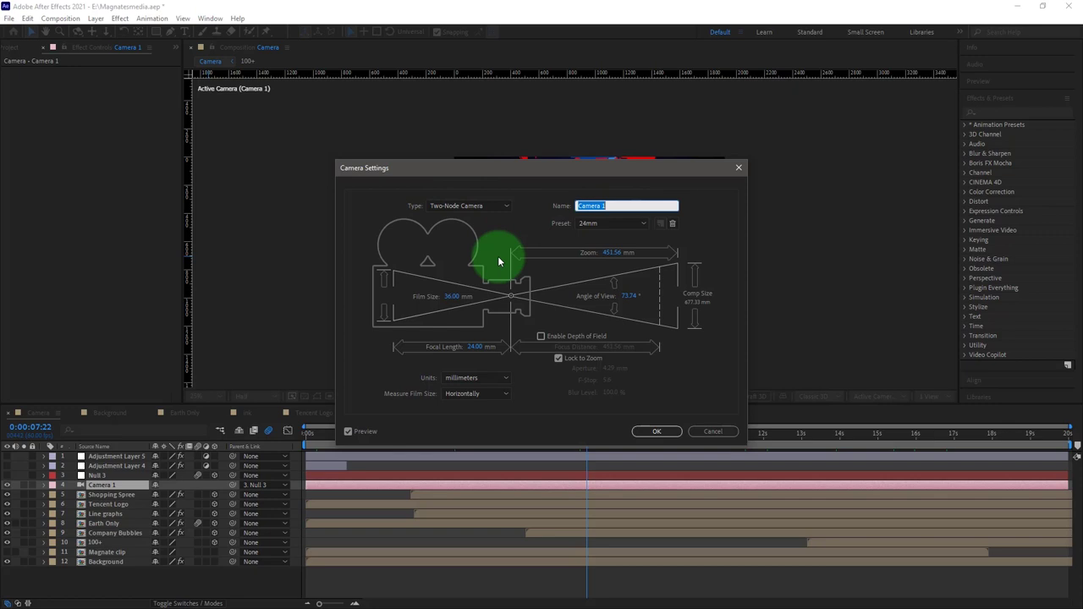
click(664, 431)
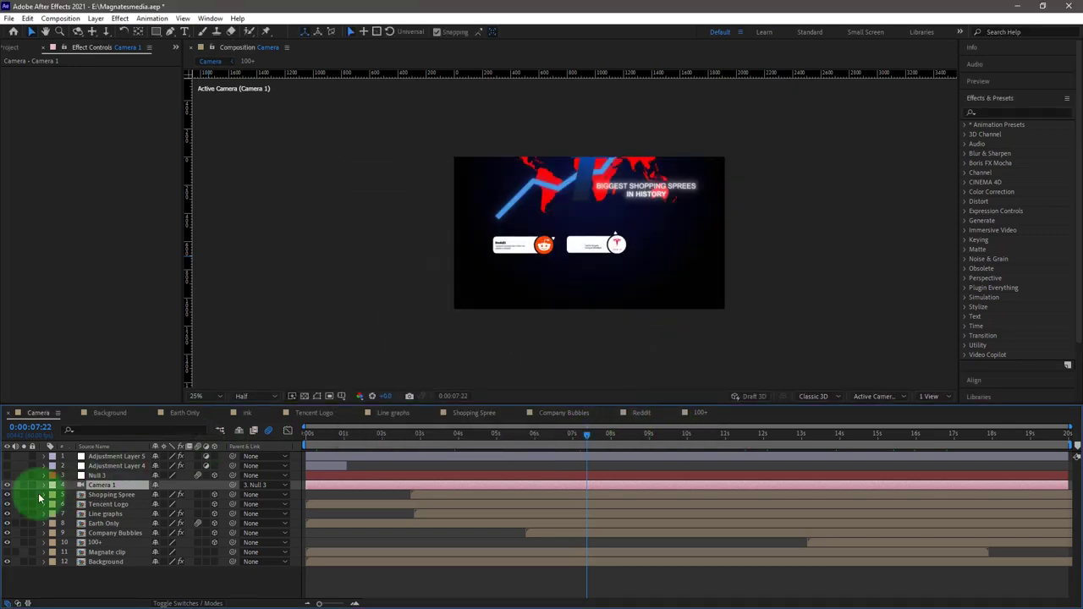
Step: Go to 0:00:00:00 and reveal Camera 1's Point of Interest and Position keyframes
click(307, 436)
key(u)
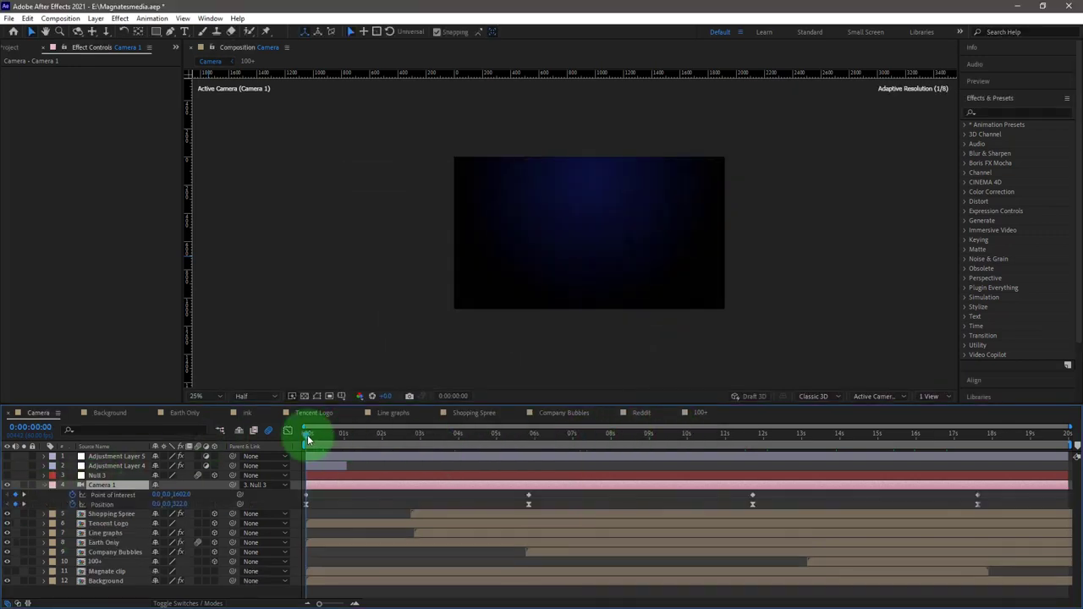
Step: Split the composition viewer into two views and return to 0:00:00:00 to compare the Top view with the active camera
drag(311, 439, 500, 437)
click(939, 395)
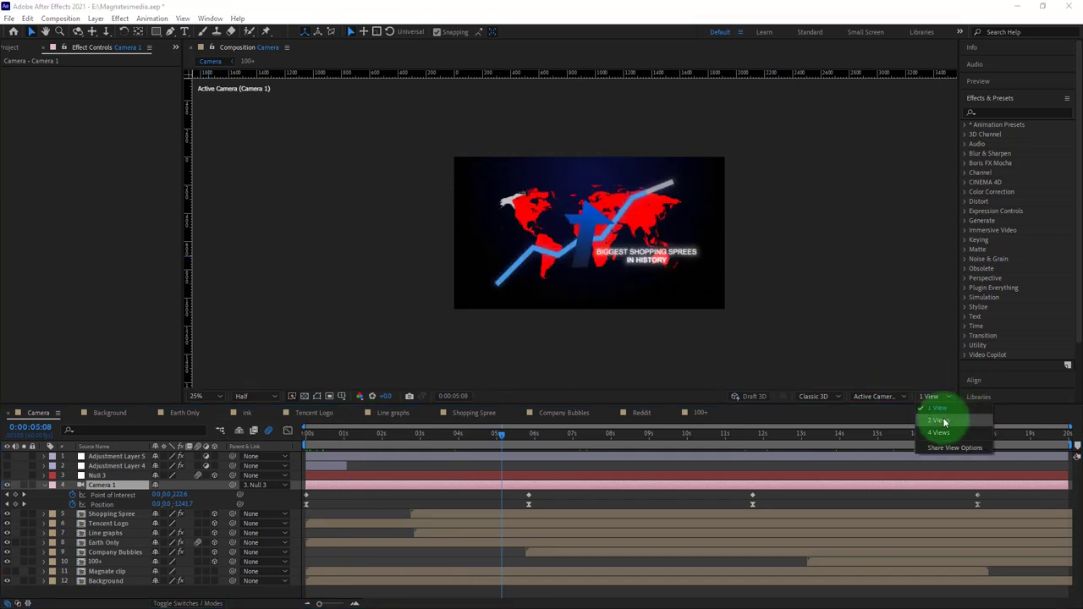
click(941, 419)
drag(514, 435, 324, 438)
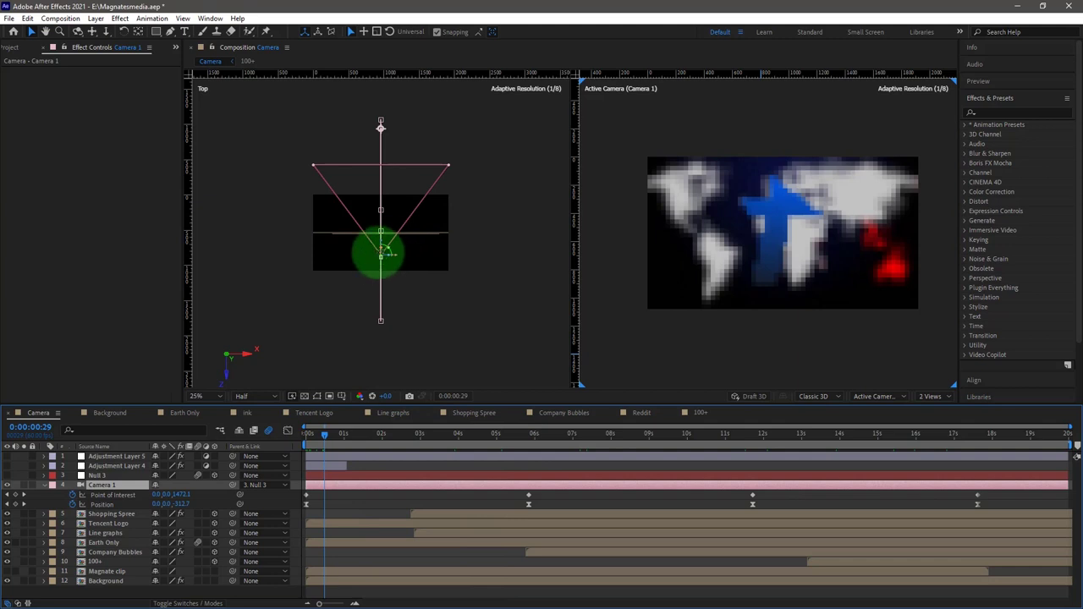
drag(323, 431, 308, 431)
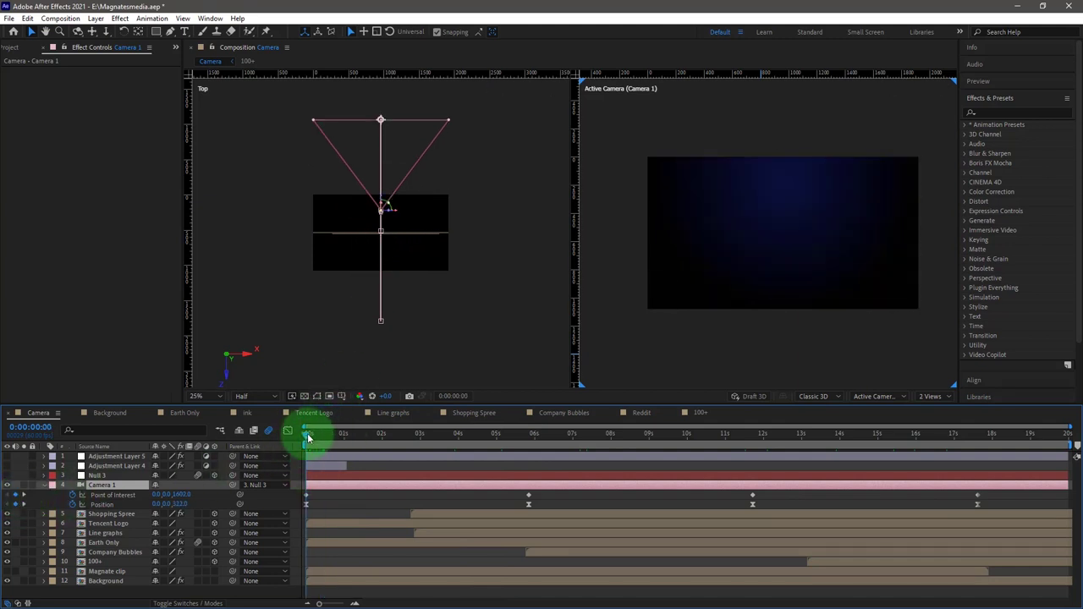
Step: Examine Camera 1's path in the Top view at its keyframe near 0:00:05:50, and scrub on to 0:00:11:50
click(529, 435)
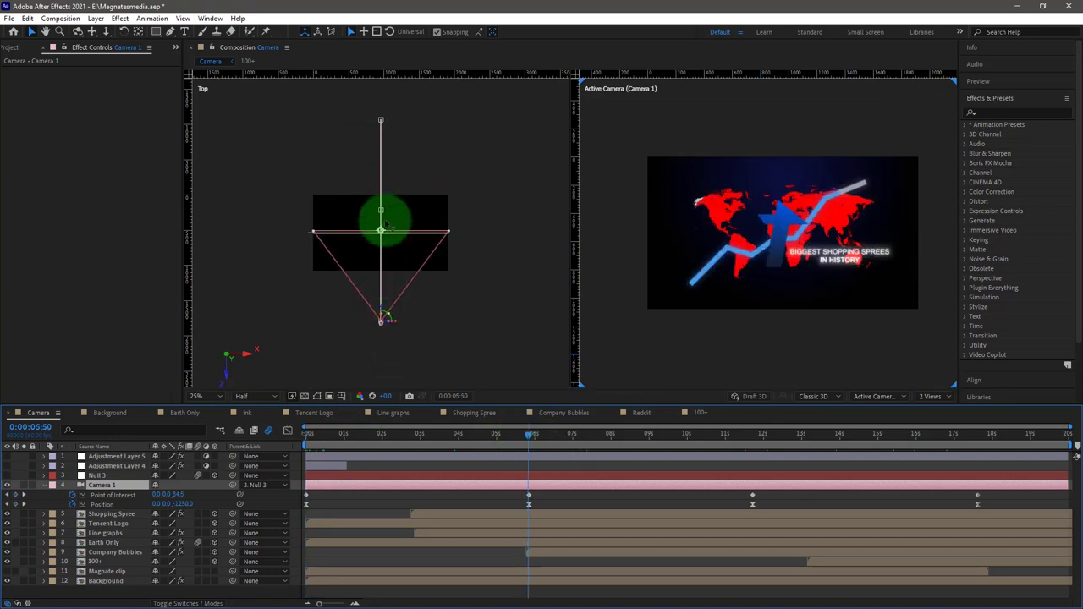
click(528, 436)
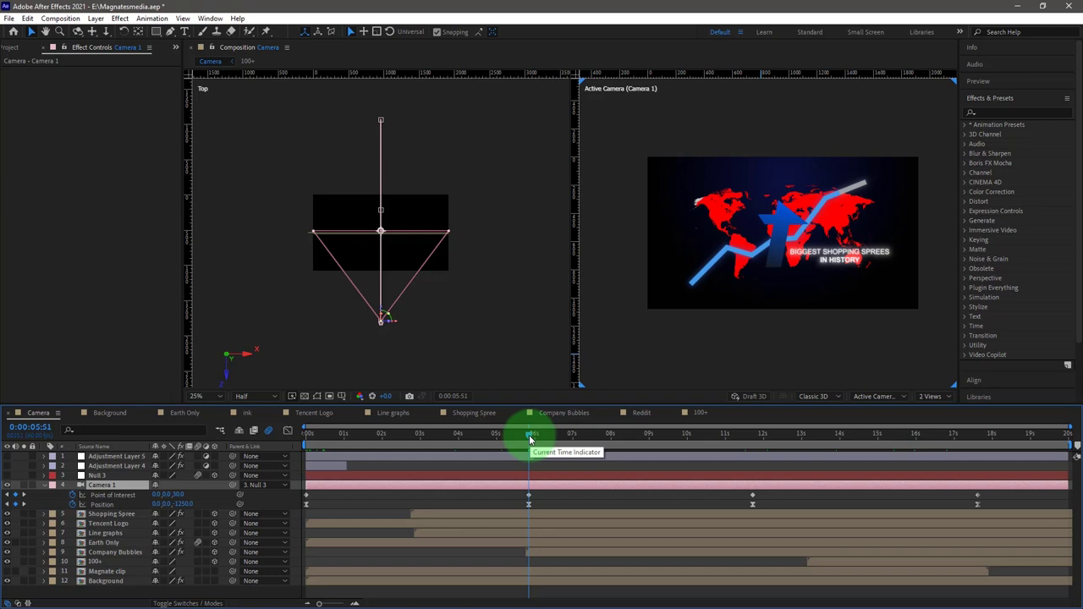
drag(531, 438, 757, 436)
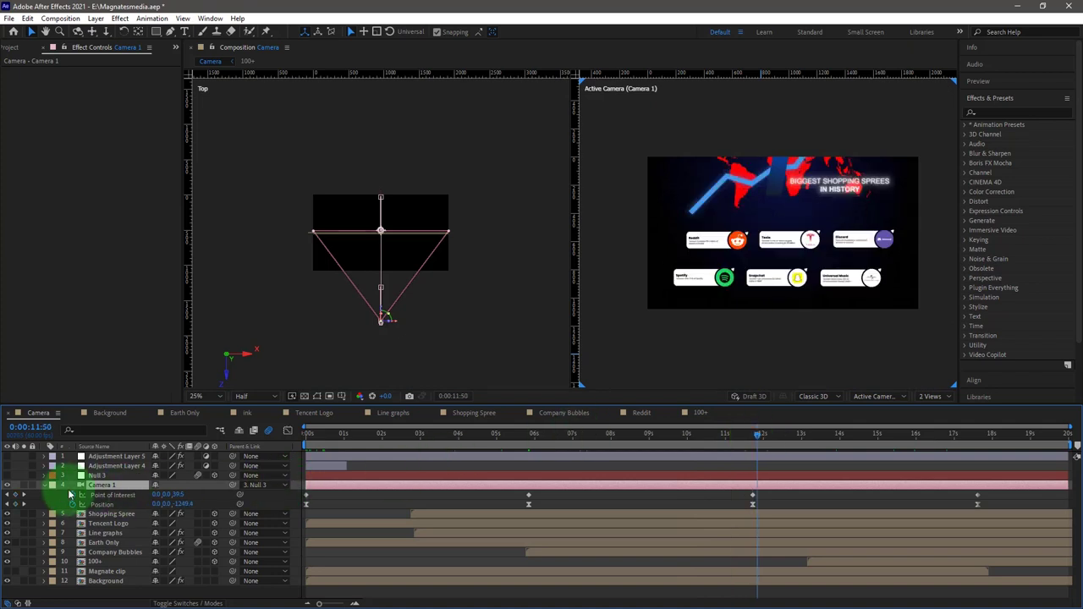
Step: Collapse Camera 1's properties, turn Null 3 back on and select it, and check Camera 1's parent setting
click(44, 486)
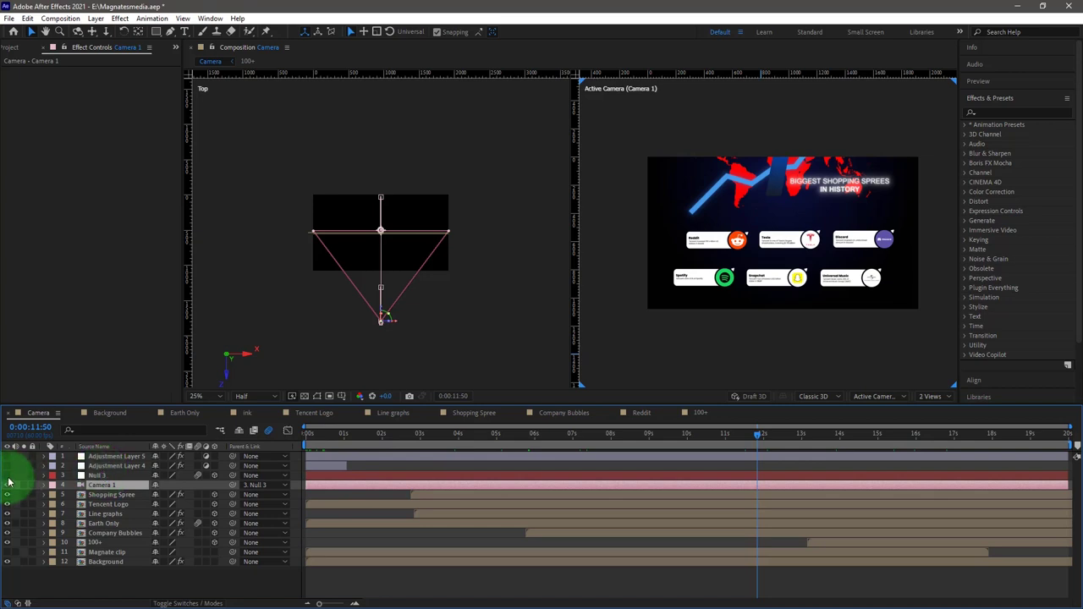
click(97, 476)
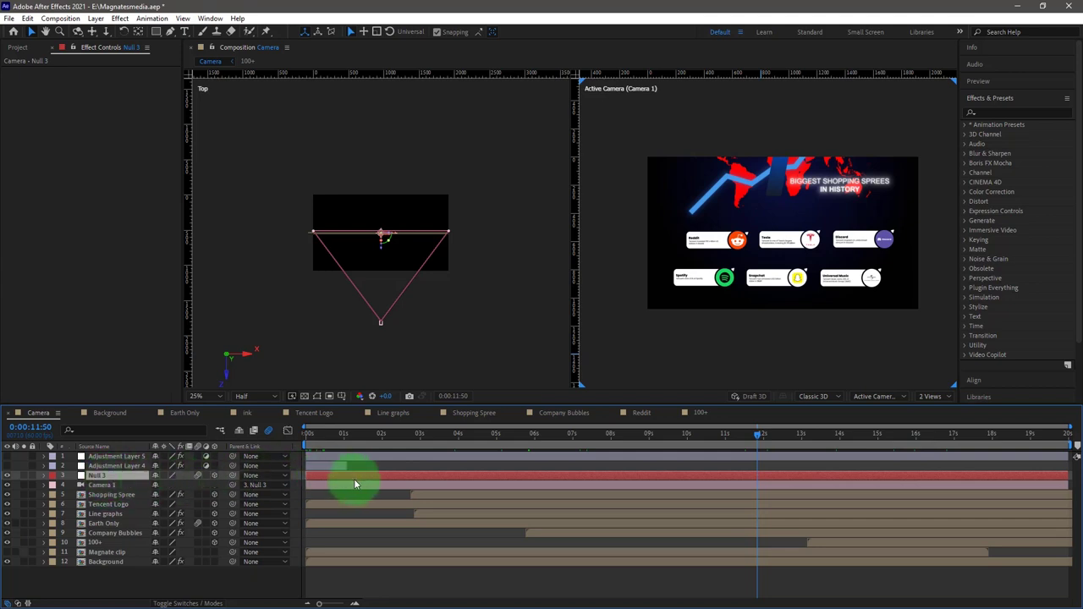
click(283, 488)
click(292, 364)
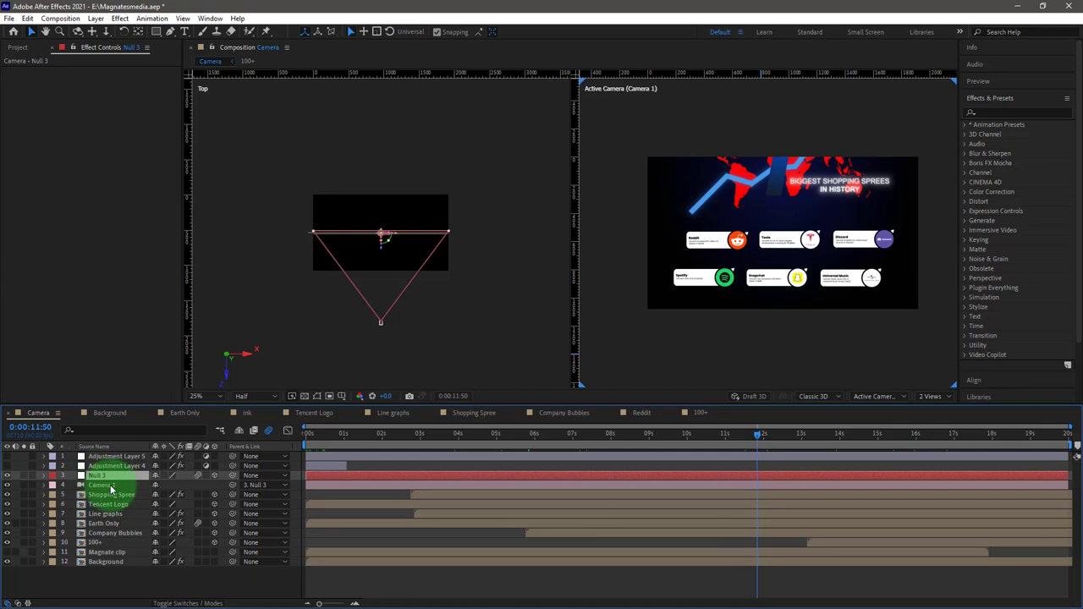
Step: Reveal the keyframed properties of Null 3 and Camera 1, and scrub through the null's Position keyframes up to 0:00:11:43
key(u)
drag(560, 445, 626, 444)
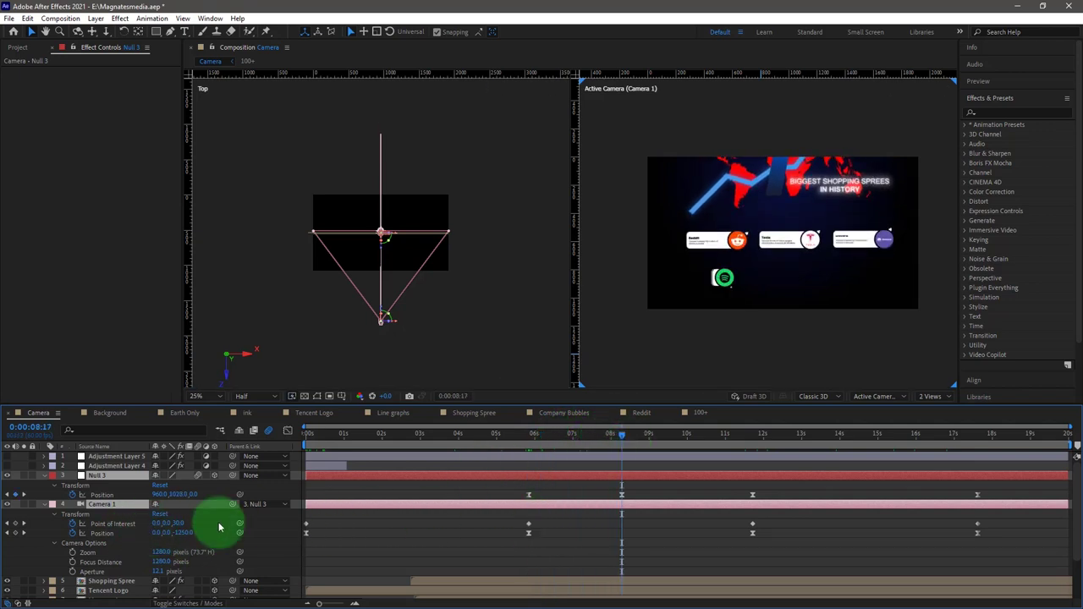
drag(641, 448, 530, 528)
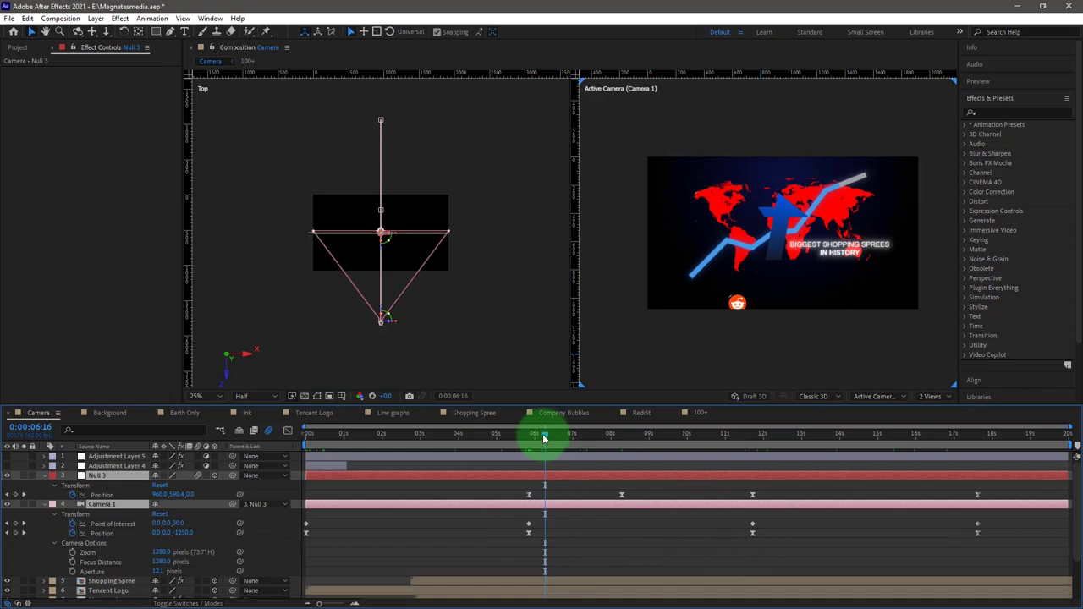
drag(571, 440, 751, 446)
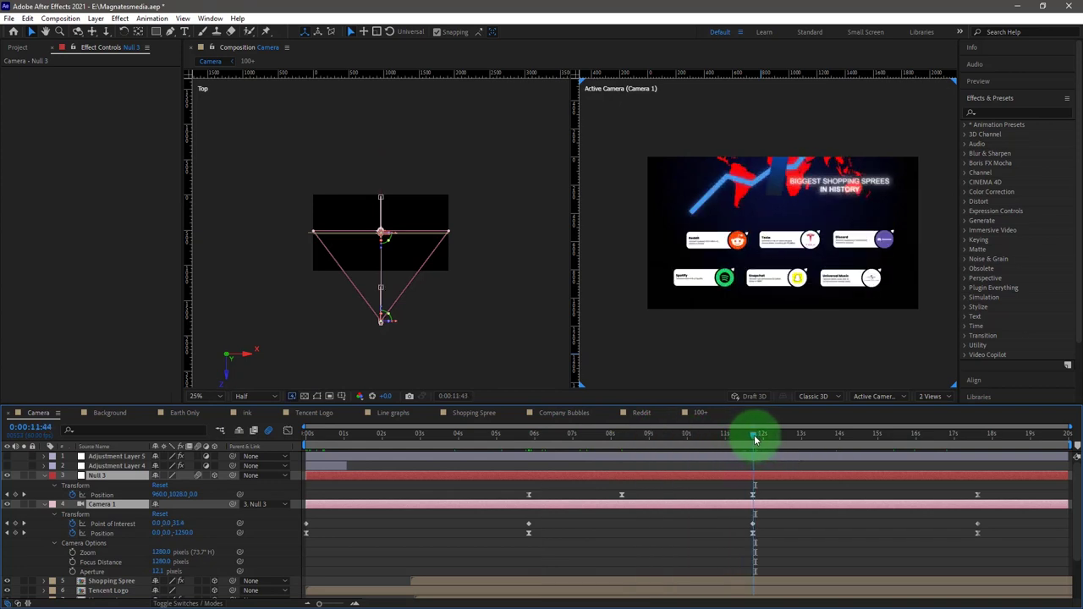
drag(755, 439, 755, 439)
Step: Compare the view between Null 3's Position keyframes by going to 0:00:08:18 and scrubbing forward to 0:00:11:49
click(623, 501)
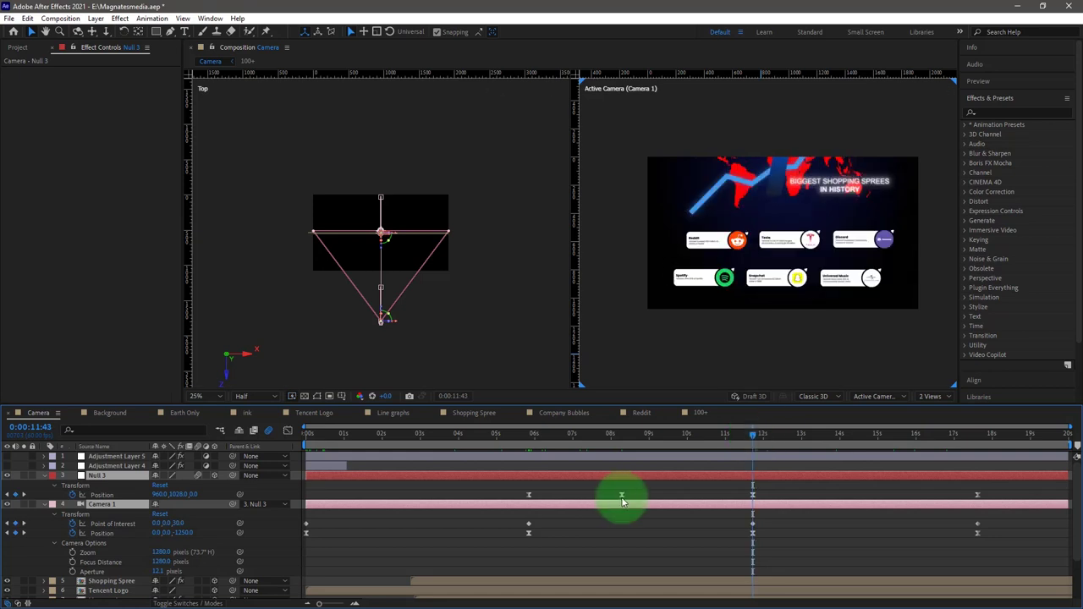
click(620, 449)
click(622, 441)
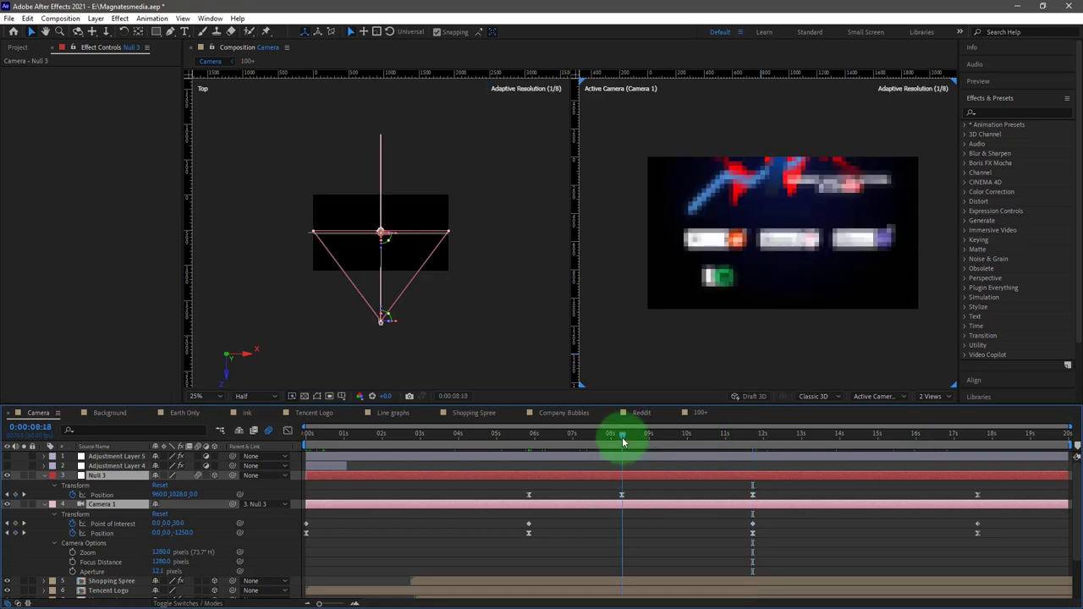
click(739, 501)
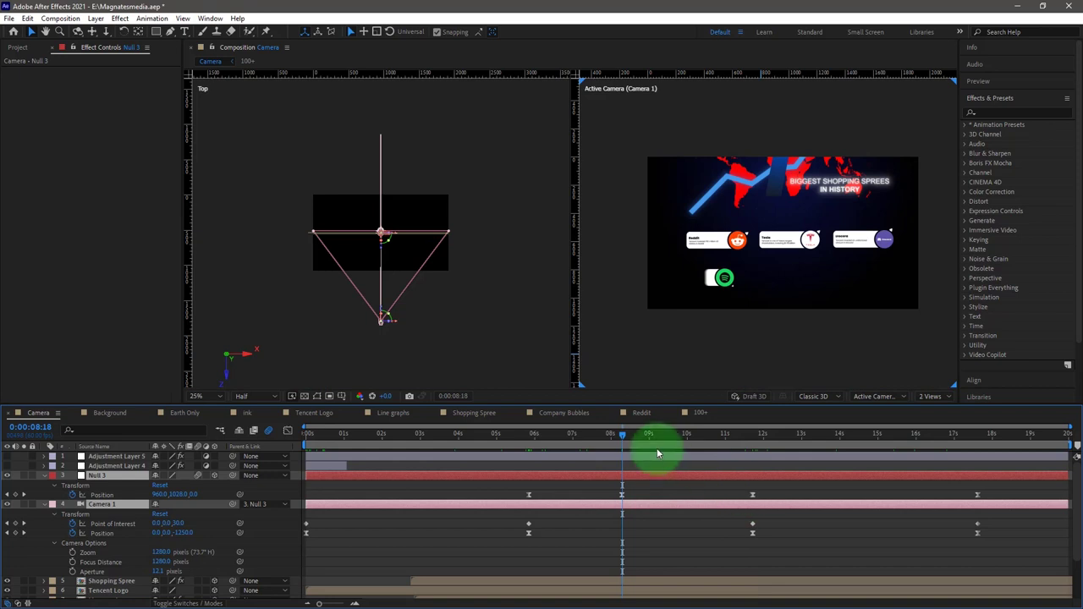
click(711, 440)
drag(746, 453, 757, 457)
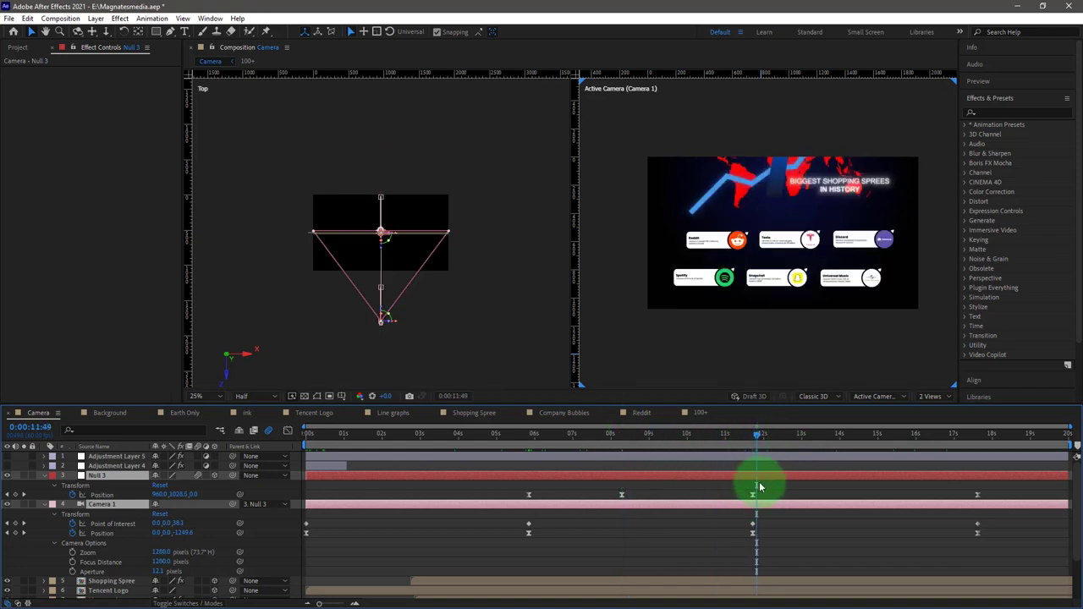
Step: Scrub from 0:00:11:41 to the 100+ text, preview that camera move, and return to 0:00:11:40
click(755, 437)
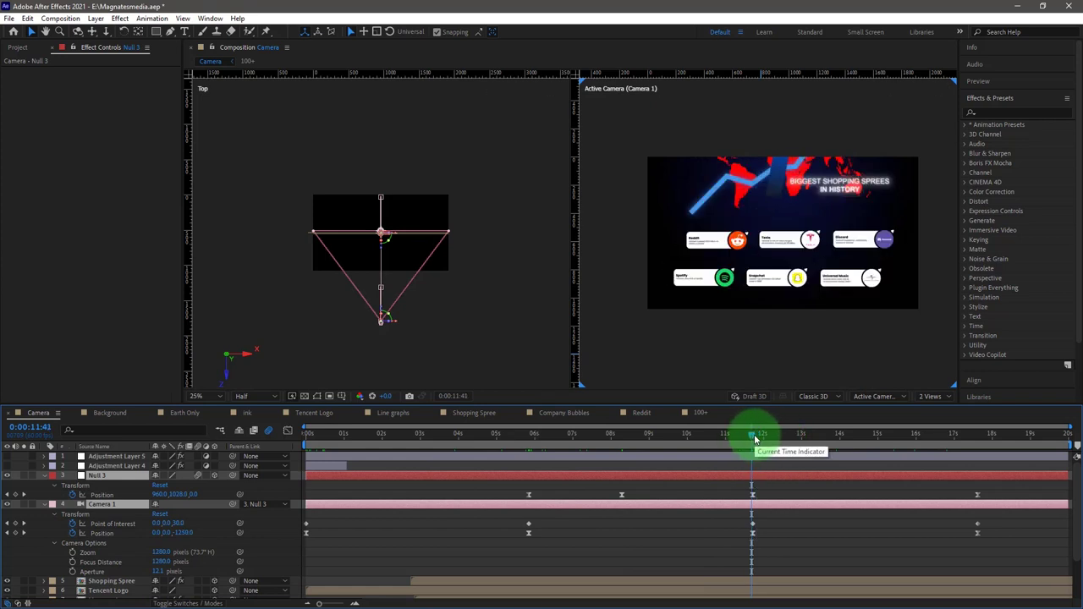
drag(757, 438, 958, 446)
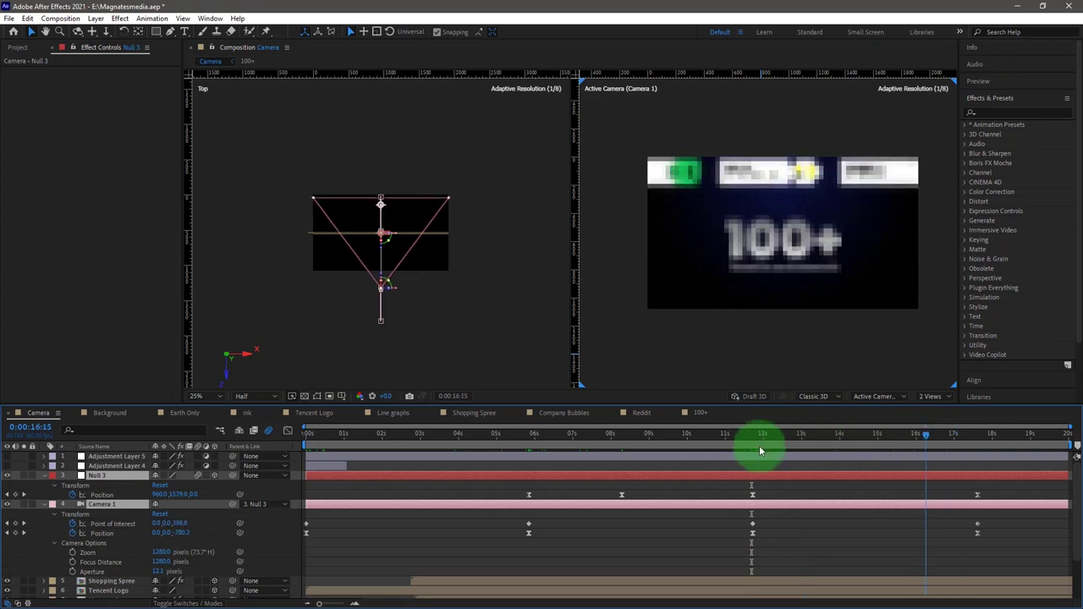
click(759, 450)
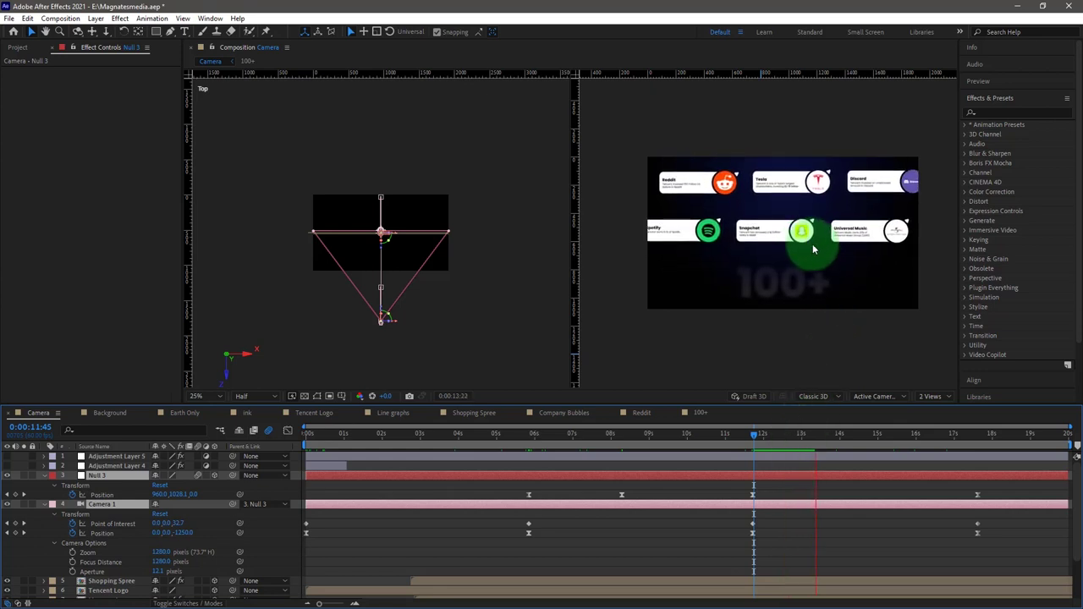
click(752, 436)
Step: Select Camera 1 and scrub around its last keyframes to examine the push-in on the 100+ text, ending at 0:00:17:47
click(100, 504)
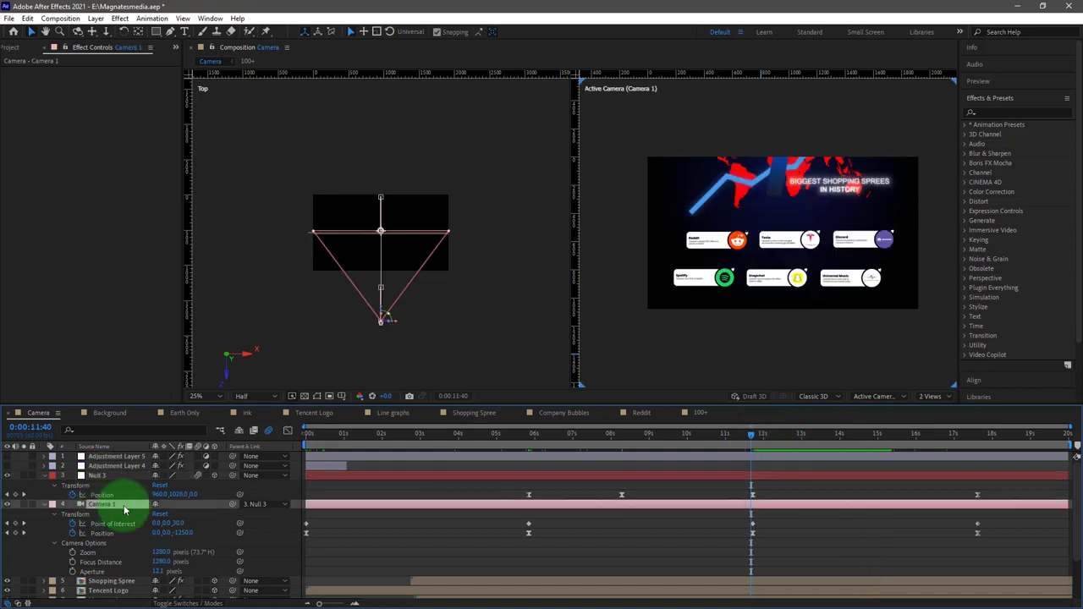
click(966, 436)
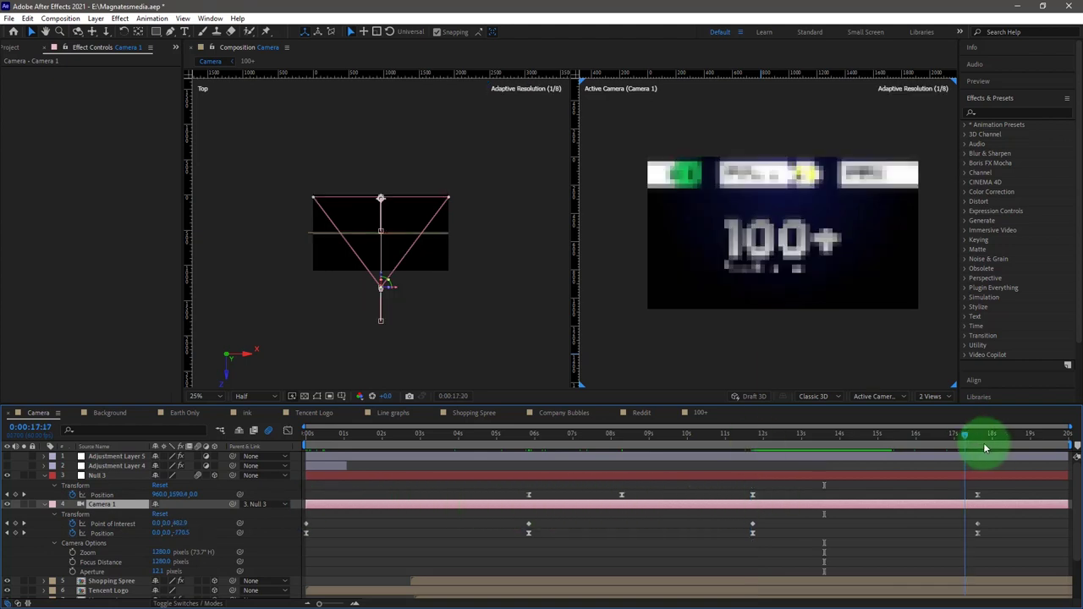
drag(988, 448, 834, 450)
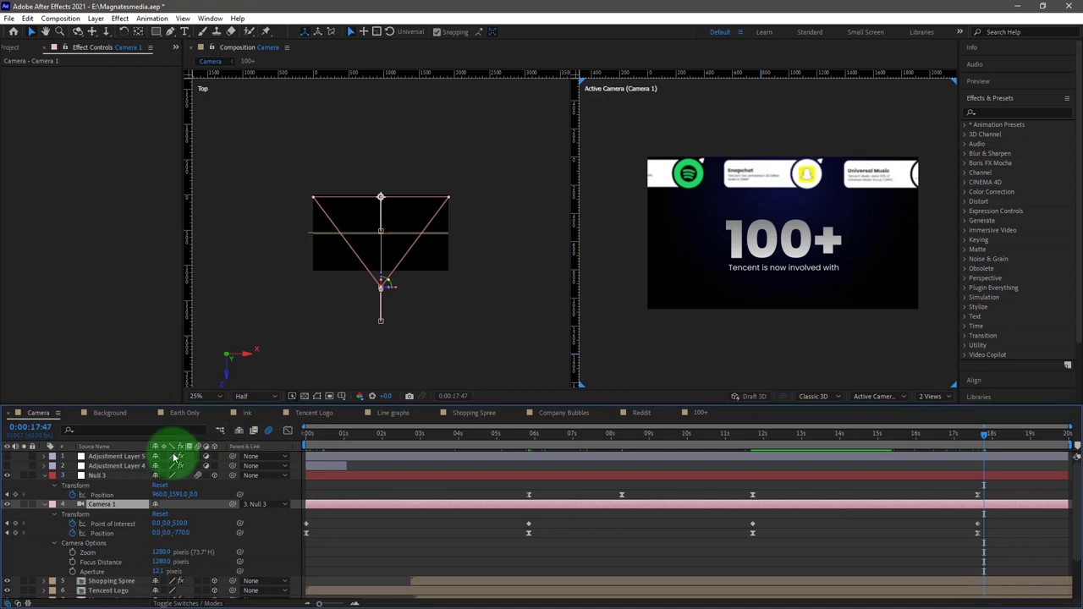
Step: Expand Camera 1's Camera Options to view them, and collapse the properties of Camera 1 and Null 3
click(54, 543)
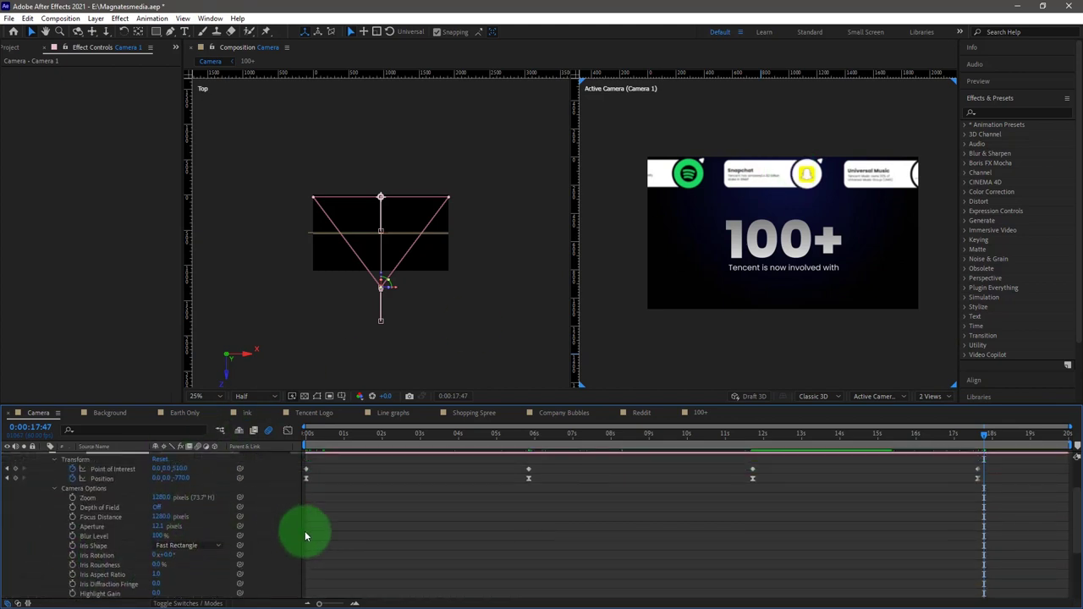
scroll(297, 533, up, 3)
click(46, 479)
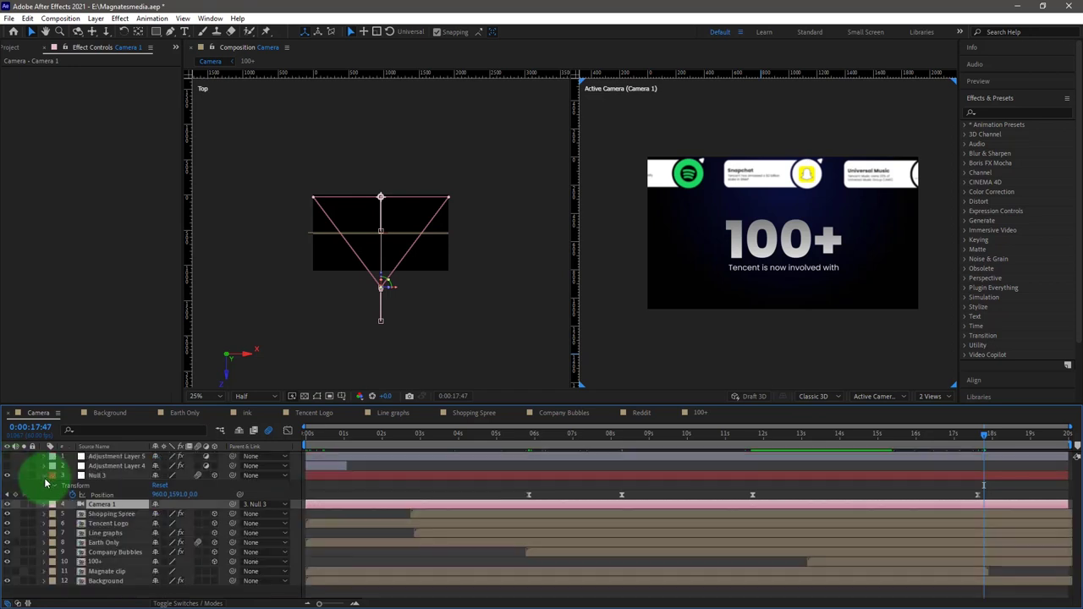
click(46, 476)
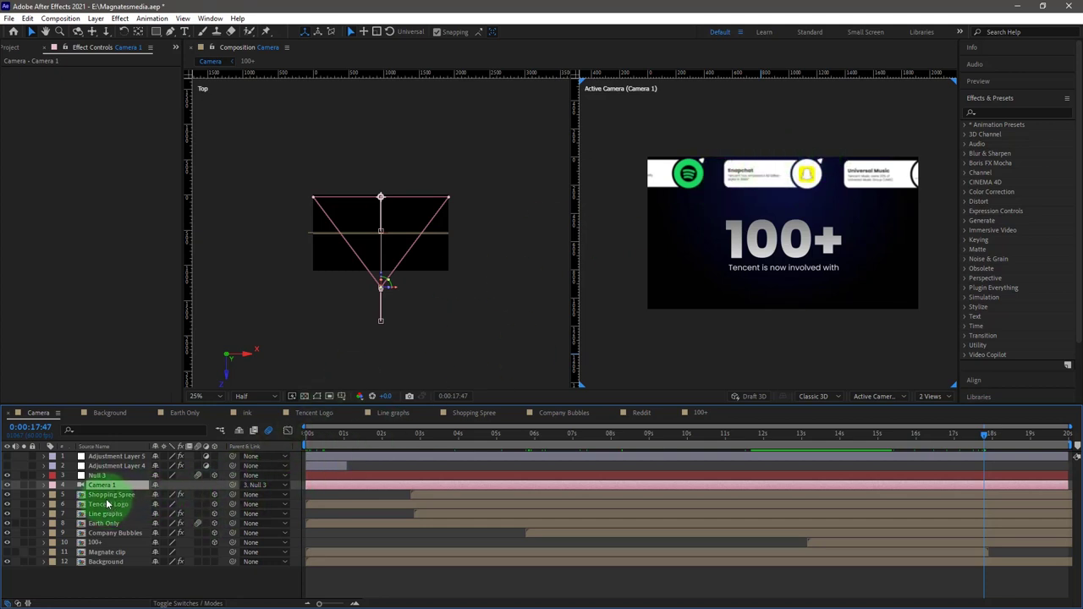
Step: Select the Company Bubbles layer, expand its Camera Lens Blur settings, and reveal the Blur Radius keyframes starting just after 0:00:13:00
click(107, 533)
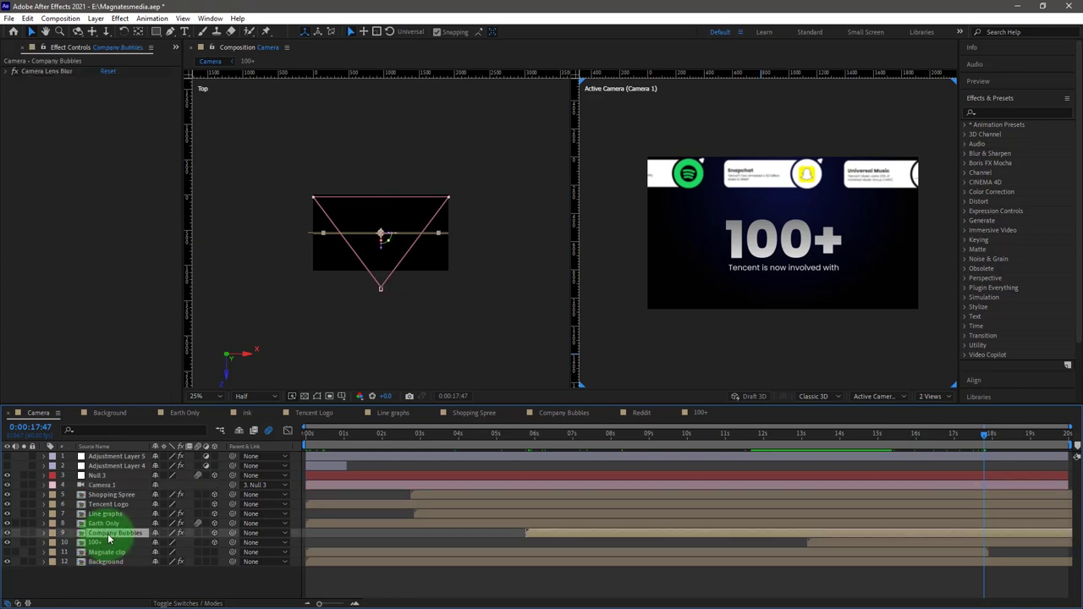
click(9, 72)
drag(952, 436, 809, 452)
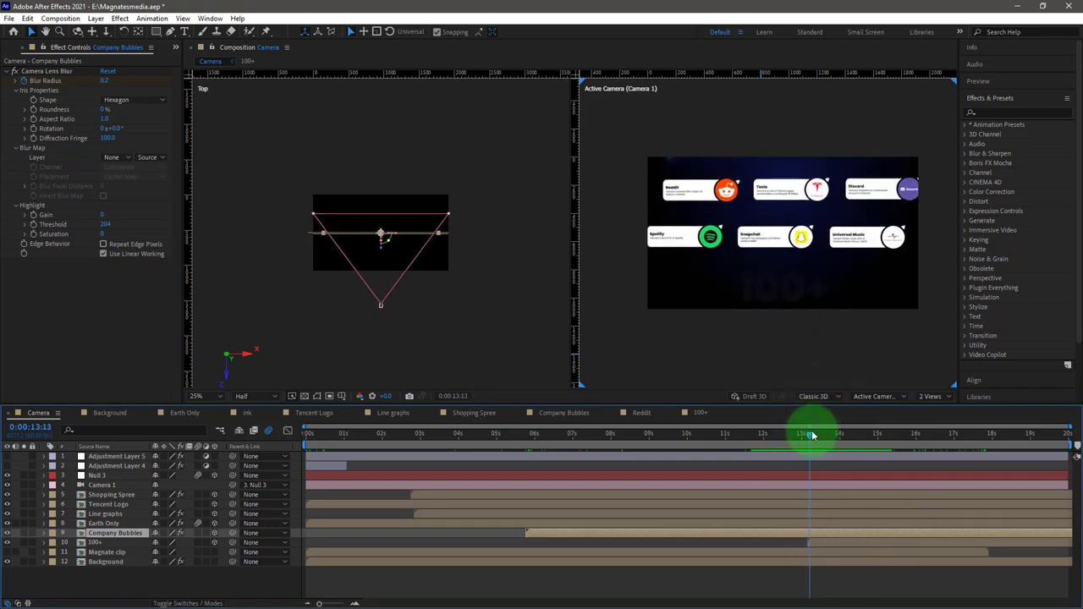
drag(808, 435, 814, 431)
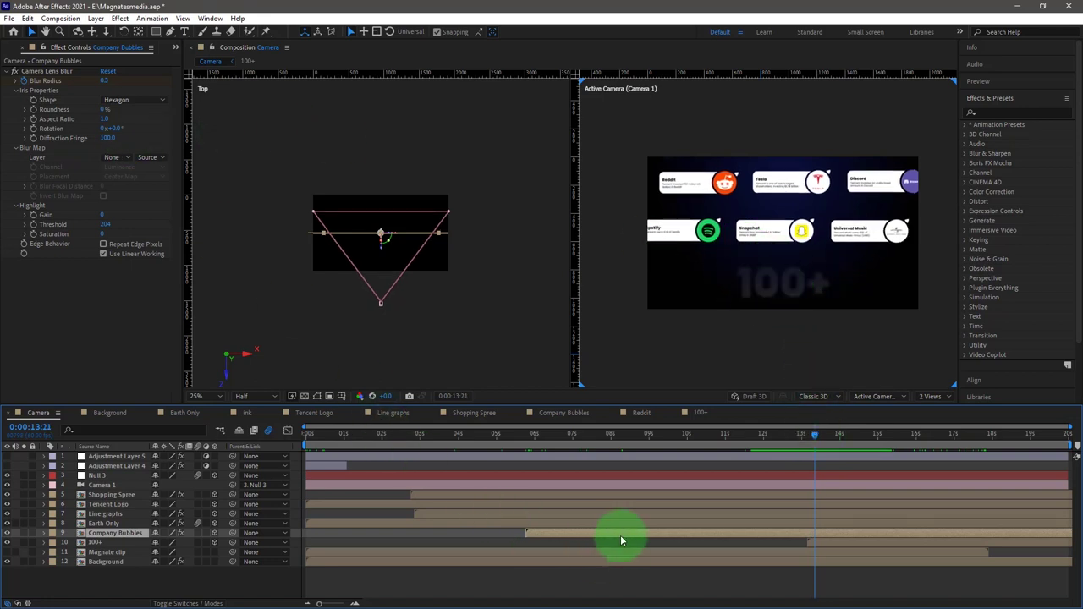
drag(812, 440, 802, 445)
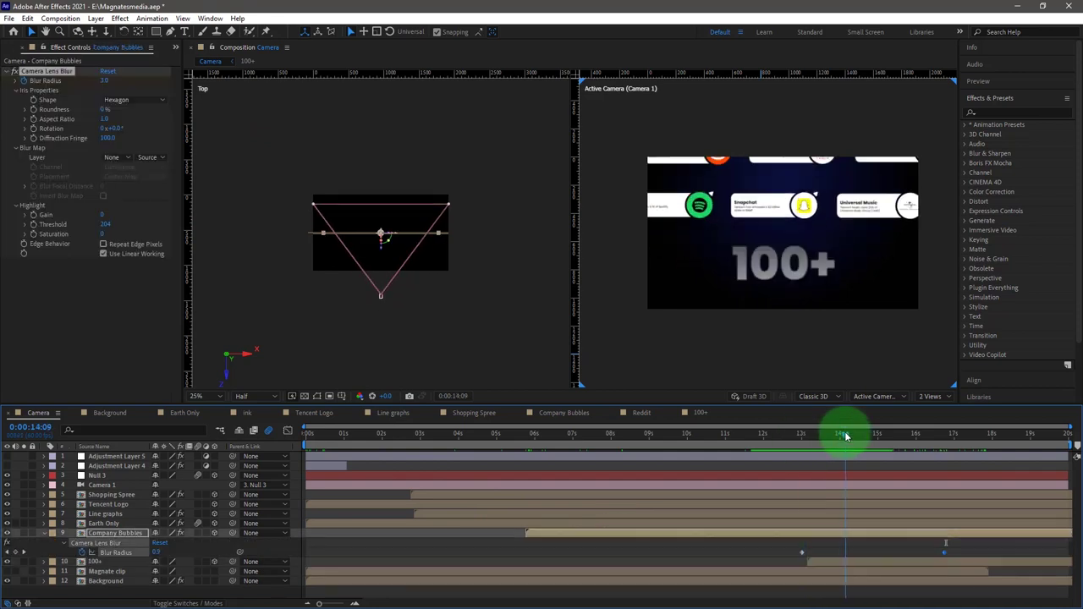
Step: Scrub through the Company Bubbles blur to the end of the composition at 0:00:19:59, and return to 0:00:00:00
drag(844, 433, 863, 436)
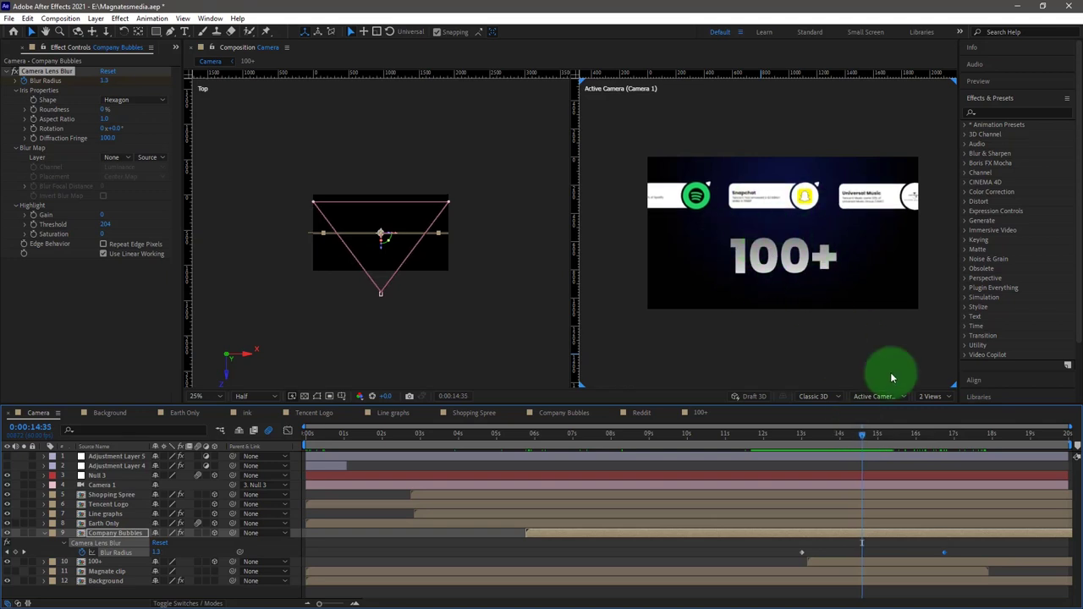
drag(858, 434, 991, 447)
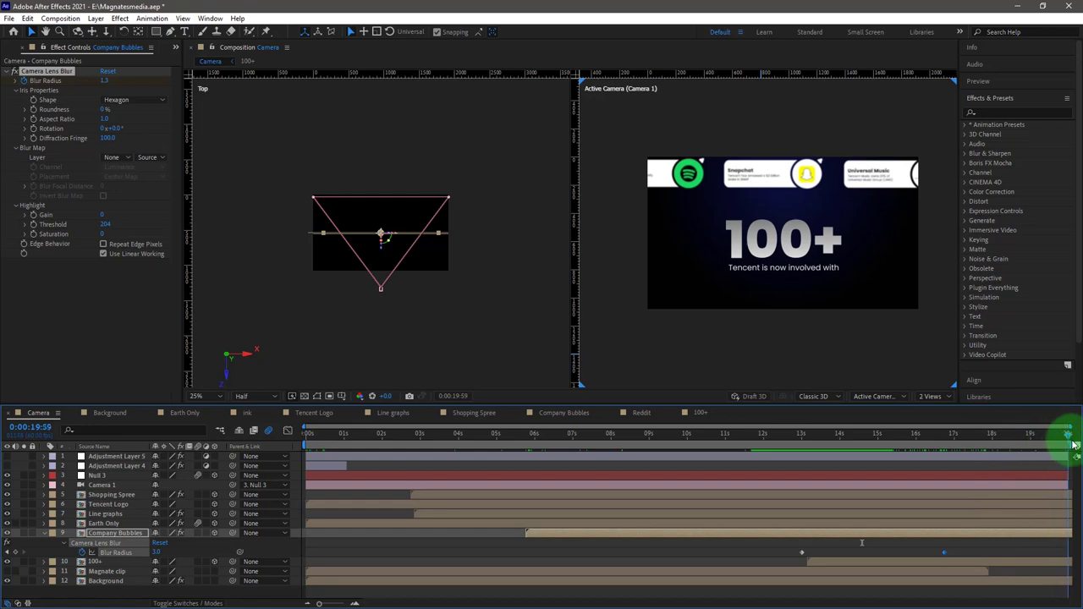
drag(1072, 444, 297, 433)
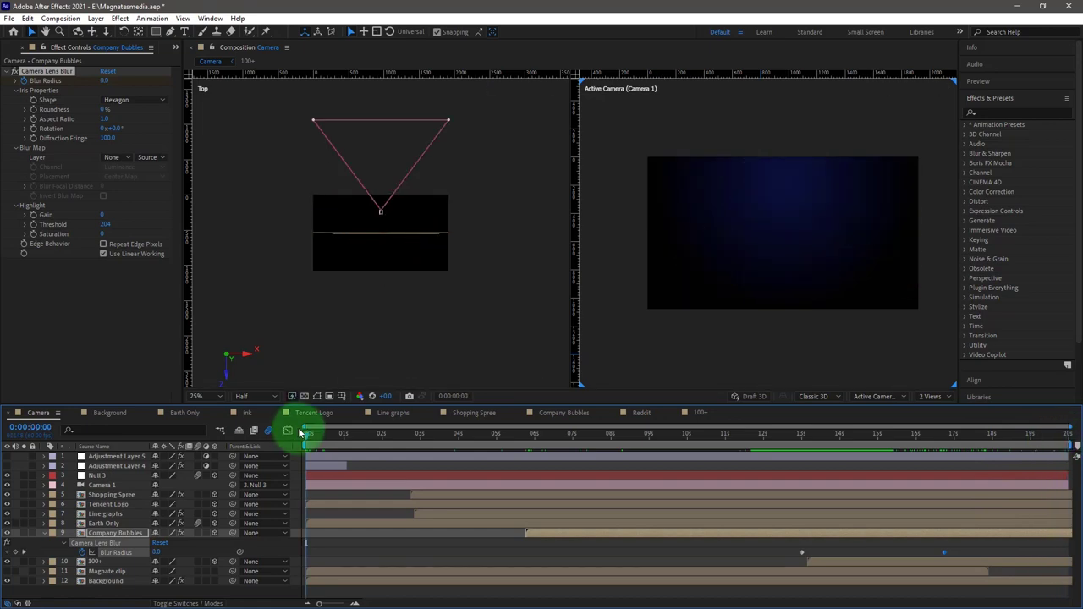